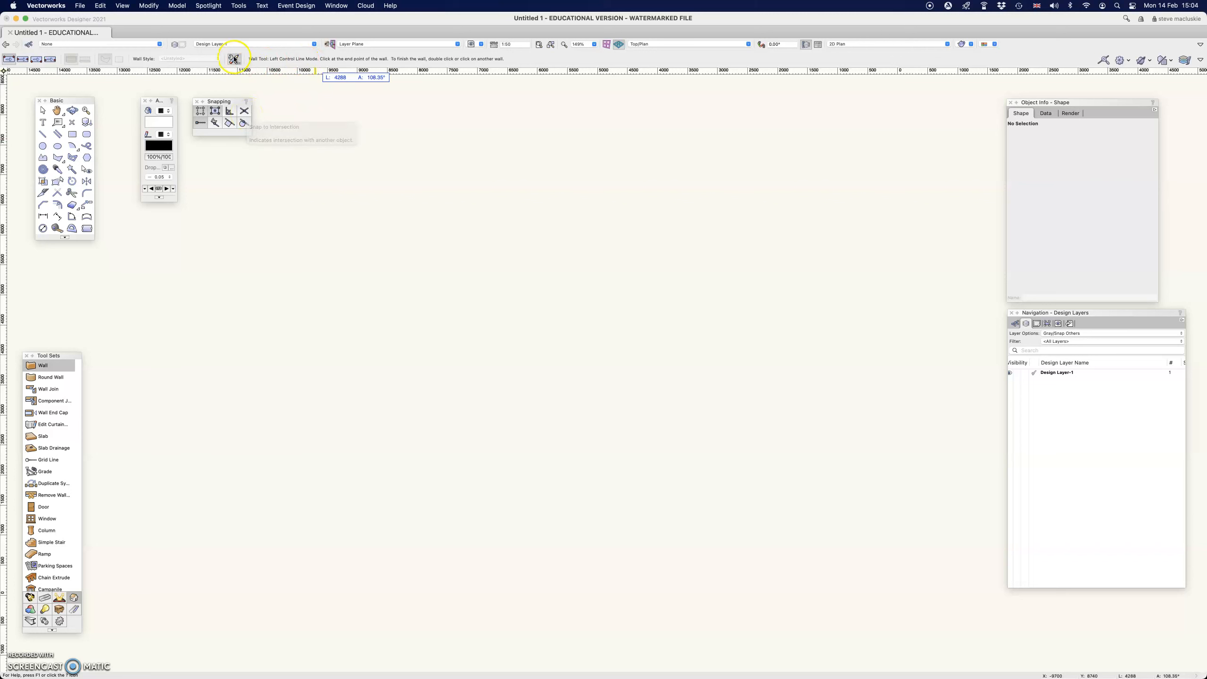
{"action": "left_click", "coordinate": [234, 59]}
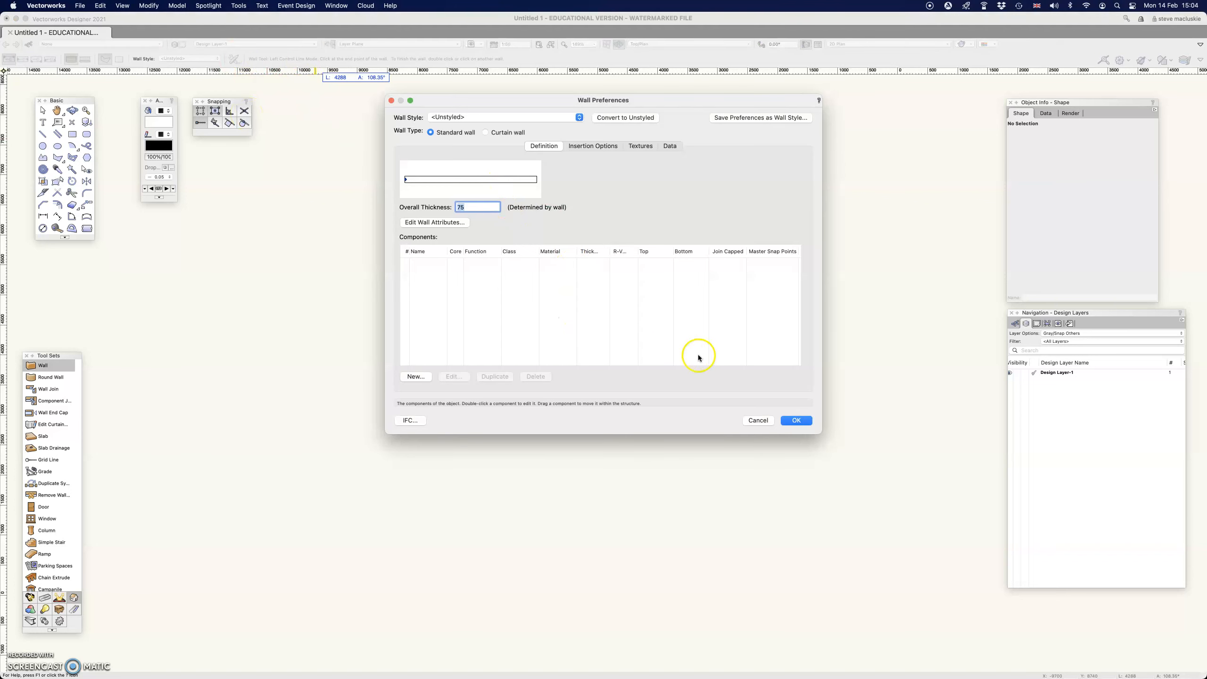
{"action": "left_click", "coordinate": [760, 421]}
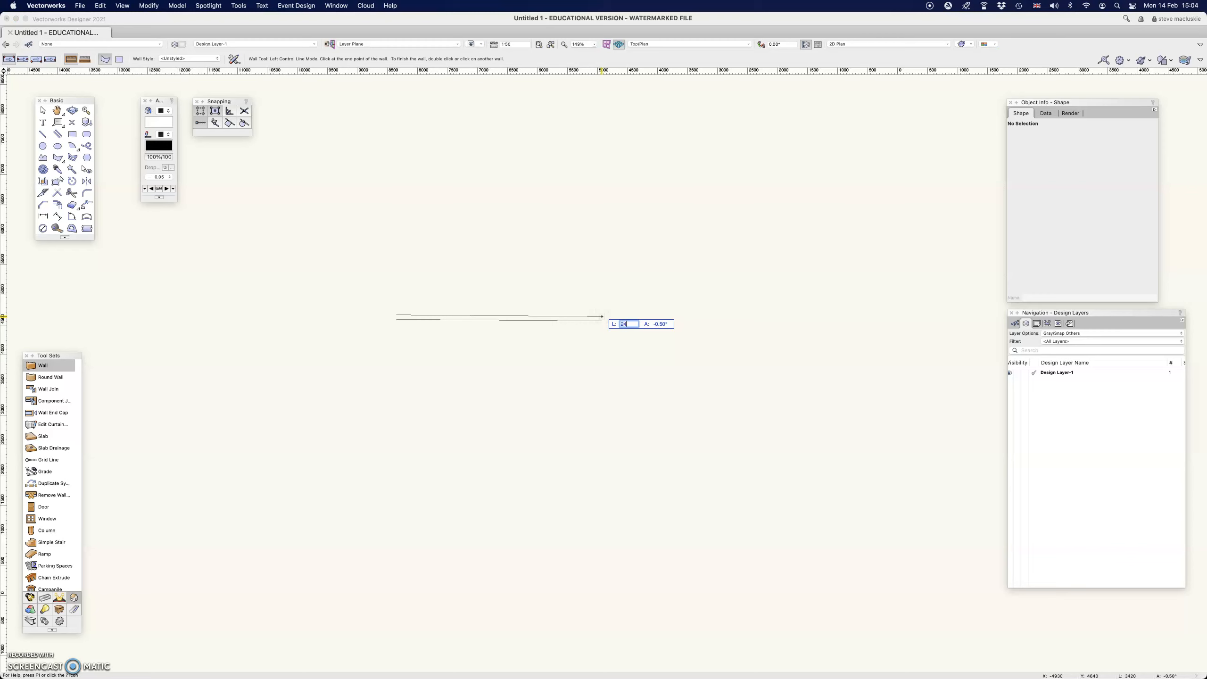
{"action": "key", "text": "Return"}
{"action": "left_click", "coordinate": [602, 316]}
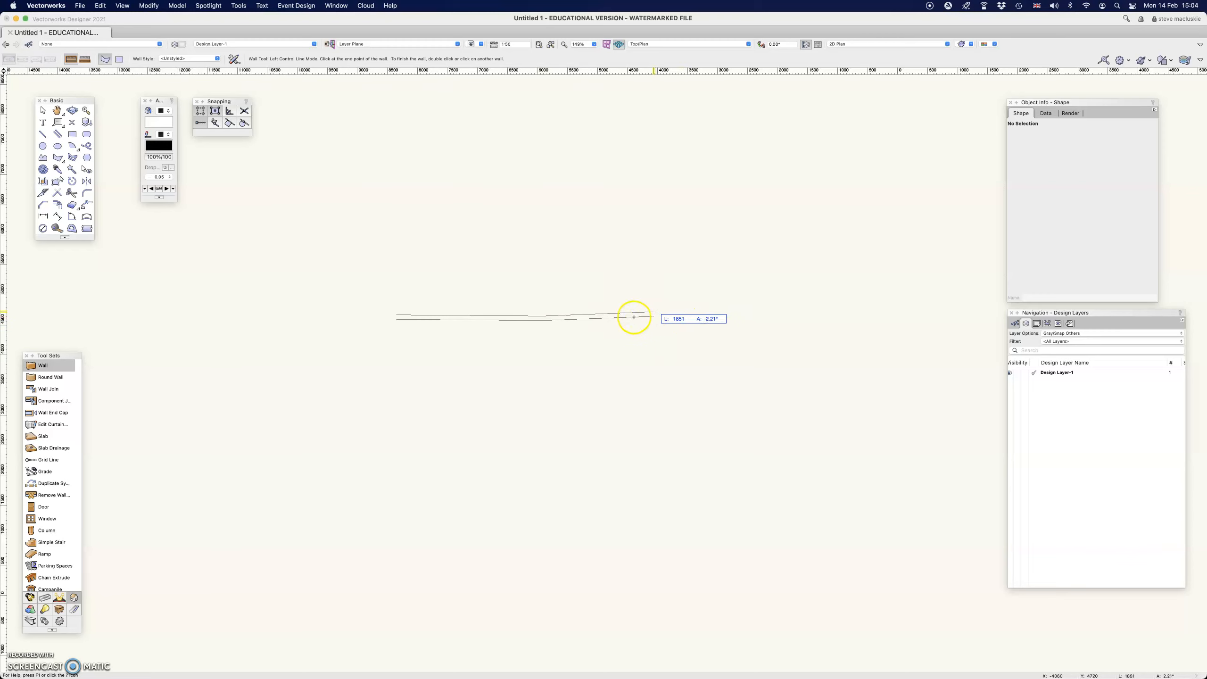
{"action": "key", "text": "Escape"}
Draw a horizontal wall 2440 long and set its height to 6000.
{"action": "left_click", "coordinate": [462, 312]}
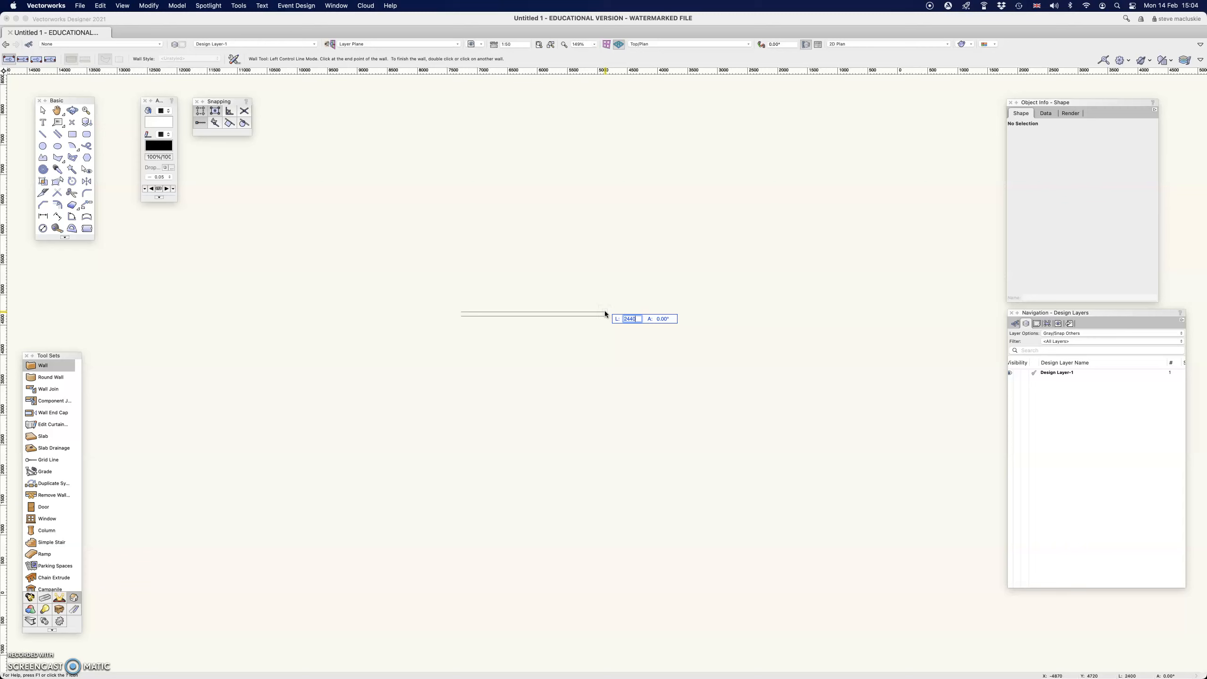
{"action": "left_click", "coordinate": [606, 313]}
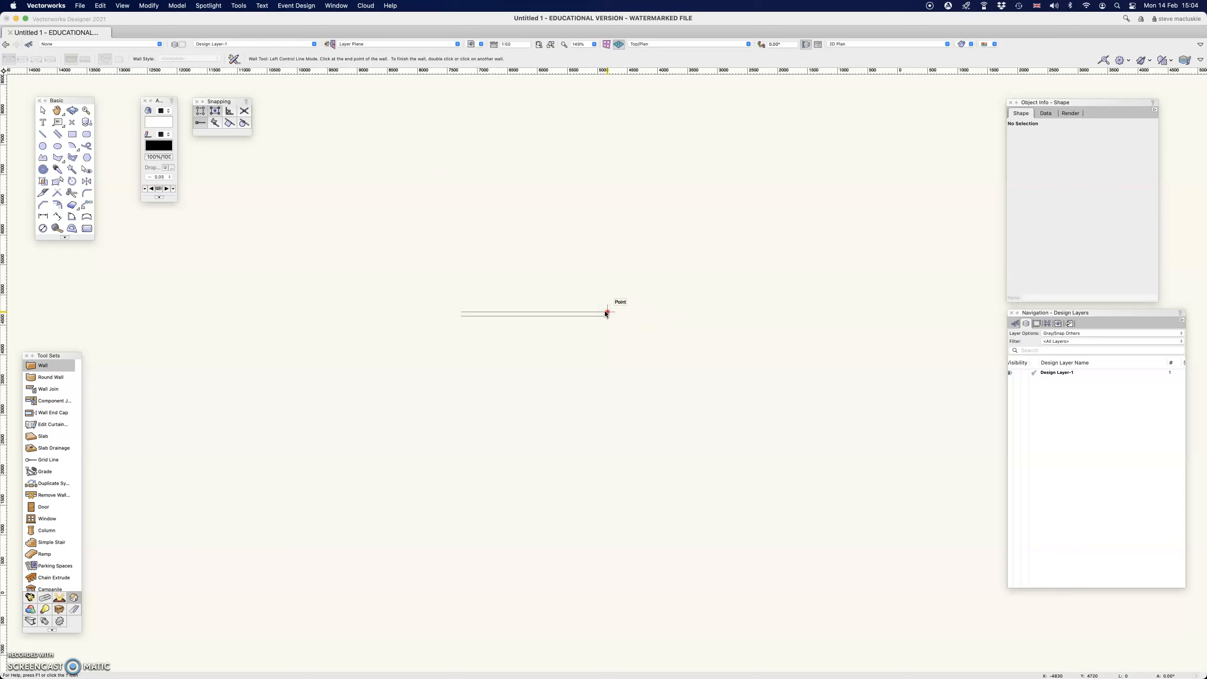
{"action": "left_click", "coordinate": [605, 314]}
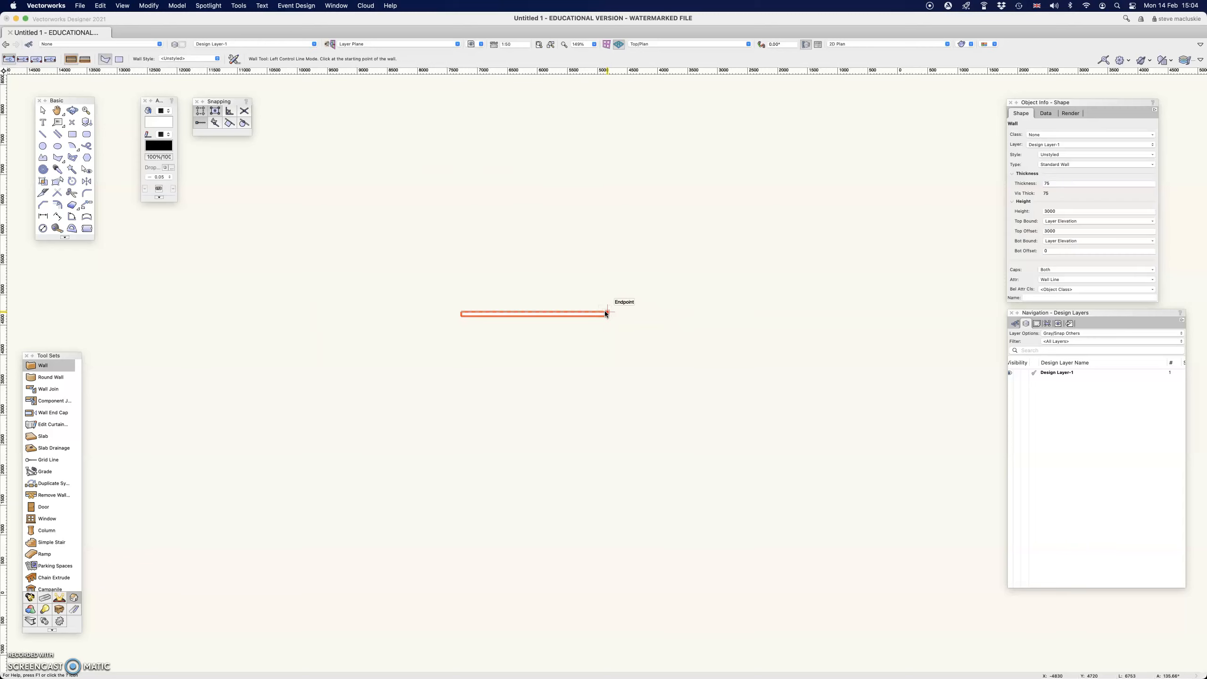
{"action": "left_click", "coordinate": [1041, 212]}
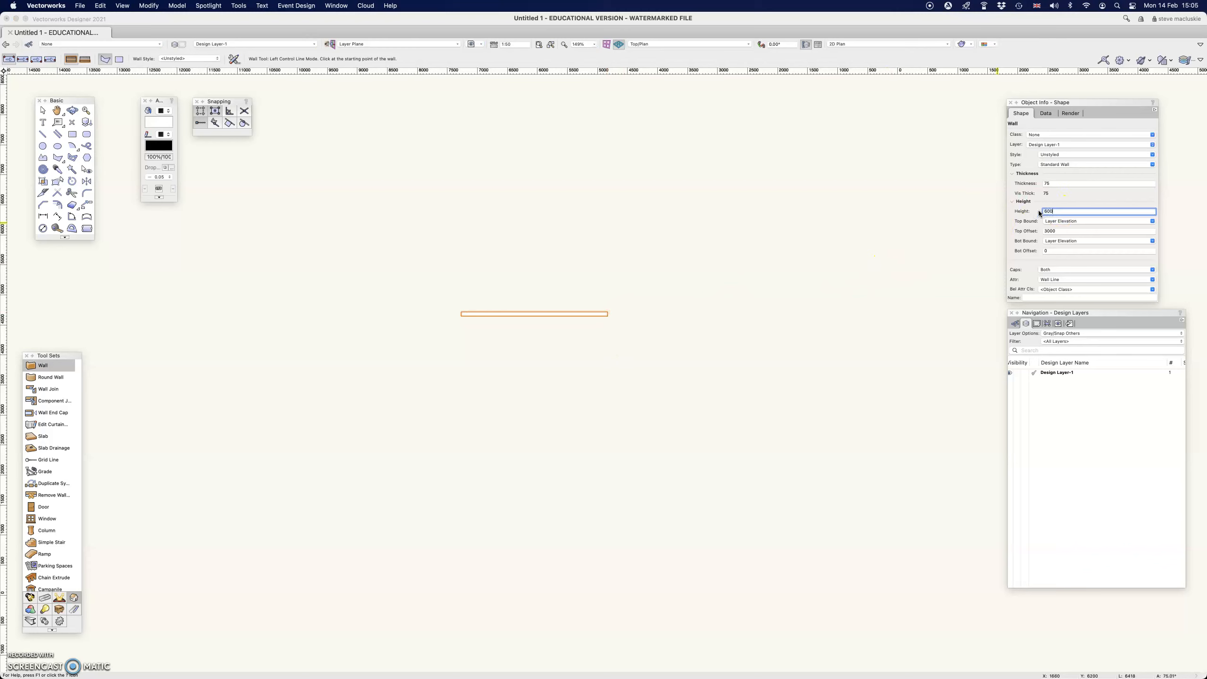
{"action": "key", "text": "Return"}
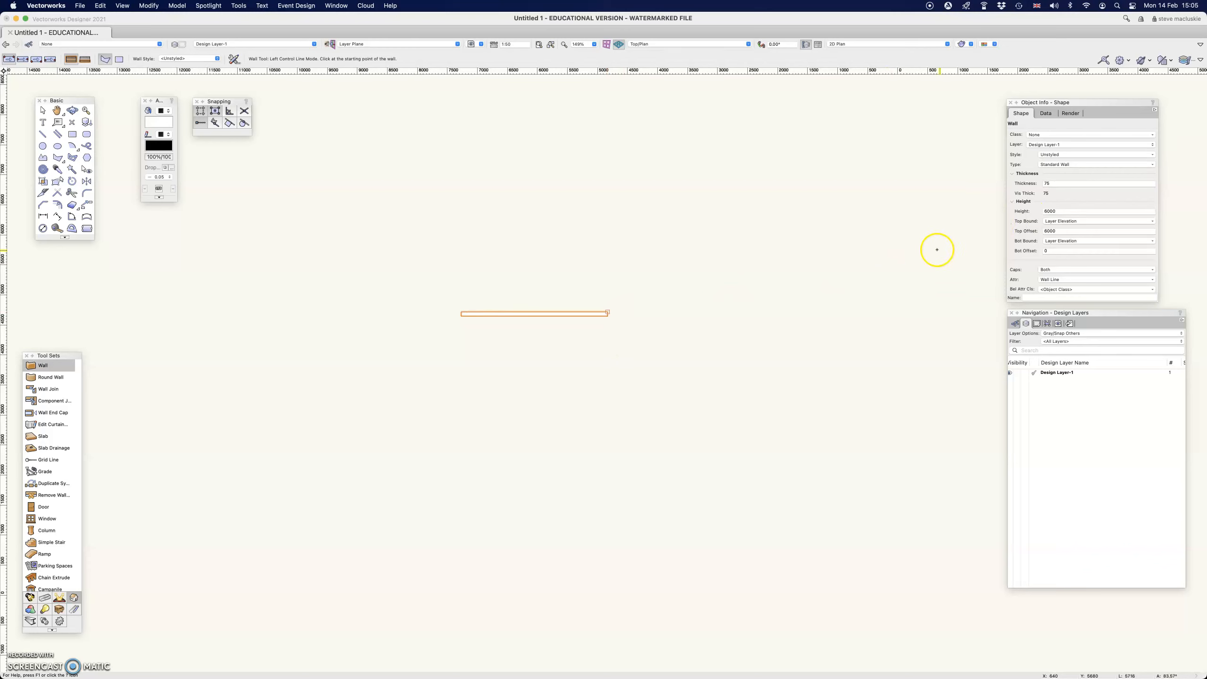
Display the wall in Right Isometric view with OpenGL rendering.
{"action": "left_click", "coordinate": [667, 44]}
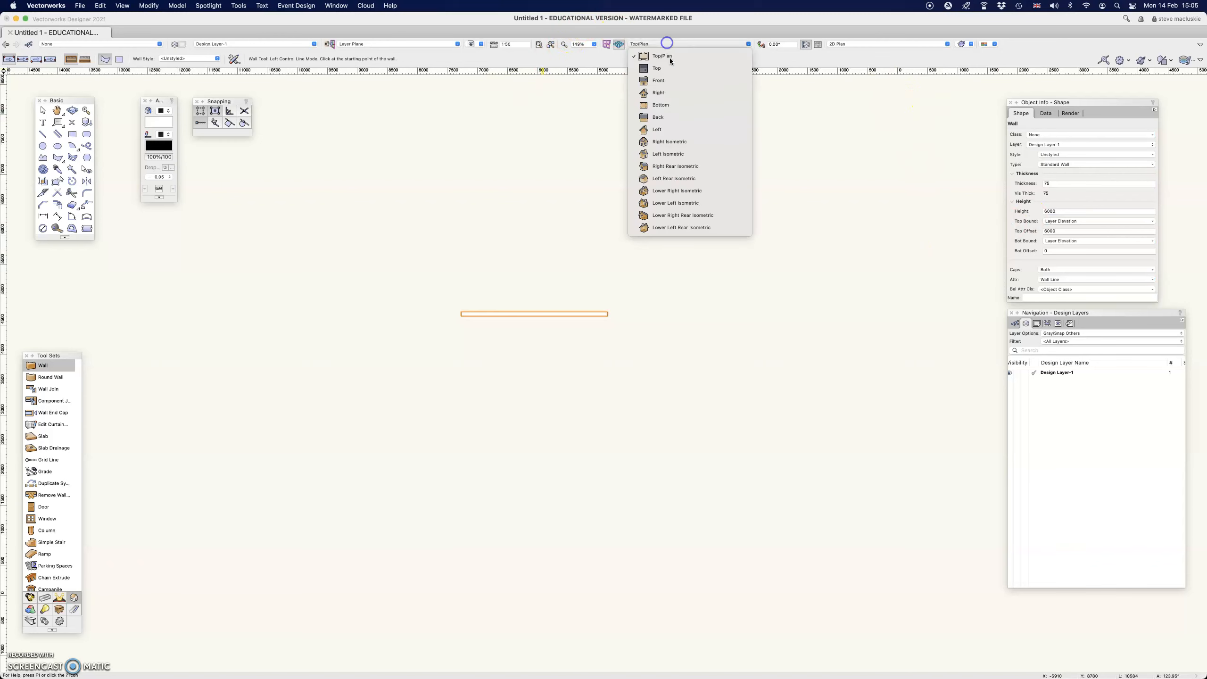
{"action": "left_click", "coordinate": [686, 143]}
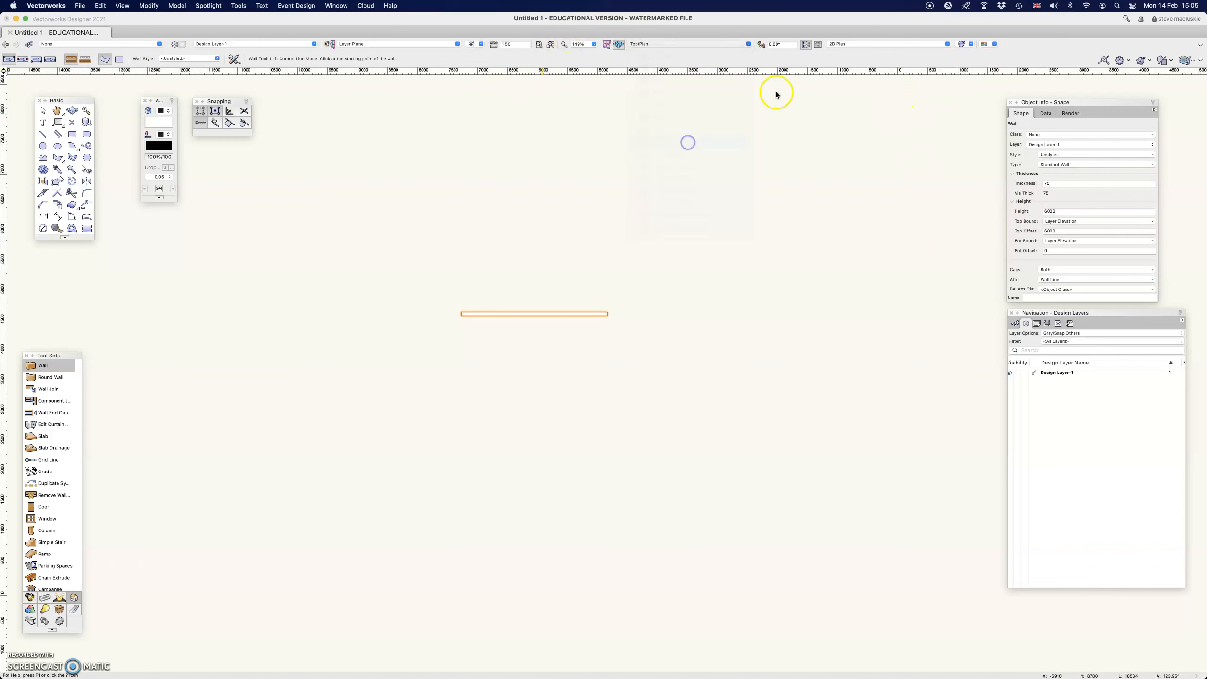
{"action": "left_click", "coordinate": [968, 46]}
{"action": "left_click", "coordinate": [967, 115]}
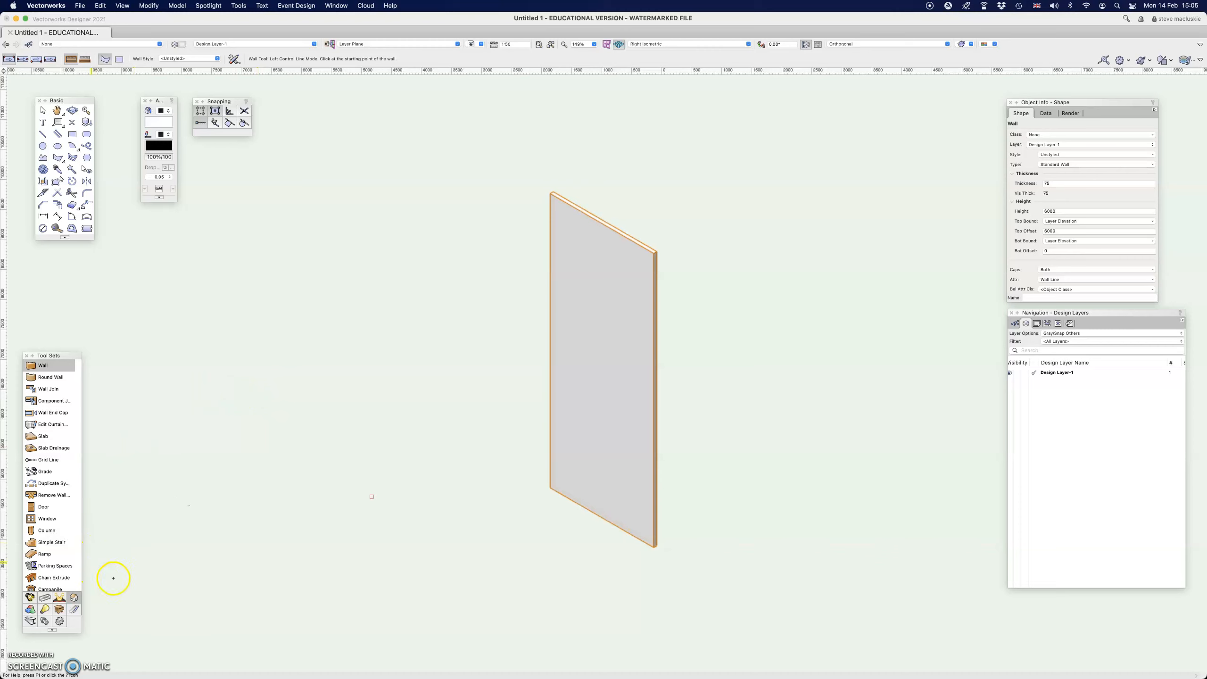
Insert a door at the middle of the wall in Top/Plan view, hinged at its right side and swinging upward.
{"action": "left_click", "coordinate": [651, 45]}
{"action": "left_click", "coordinate": [655, 57]}
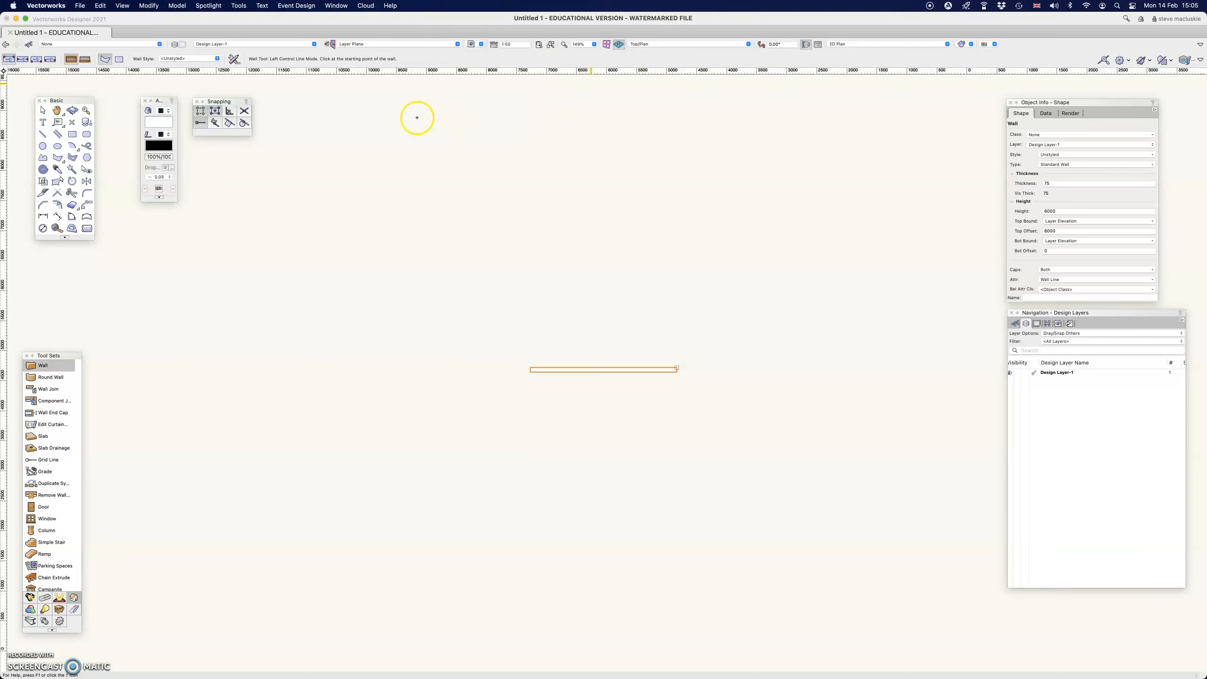
{"action": "left_click", "coordinate": [45, 506]}
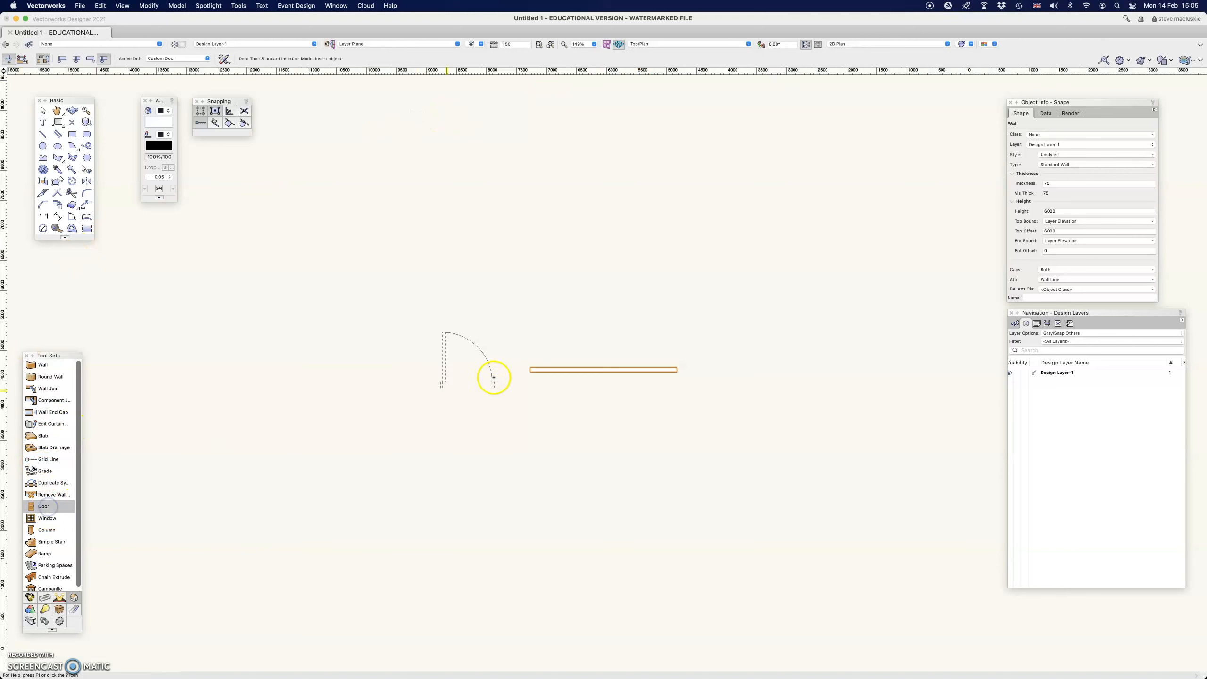
{"action": "left_click", "coordinate": [602, 369]}
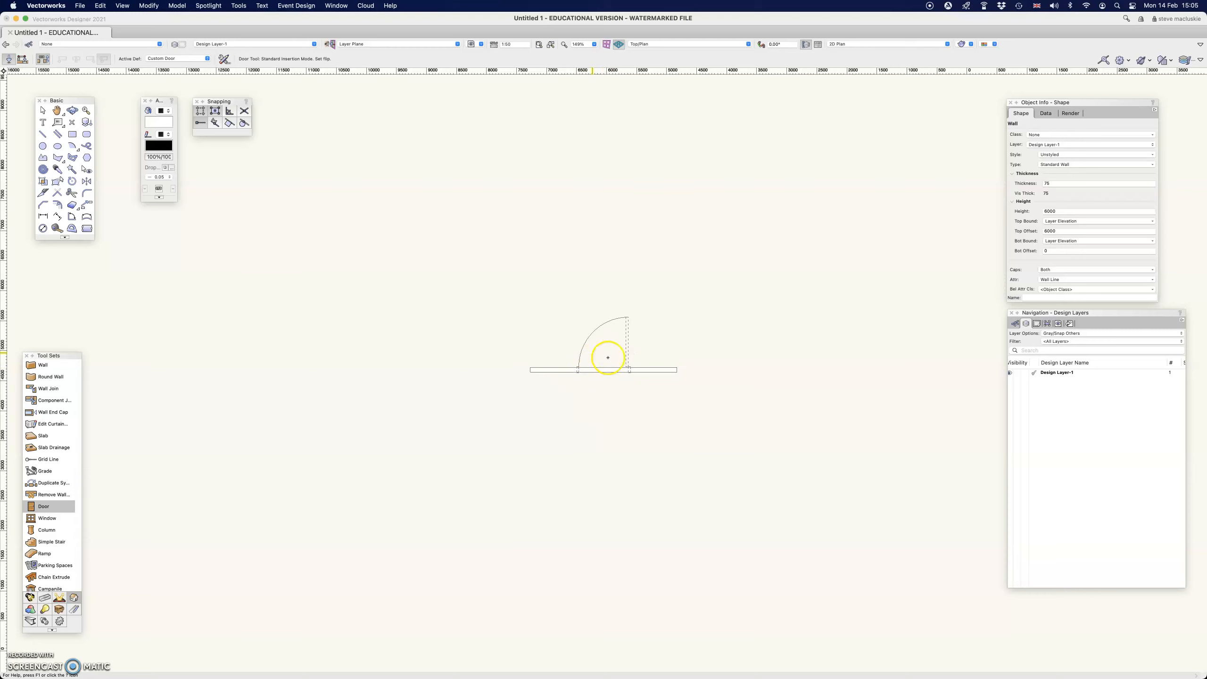
{"action": "left_click", "coordinate": [600, 363]}
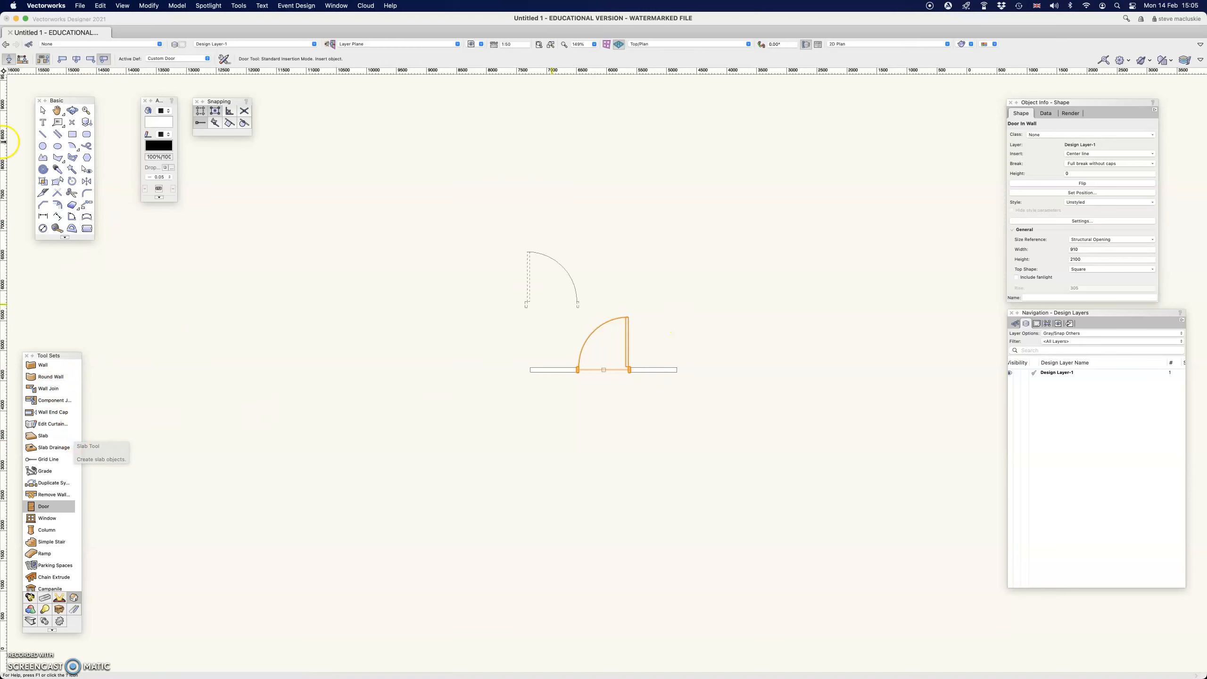
View the wall and door in 3D with the Flyover tool and OpenGL rendering.
{"action": "left_click", "coordinate": [72, 111]}
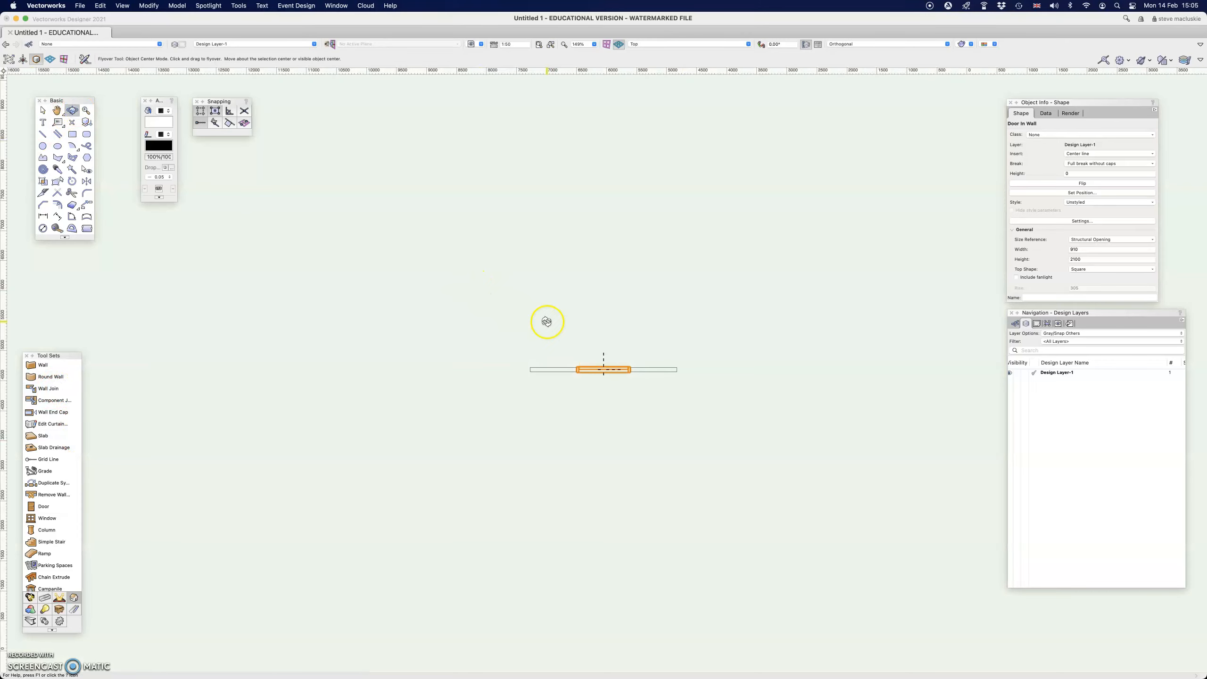
{"action": "left_click_drag", "start_coordinate": [623, 371], "coordinate": [554, 307]}
{"action": "left_click", "coordinate": [965, 44]}
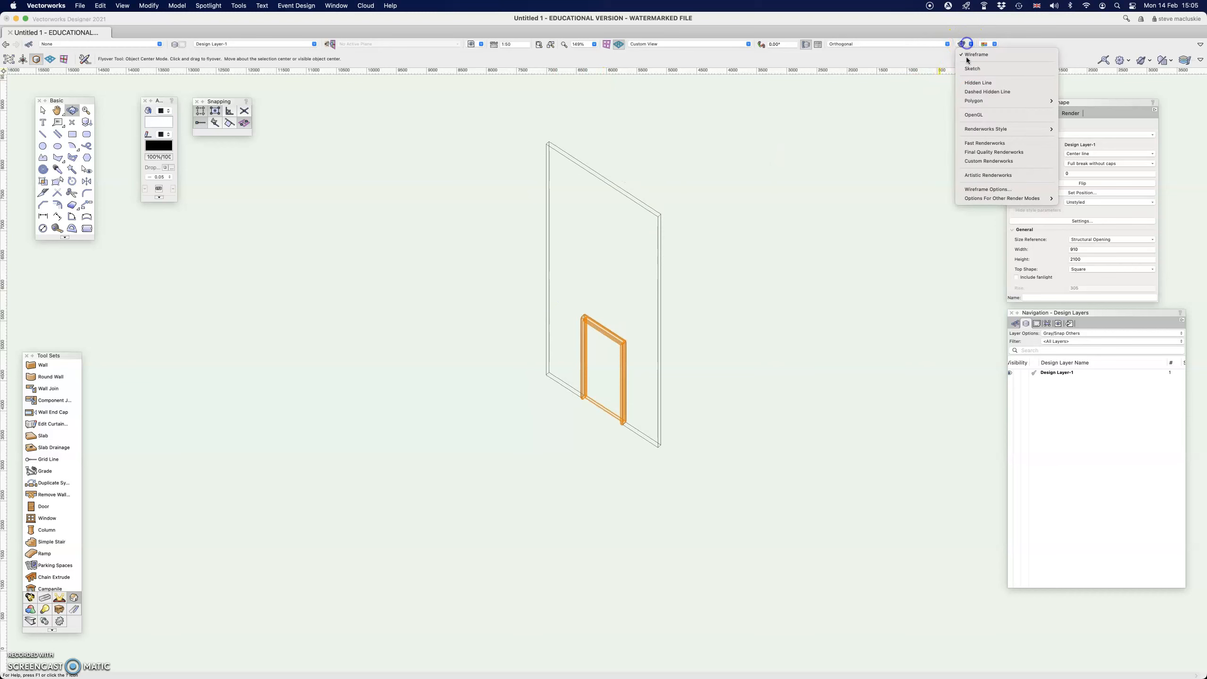
{"action": "left_click", "coordinate": [974, 115]}
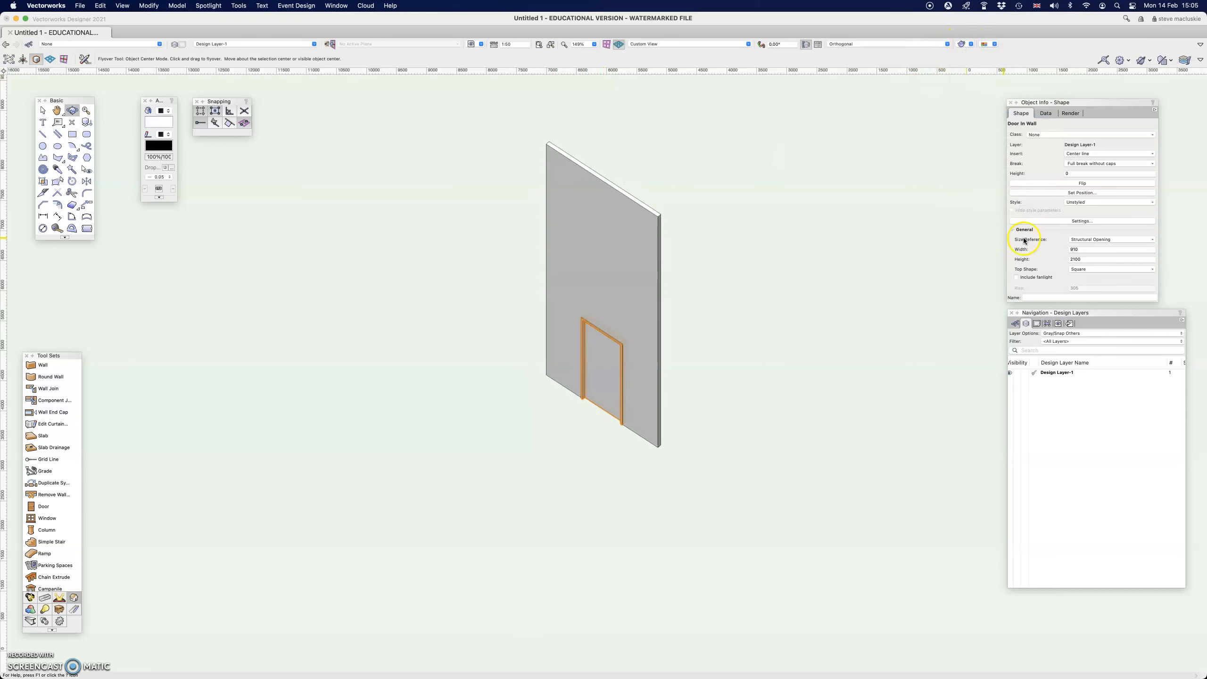
Set the door to be drawn open in 3D with an open angle of 45°.
{"action": "left_click", "coordinate": [1076, 221]}
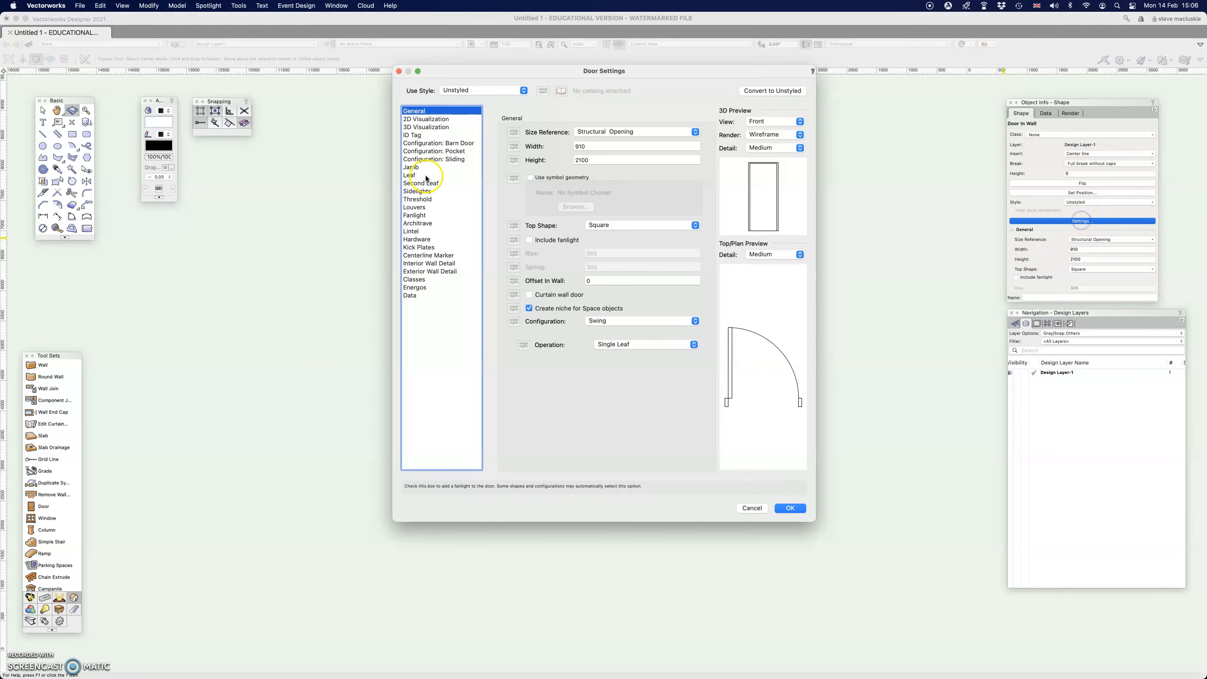
{"action": "left_click", "coordinate": [434, 126]}
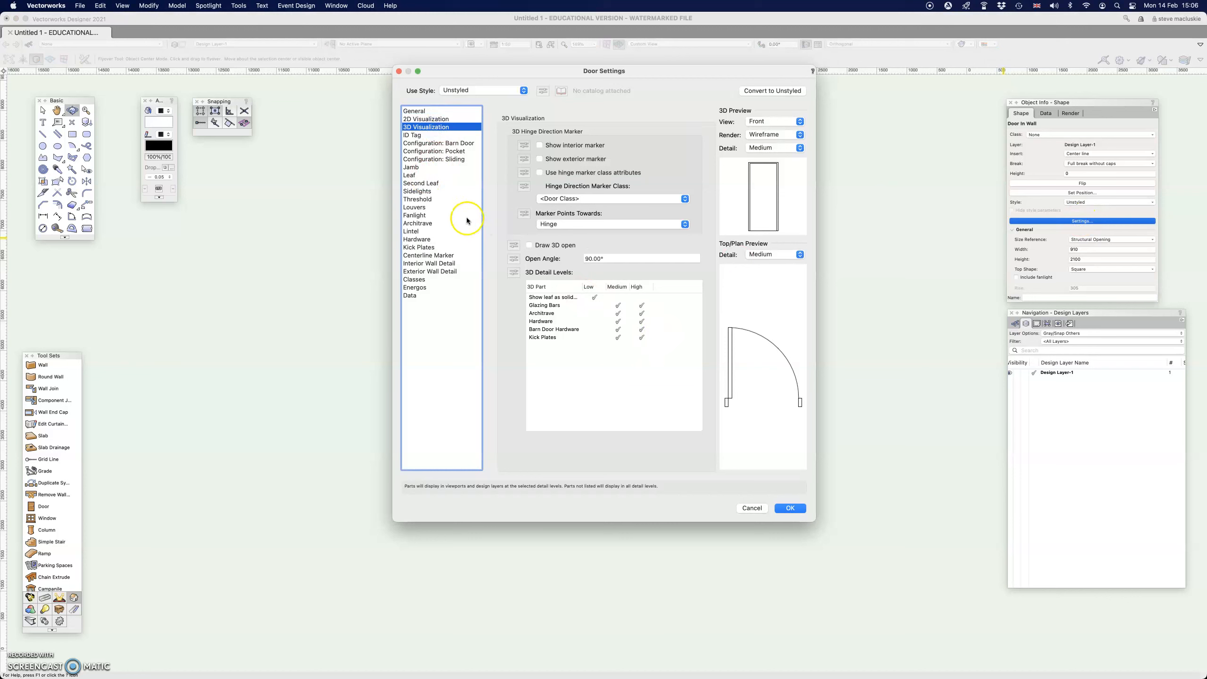
{"action": "left_click", "coordinate": [533, 245]}
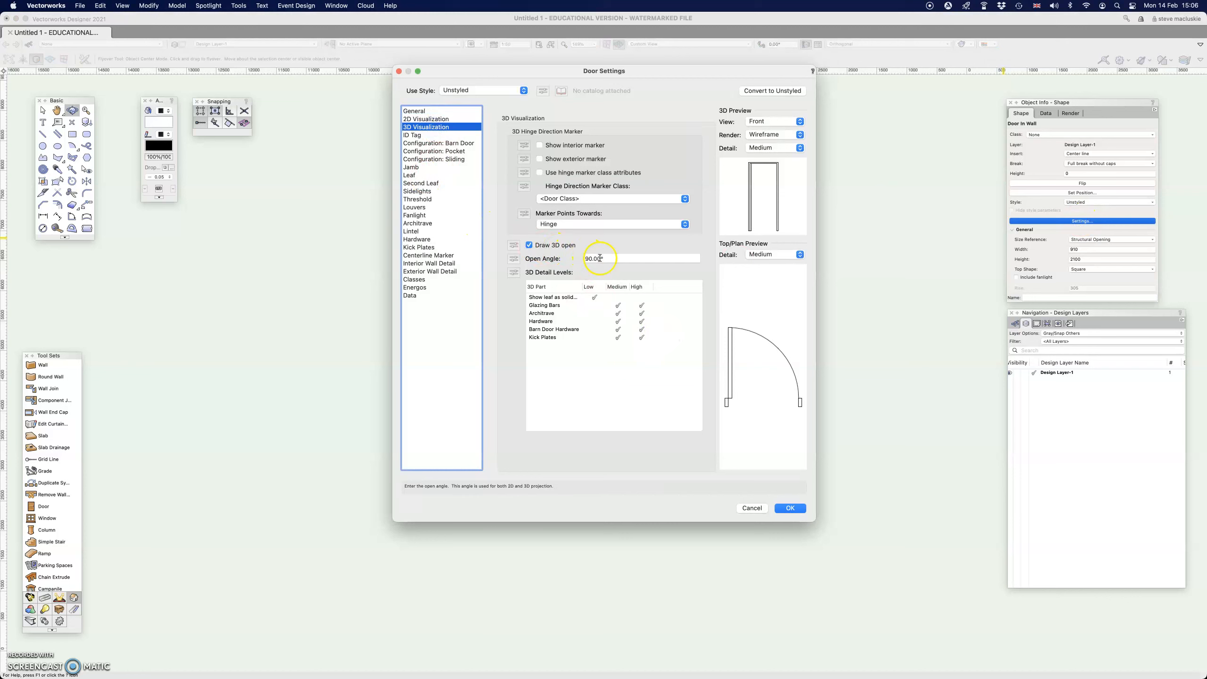
{"action": "left_click", "coordinate": [580, 259]}
{"action": "type", "text": "45"}
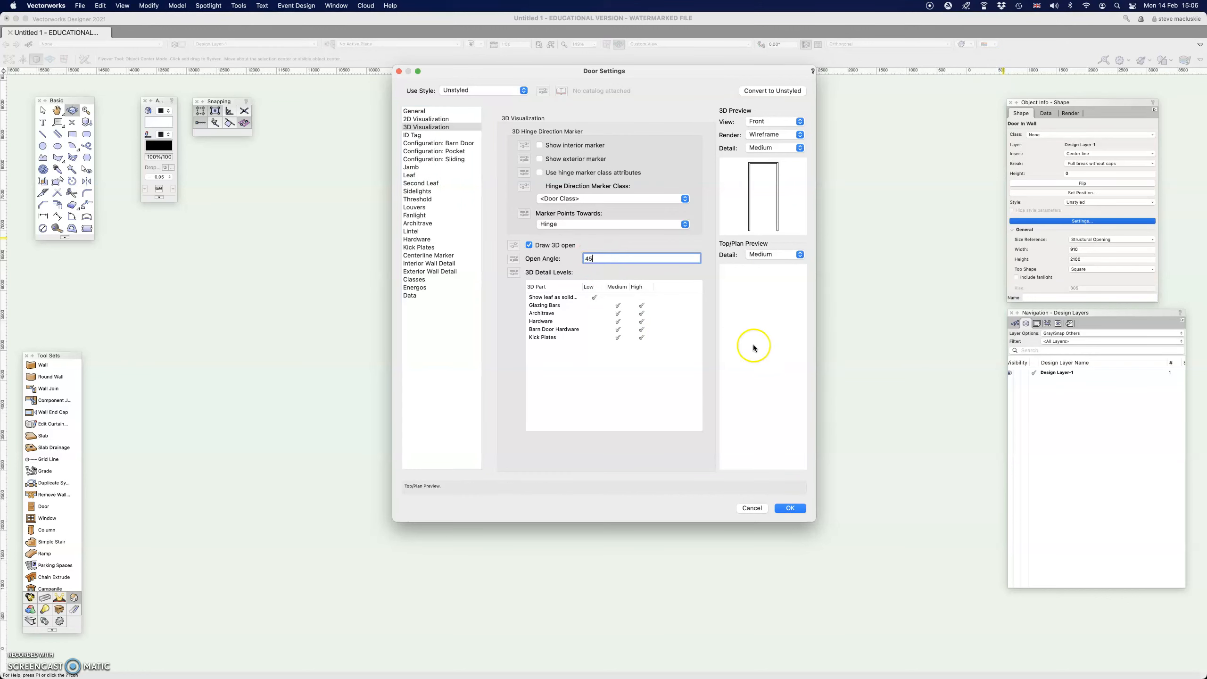
{"action": "left_click", "coordinate": [791, 509]}
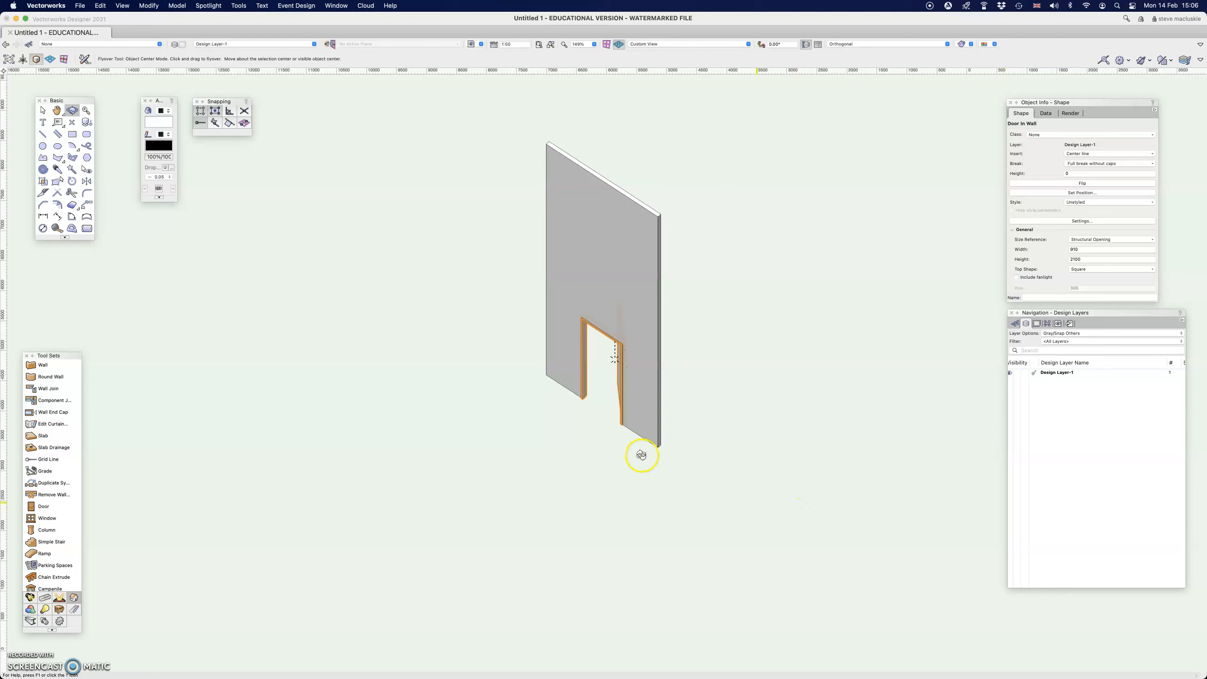
{"action": "left_click_drag", "start_coordinate": [651, 436], "coordinate": [709, 410]}
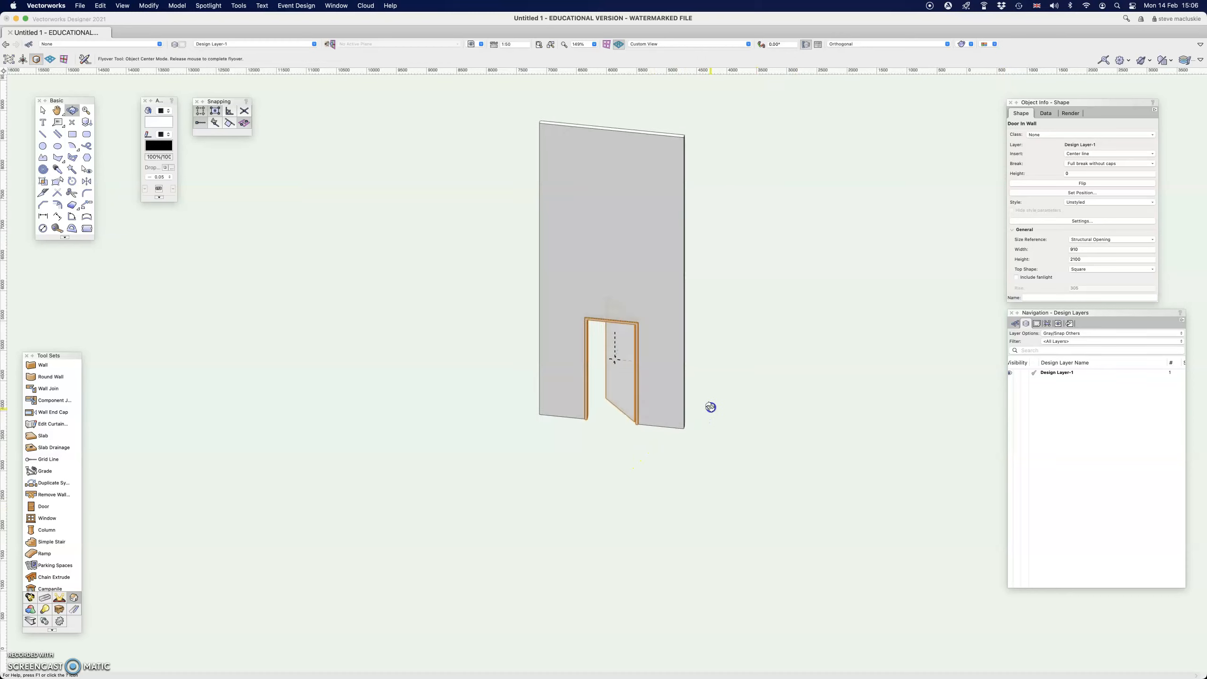
Show the full height of the wall and door in Front view.
{"action": "left_click", "coordinate": [734, 46]}
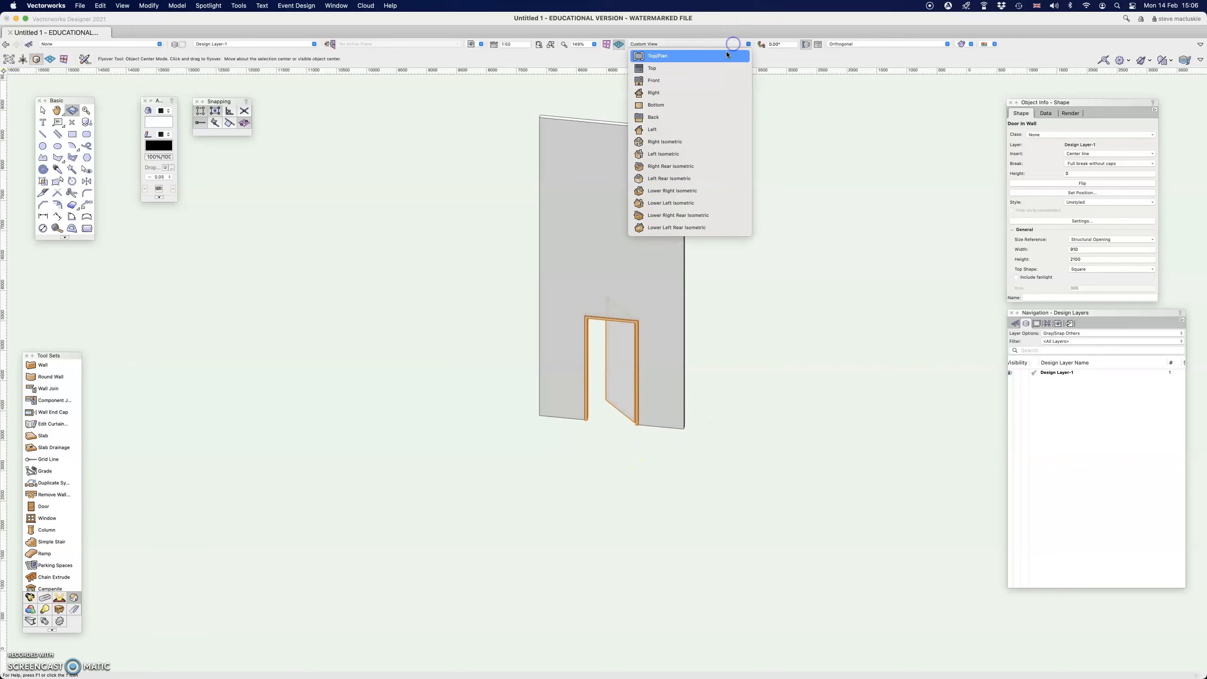
{"action": "left_click", "coordinate": [677, 81]}
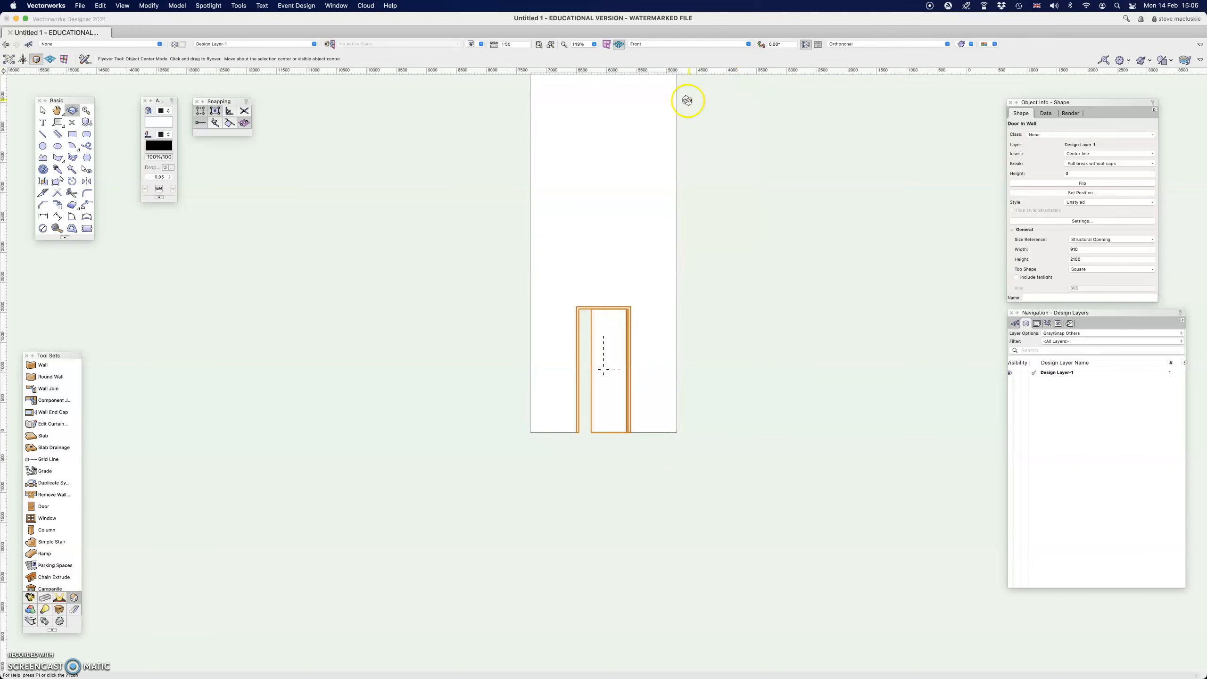
{"action": "key", "text": "space"}
{"action": "left_click_drag", "start_coordinate": [714, 173], "coordinate": [709, 270]}
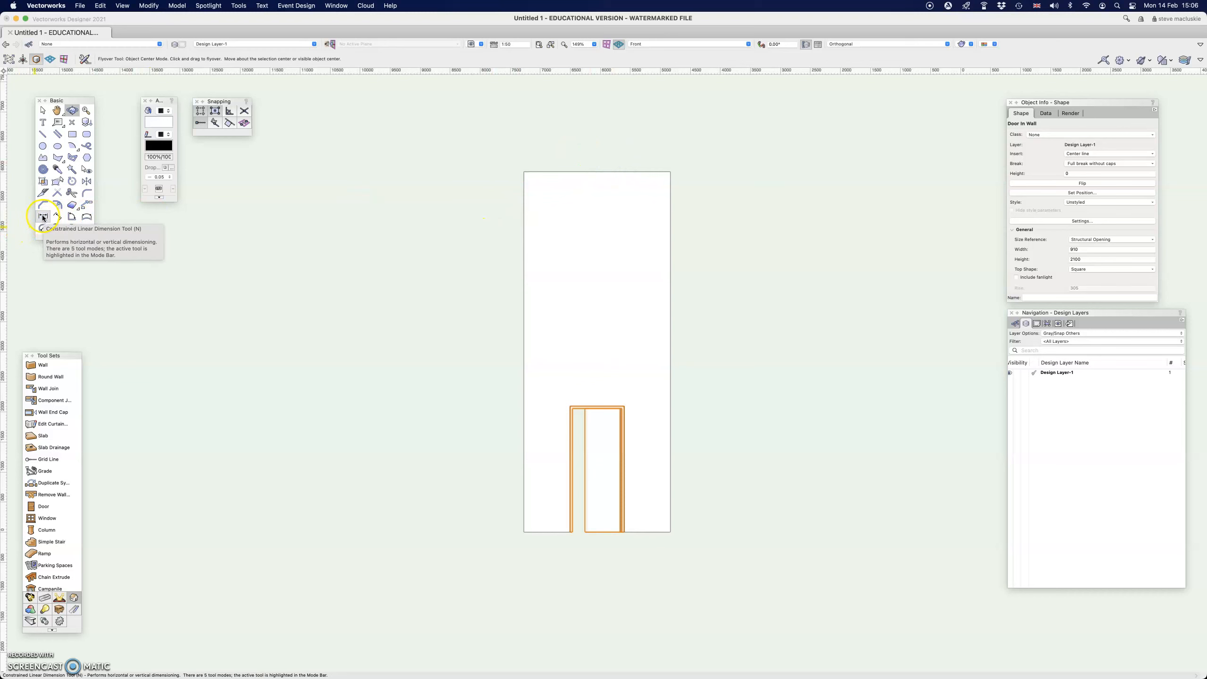
Trim the wall's upper right corner along a downward-sloping line with the Split tool, keeping the part that contains the door opening.
{"action": "left_click", "coordinate": [43, 192]}
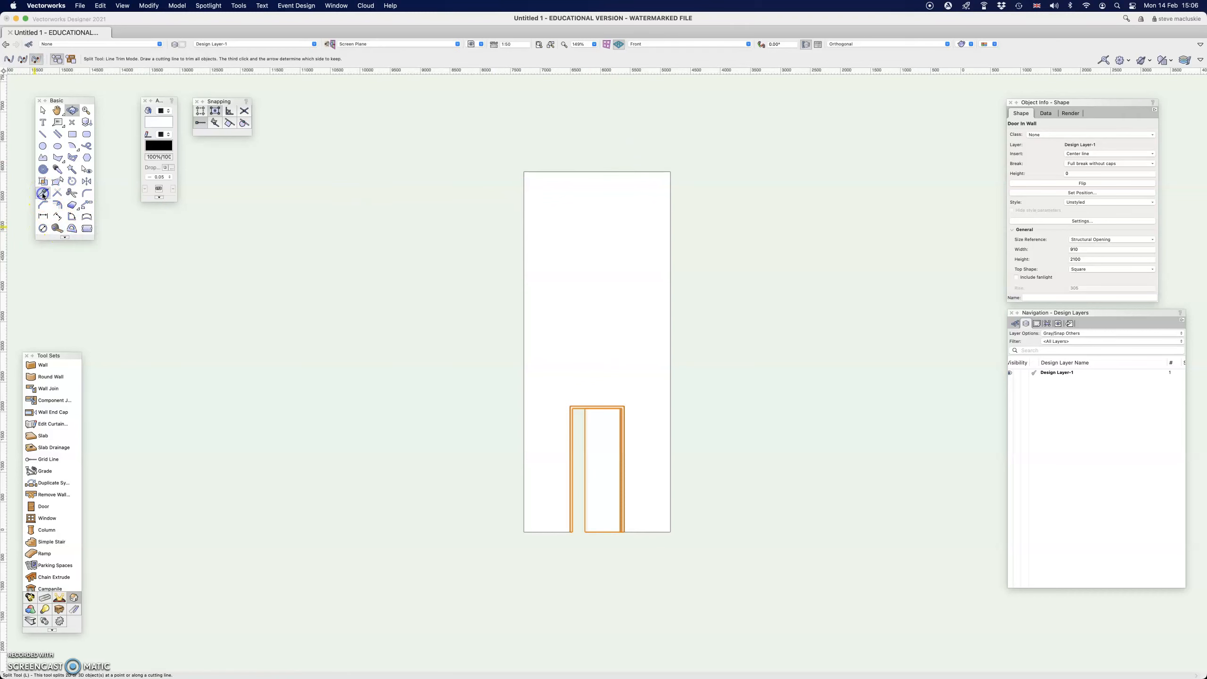
{"action": "left_click", "coordinate": [539, 160]}
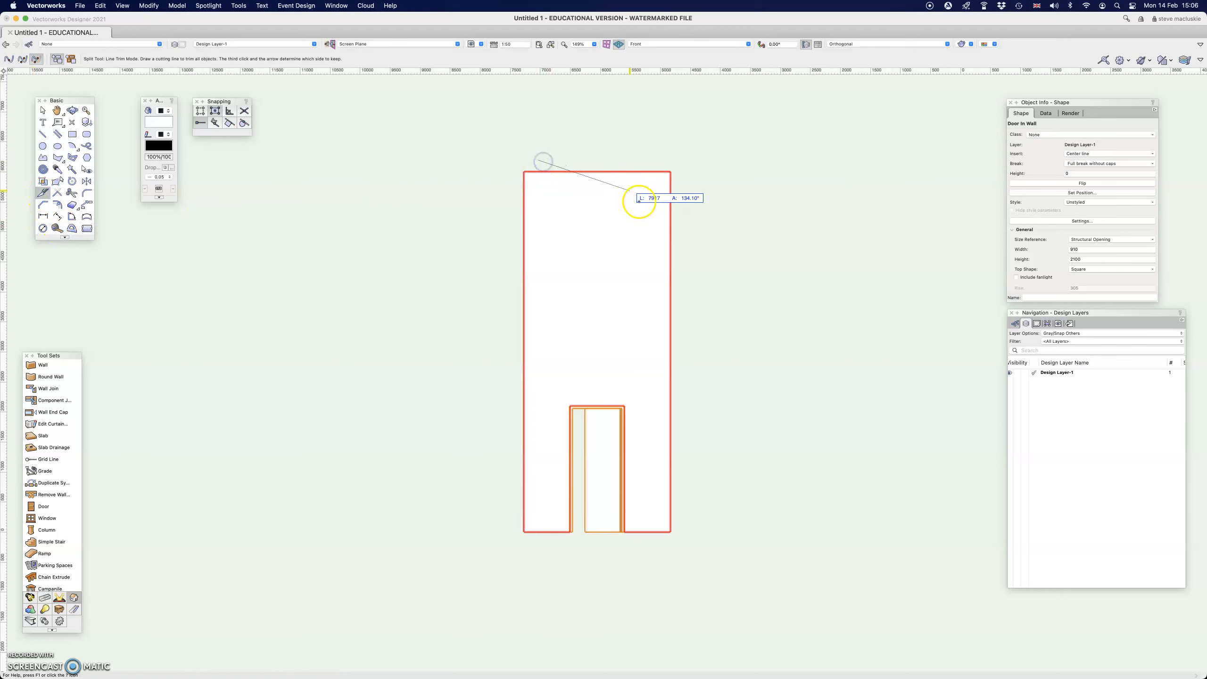
{"action": "left_click", "coordinate": [681, 214]}
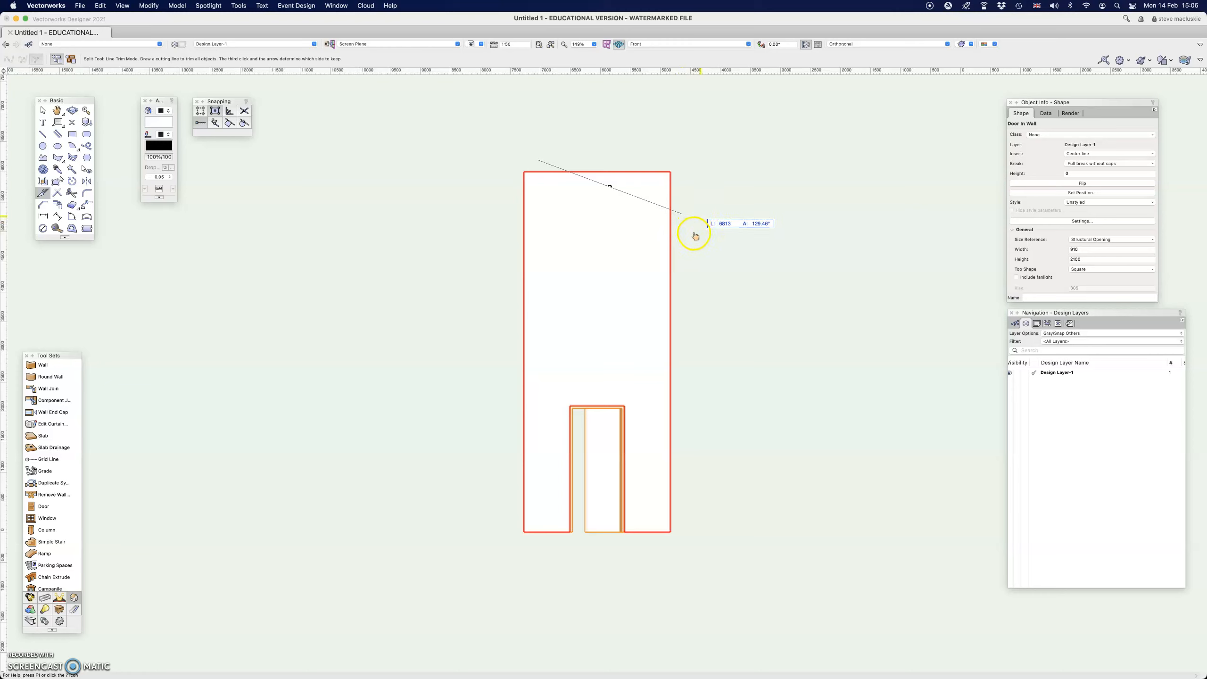
{"action": "left_click", "coordinate": [699, 236]}
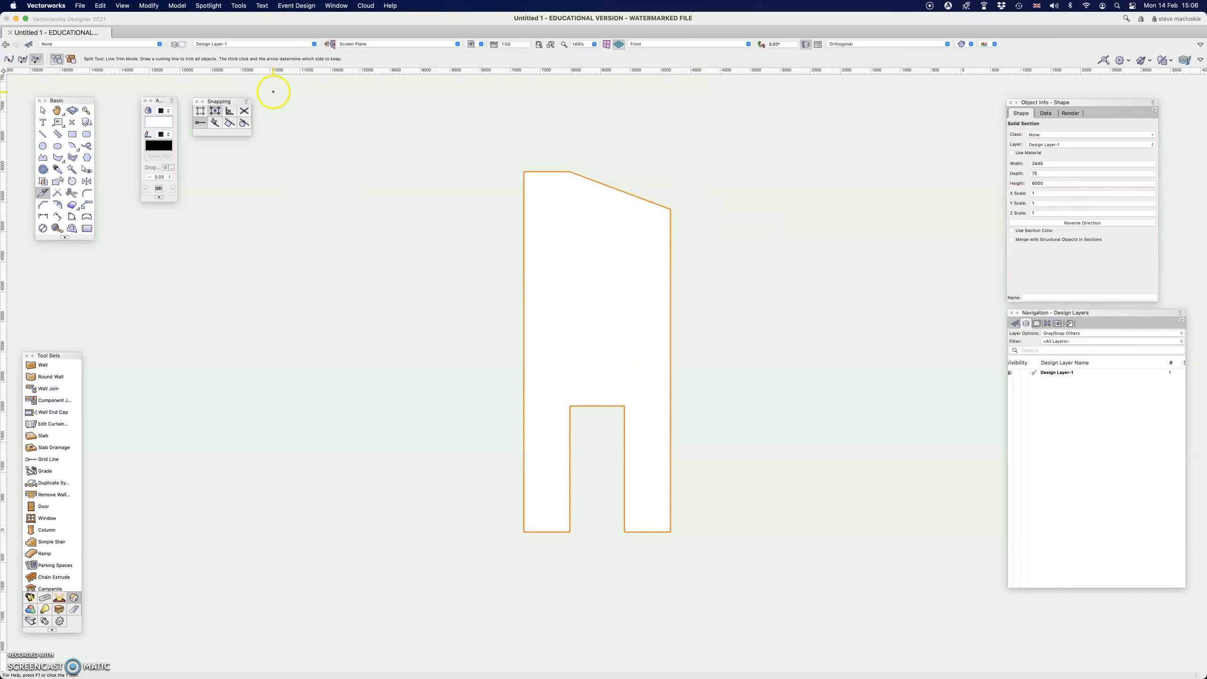
Undo the sloping trim on the wall.
{"action": "left_click", "coordinate": [43, 113]}
{"action": "left_click", "coordinate": [564, 186]}
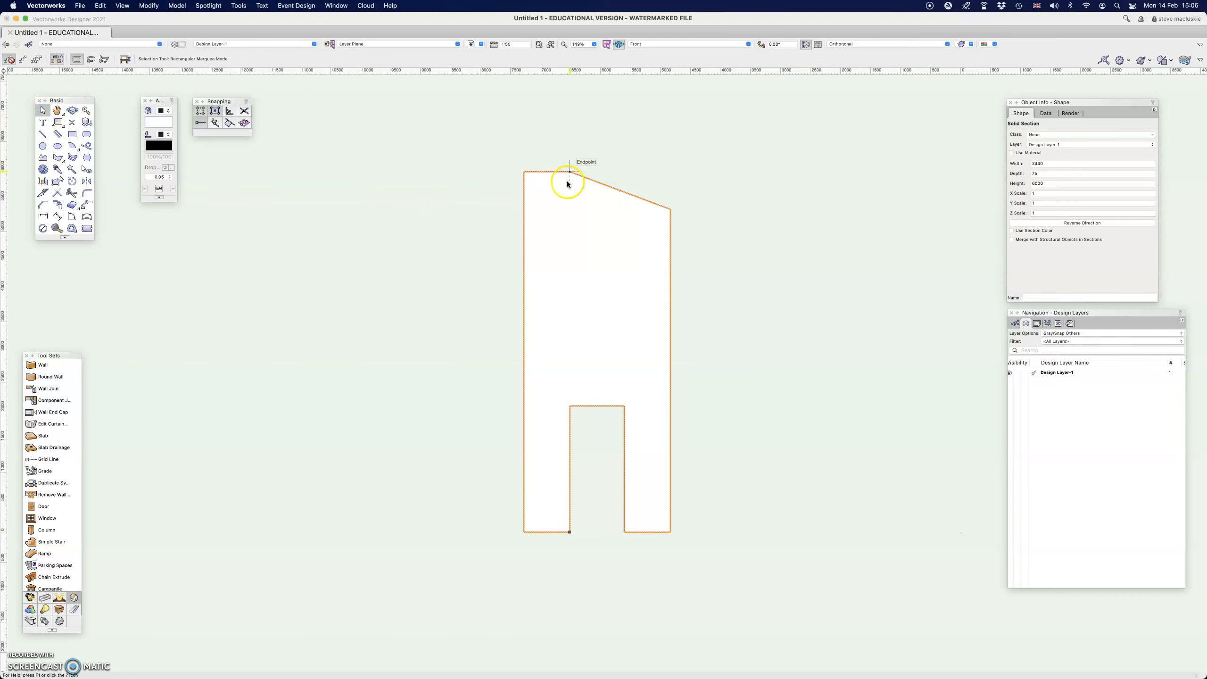
{"action": "scroll", "coordinate": [564, 187], "scroll_direction": "down", "scroll_amount": 3}
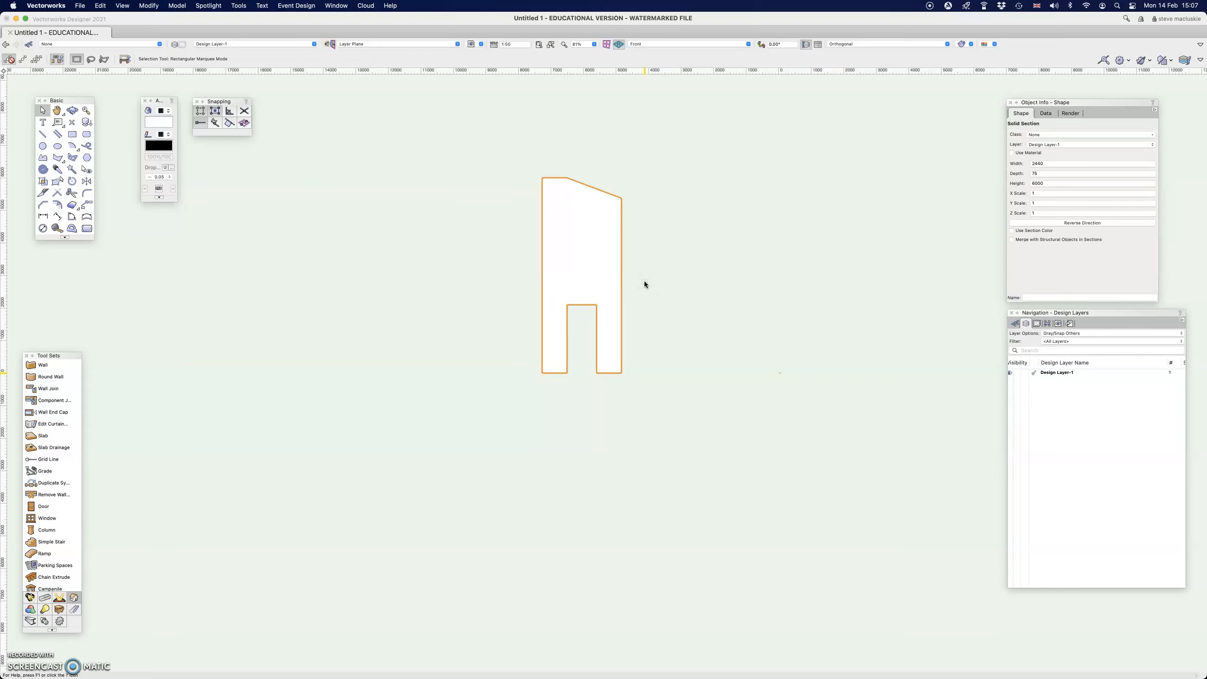
{"action": "key", "text": "super+z"}
{"action": "key", "text": "super+z"}
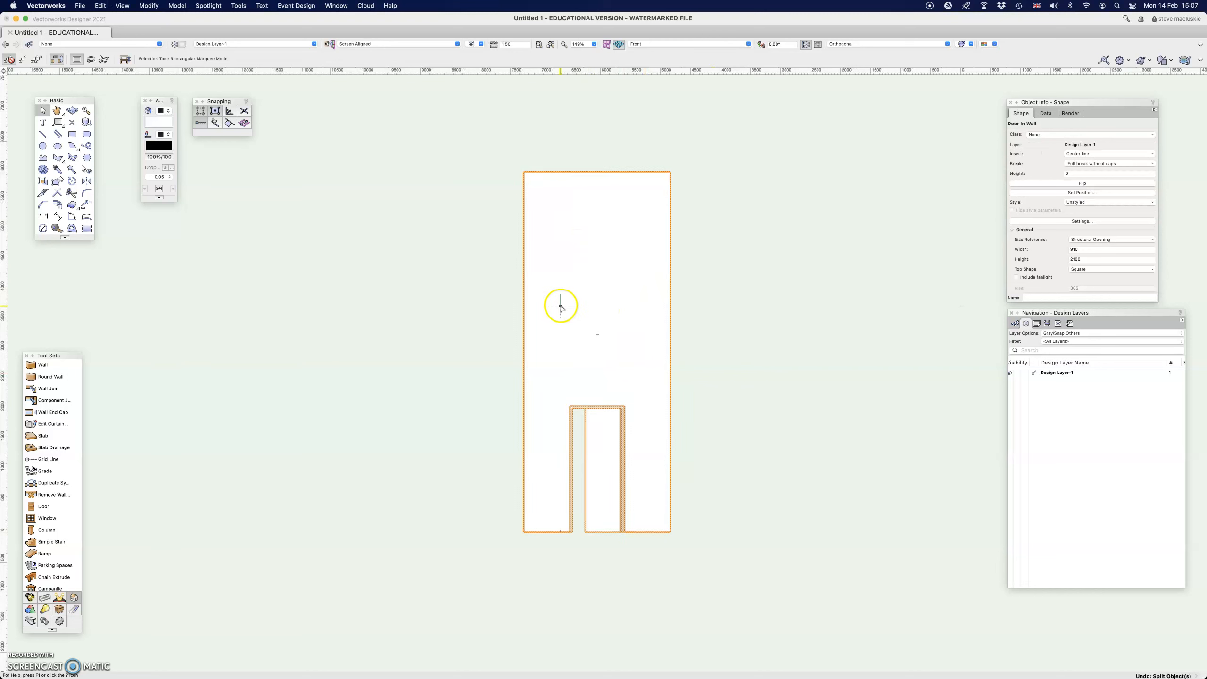
{"action": "left_click", "coordinate": [593, 409]}
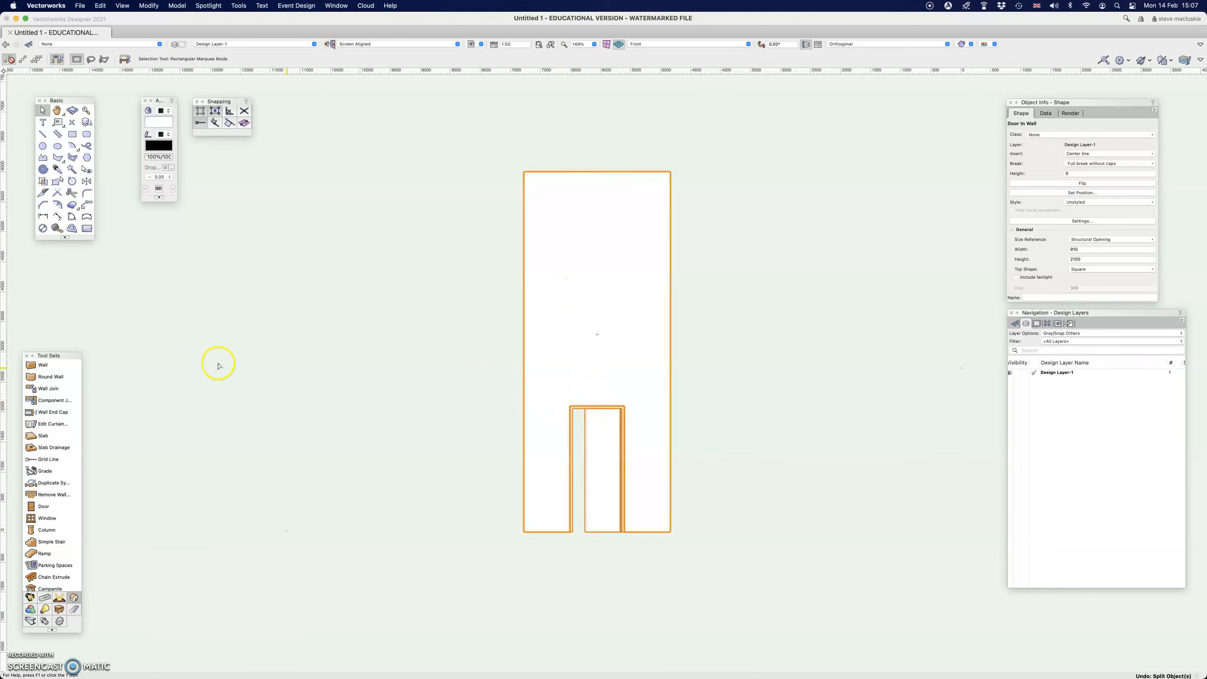
{"action": "left_click", "coordinate": [713, 44]}
{"action": "left_click", "coordinate": [708, 54]}
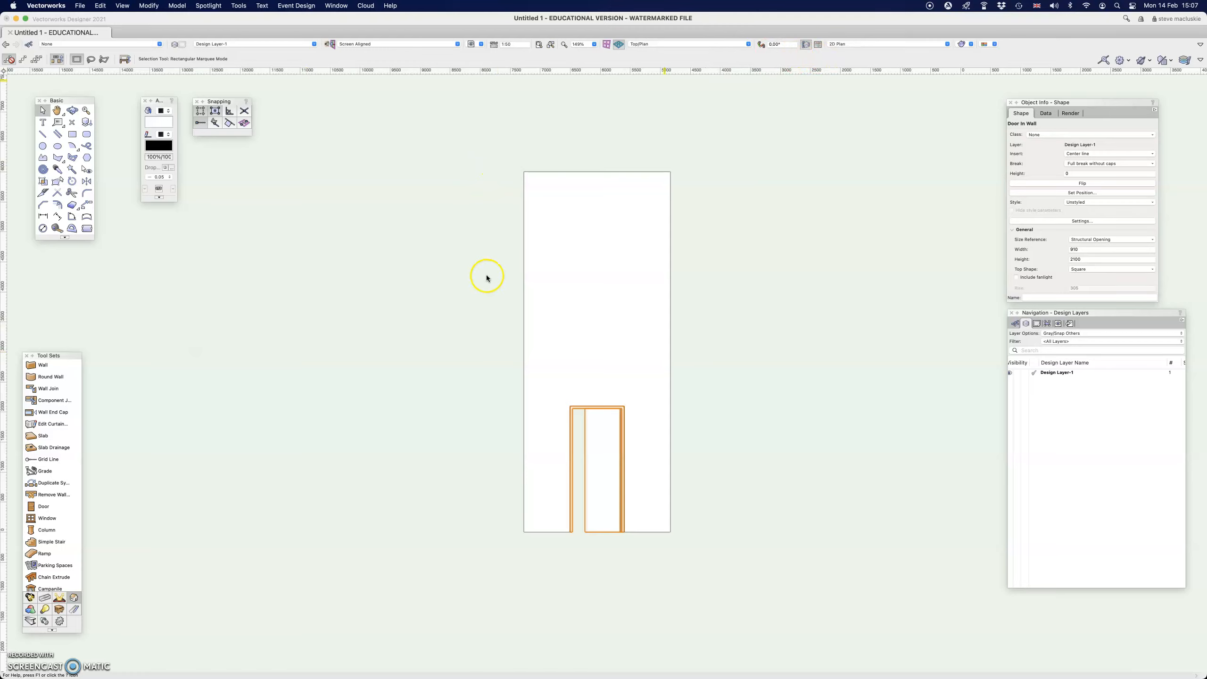
{"action": "left_click", "coordinate": [72, 134]}
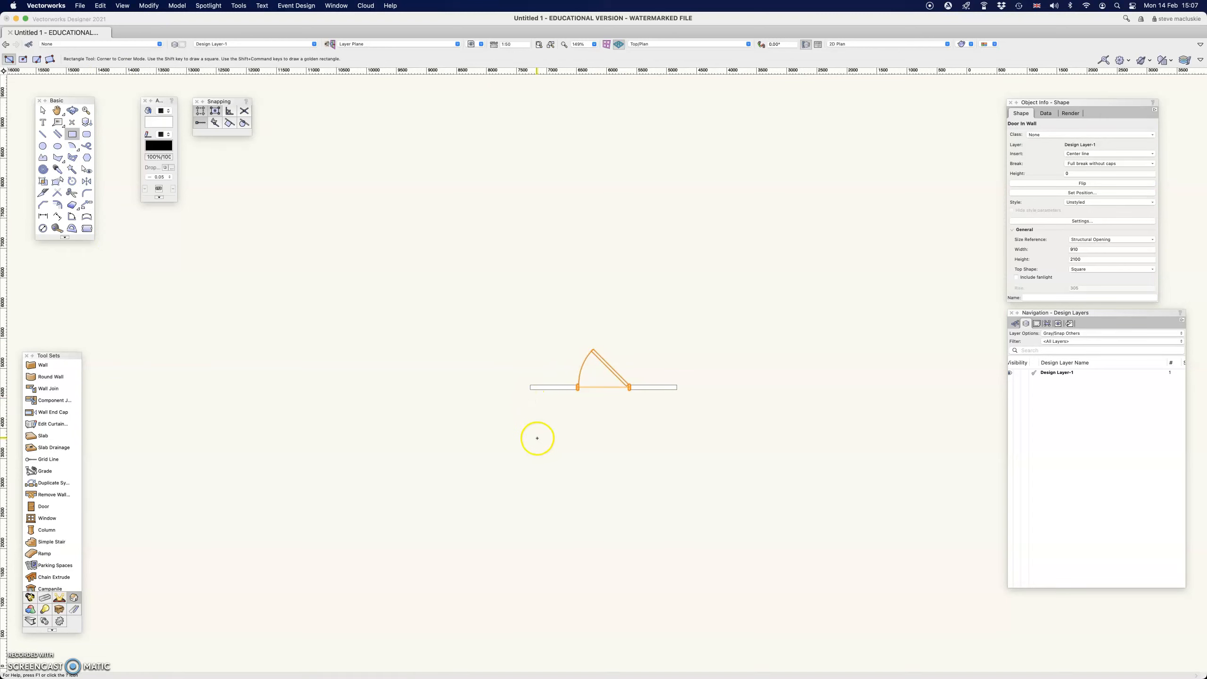
{"action": "scroll", "coordinate": [728, 154], "scroll_direction": "down", "scroll_amount": 5}
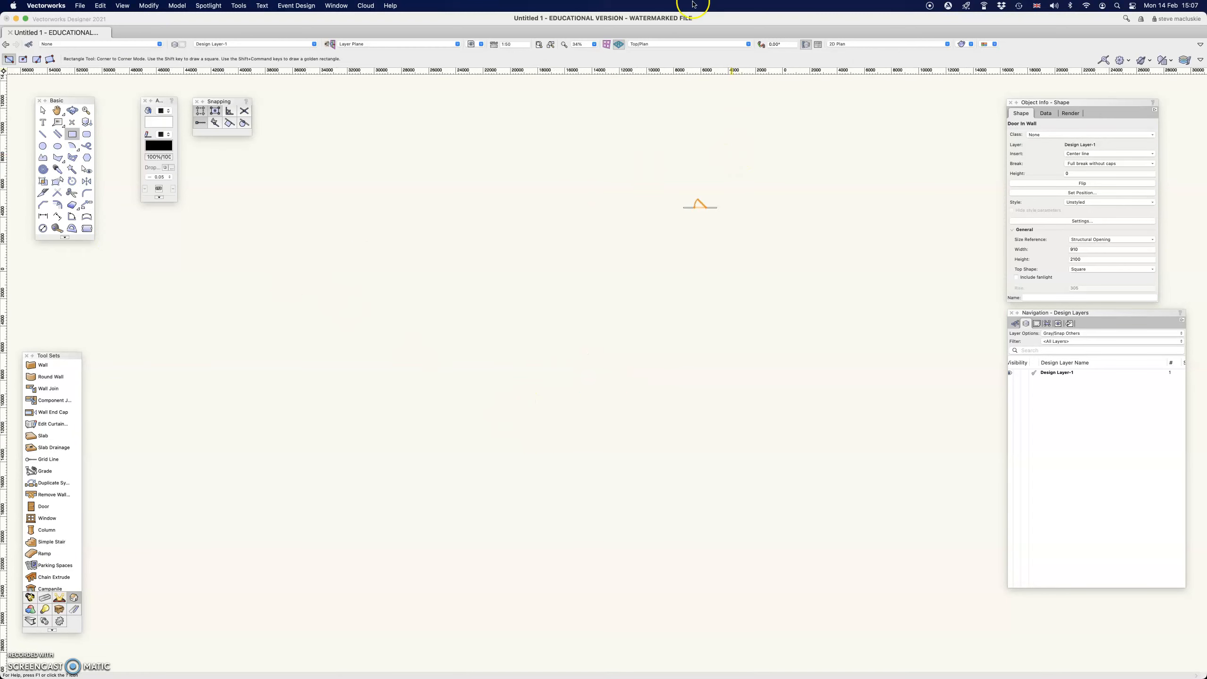
{"action": "left_click", "coordinate": [691, 44]}
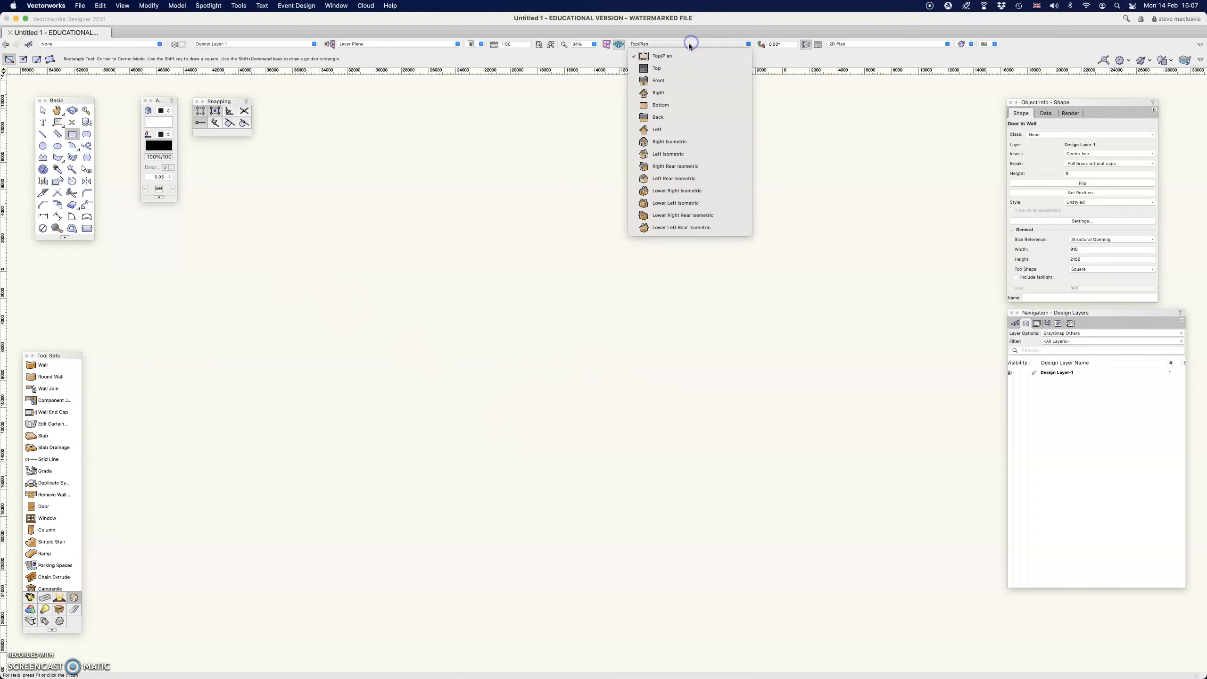
{"action": "left_click", "coordinate": [681, 80]}
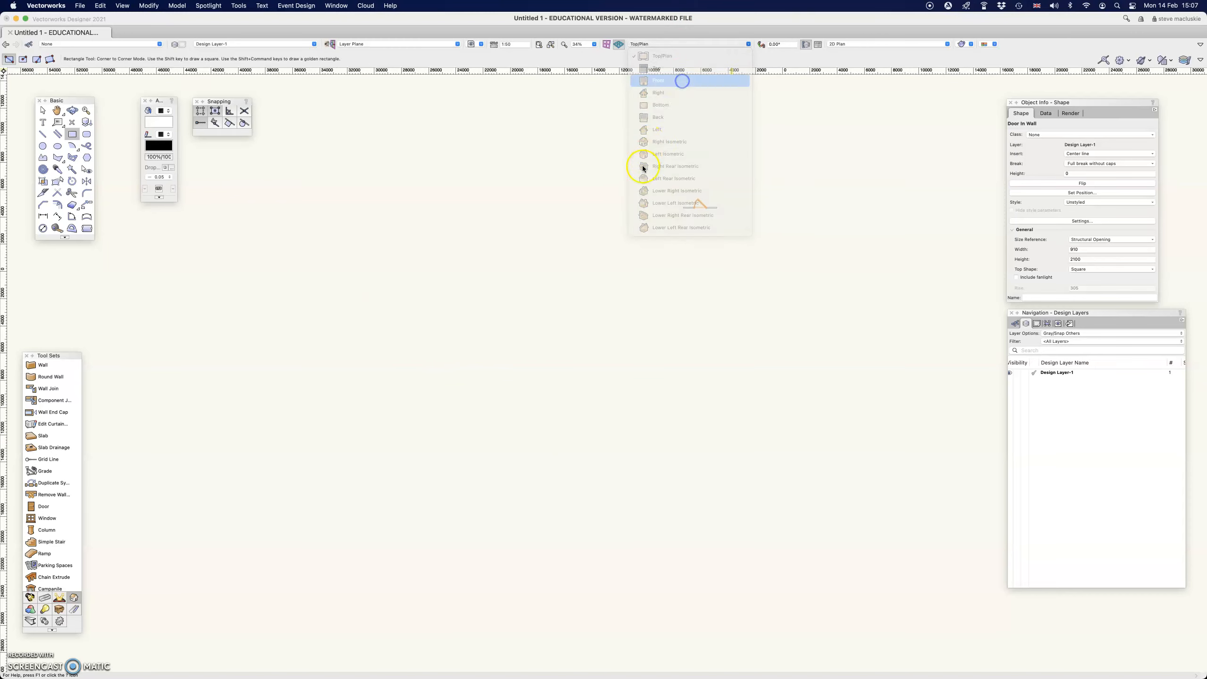
Draw a closed triangular polyline about 2440 by 756 mm over the wall's upper right corner, starting from its upper left corner.
{"action": "scroll", "coordinate": [616, 330], "scroll_direction": "up", "scroll_amount": 5}
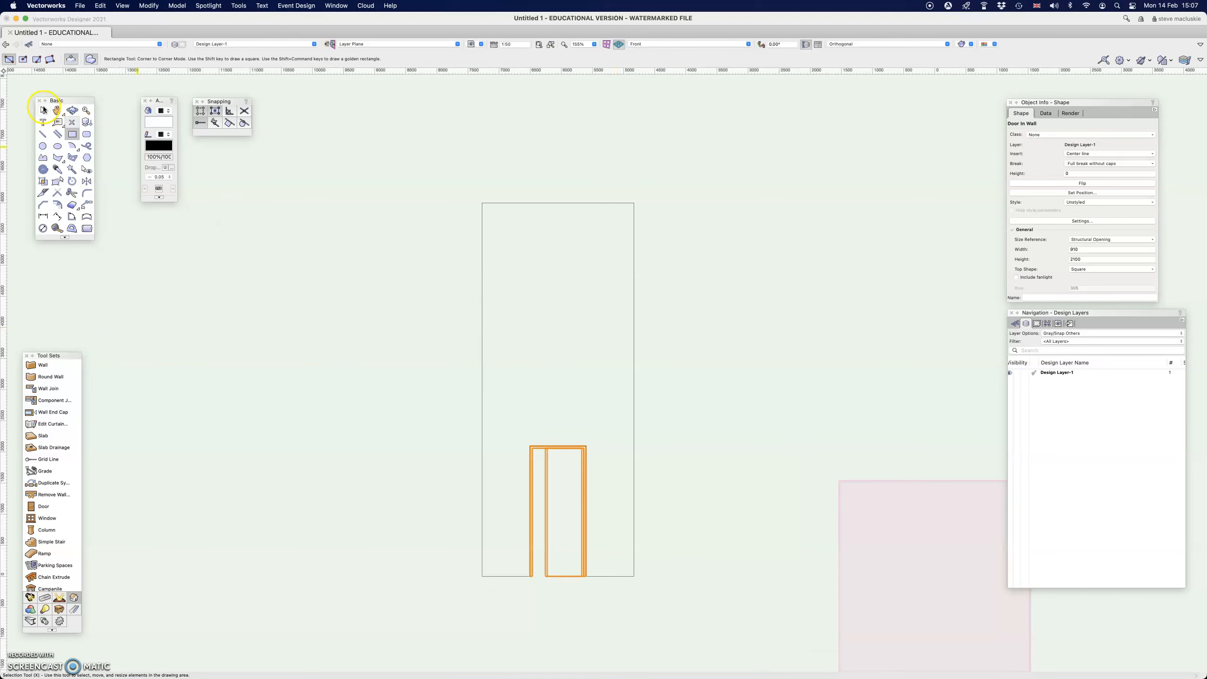
{"action": "left_click", "coordinate": [57, 159]}
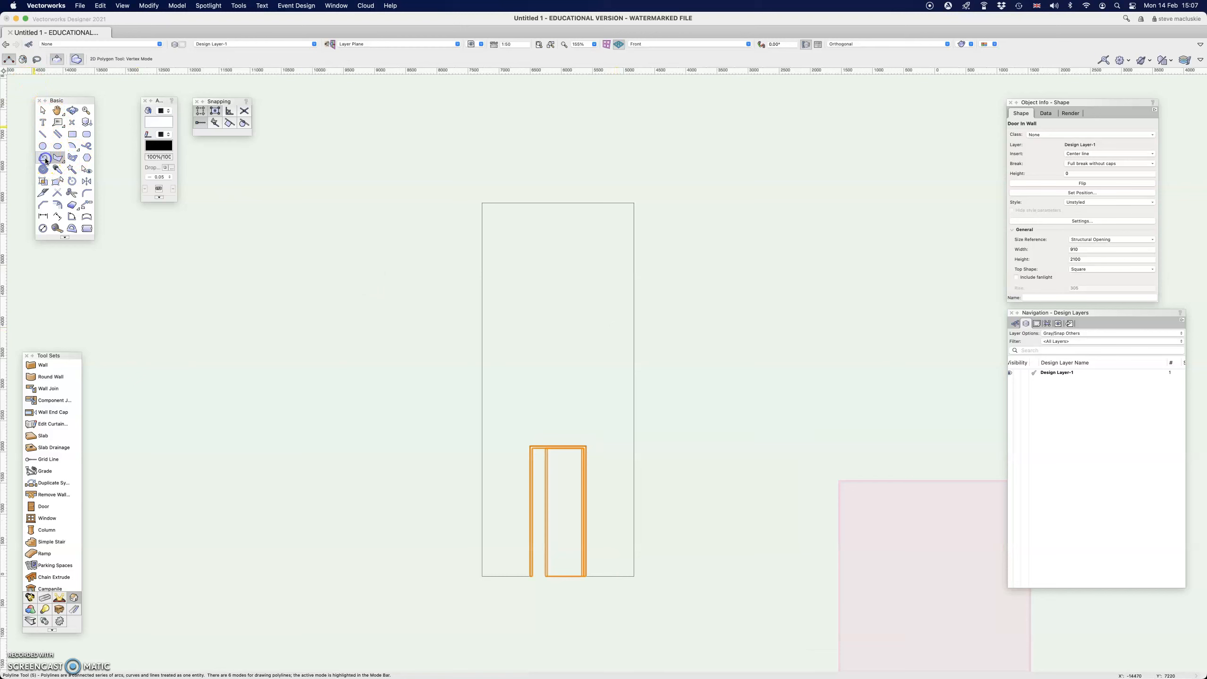
{"action": "key", "text": "5"}
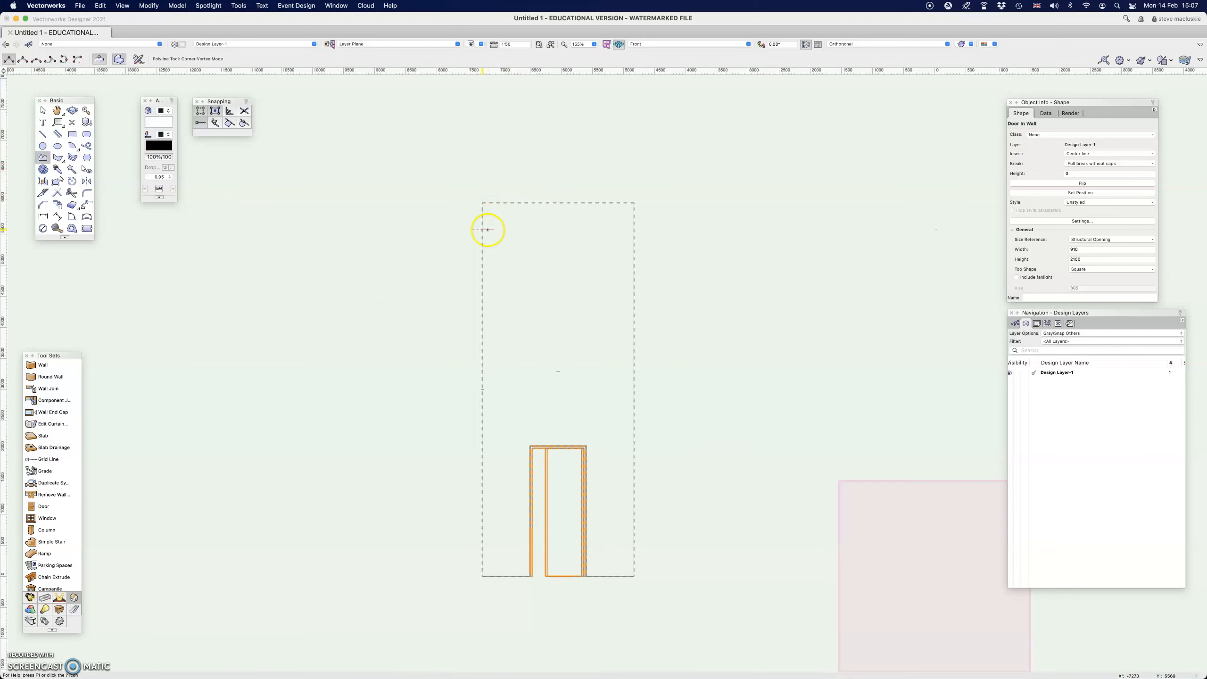
{"action": "left_click", "coordinate": [483, 204]}
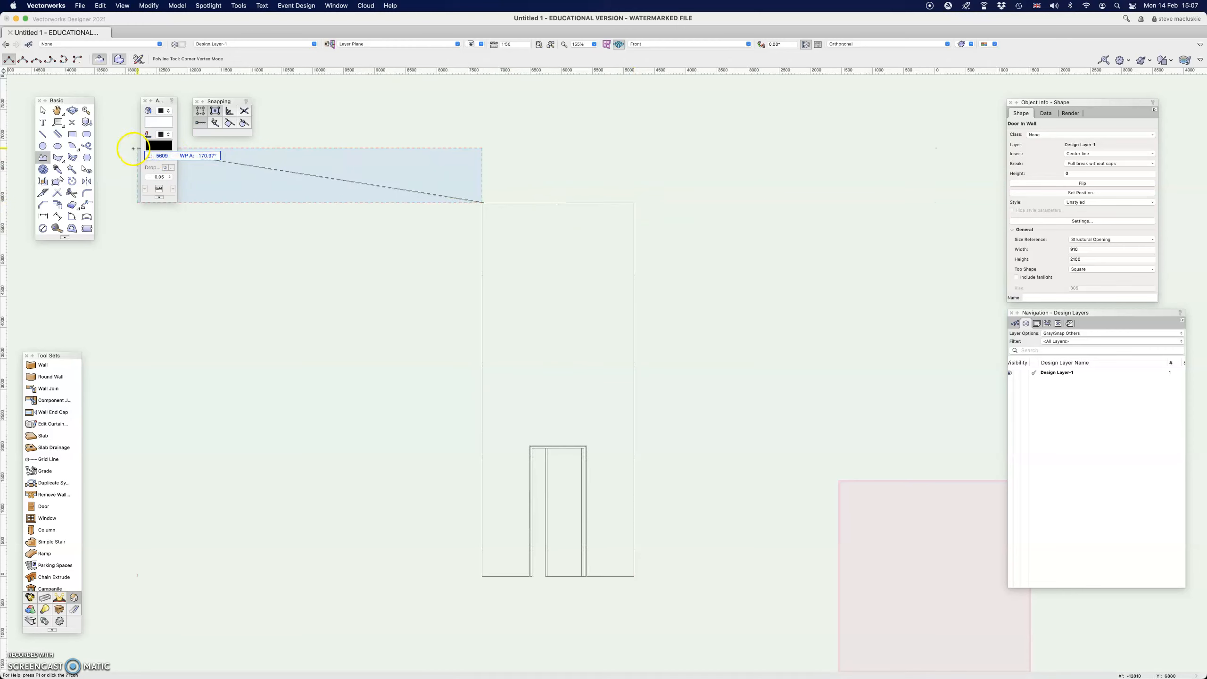
{"action": "left_click", "coordinate": [633, 203]}
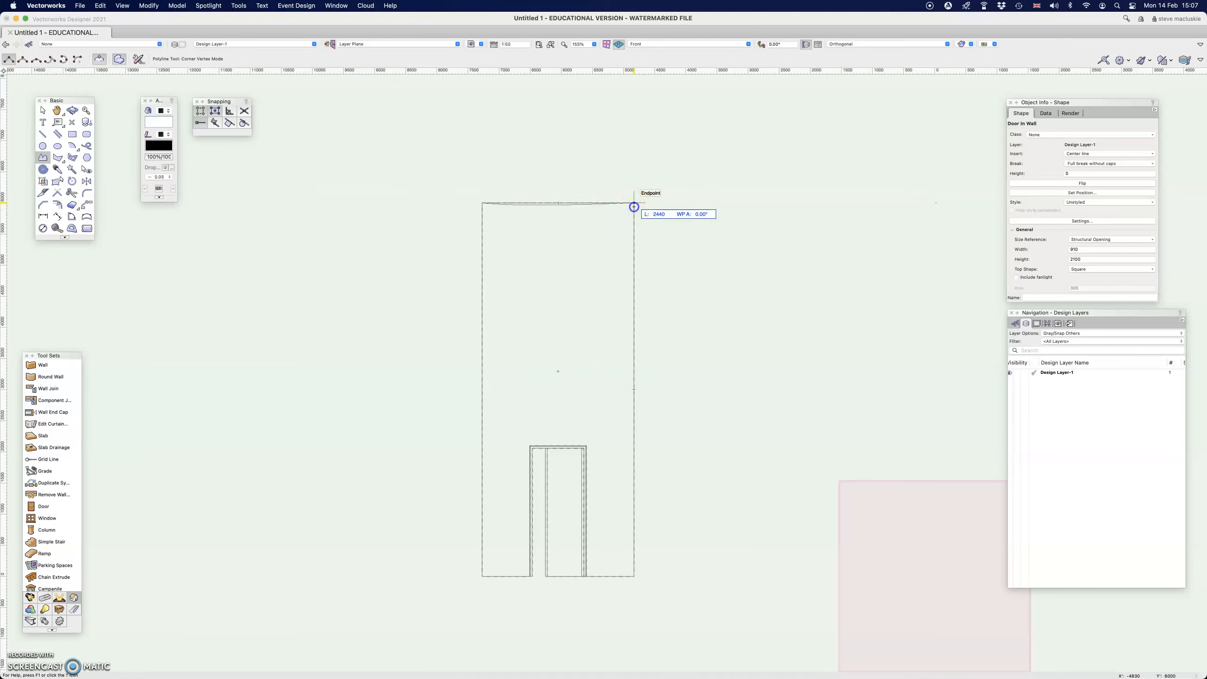
{"action": "left_click", "coordinate": [634, 249]}
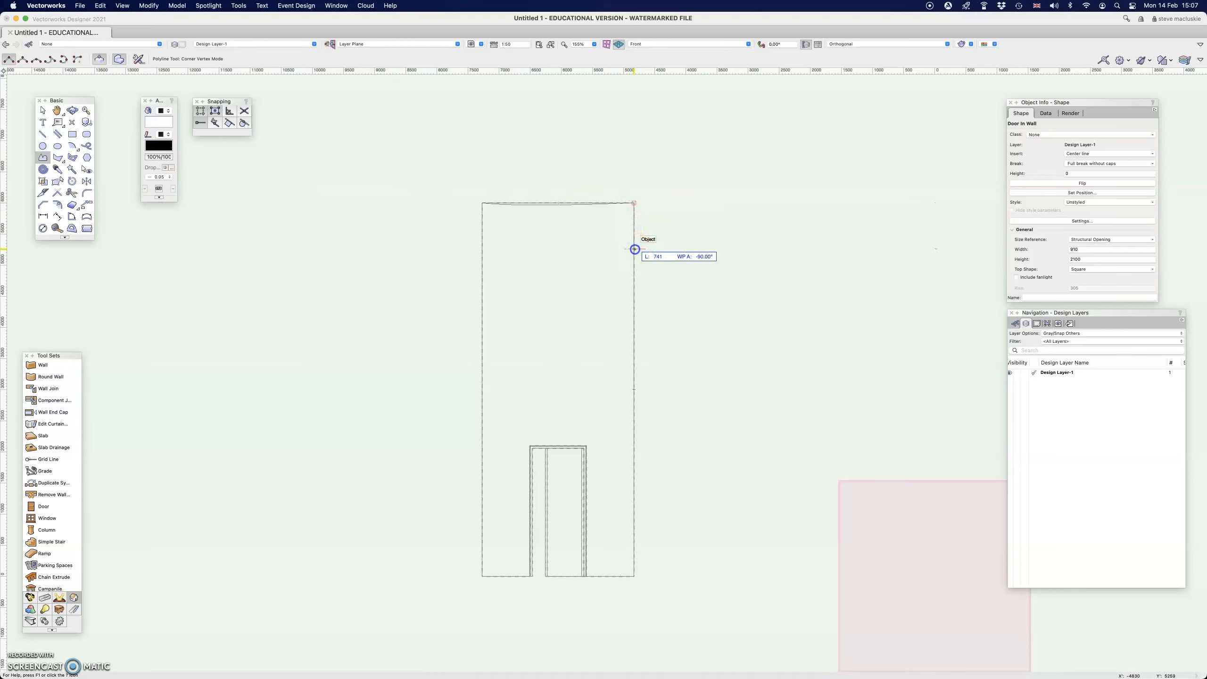
{"action": "left_click", "coordinate": [482, 204]}
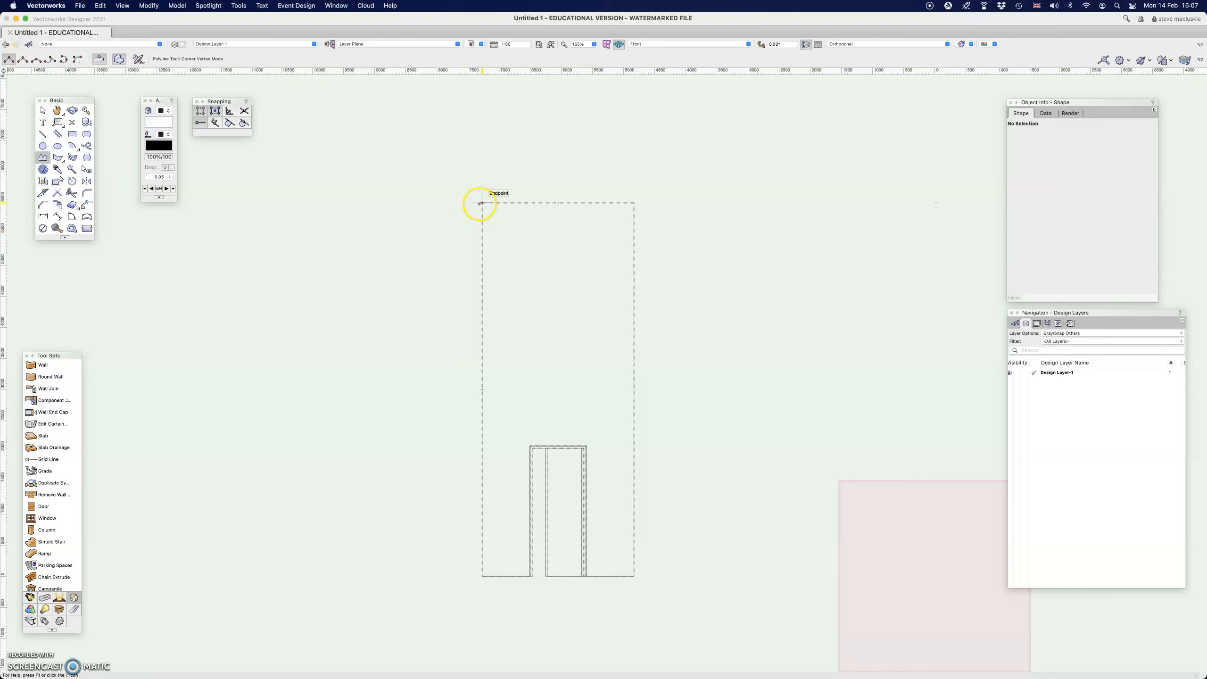
{"action": "left_click", "coordinate": [633, 208]}
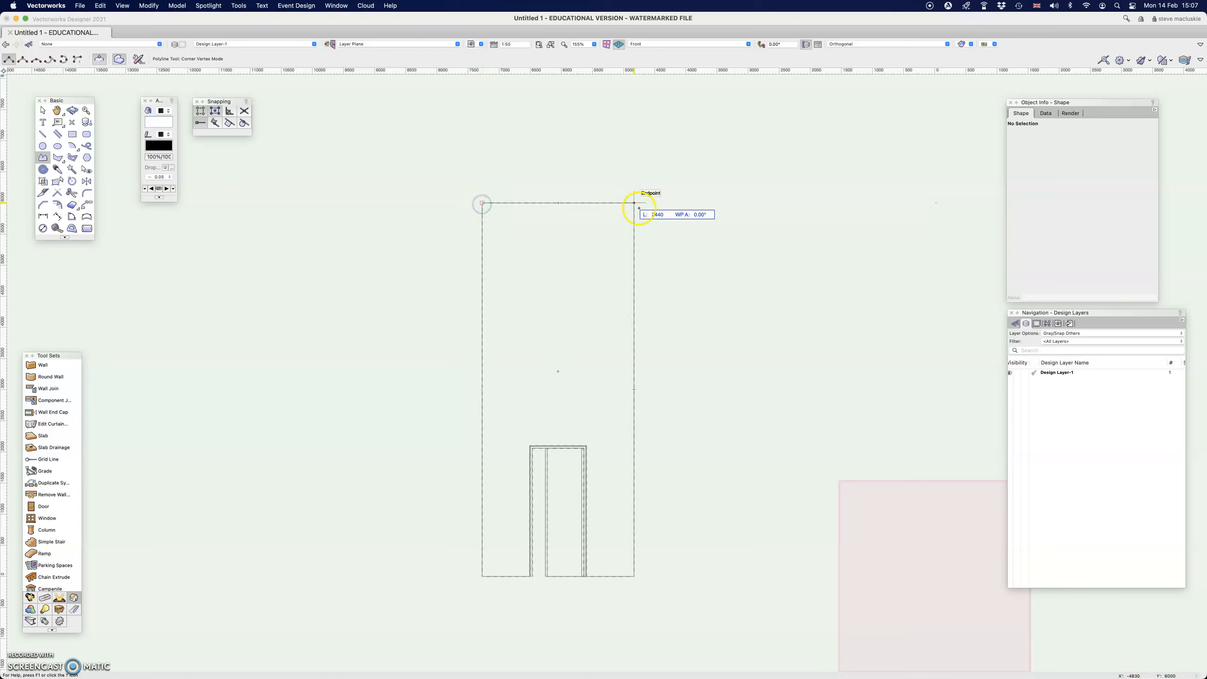
{"action": "left_click", "coordinate": [636, 250]}
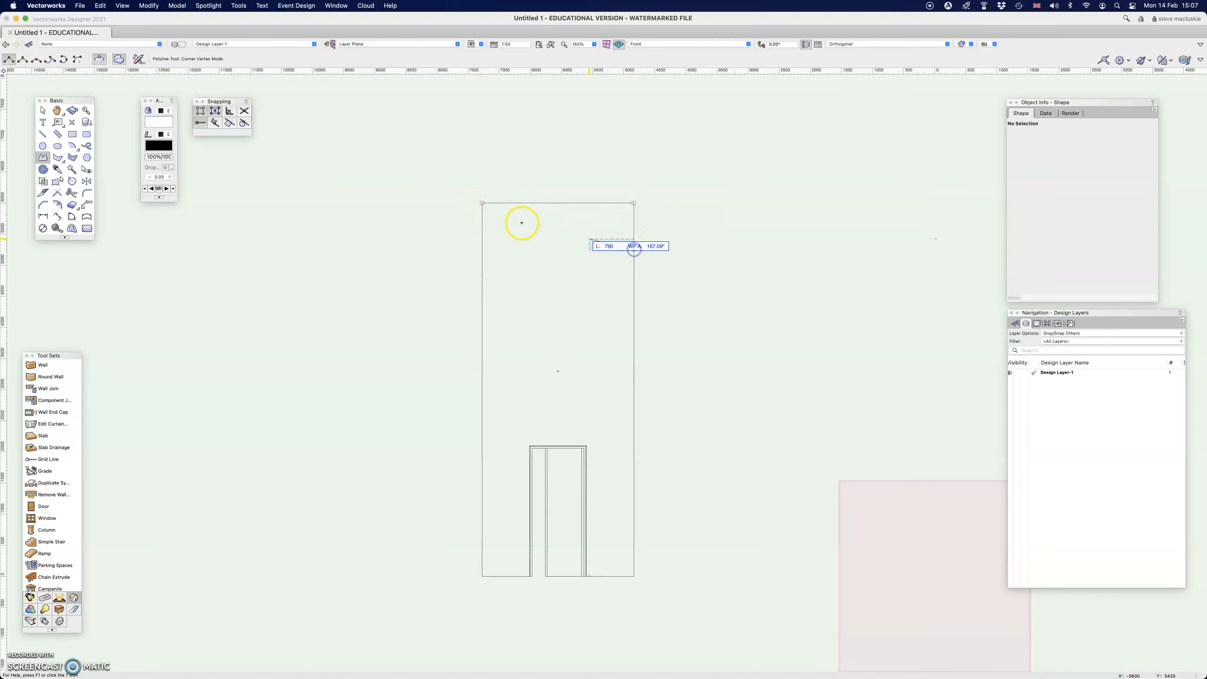
{"action": "left_click", "coordinate": [484, 206]}
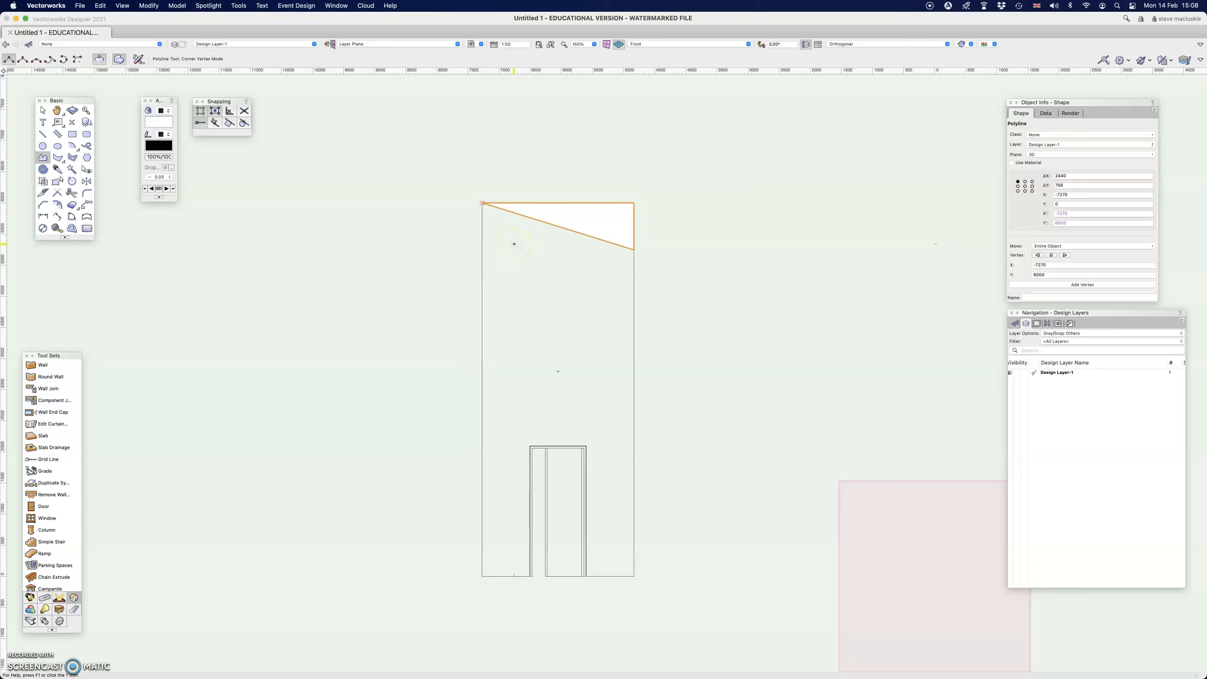
Extrude the triangular polyline 75 mm.
{"action": "key", "text": "super+e"}
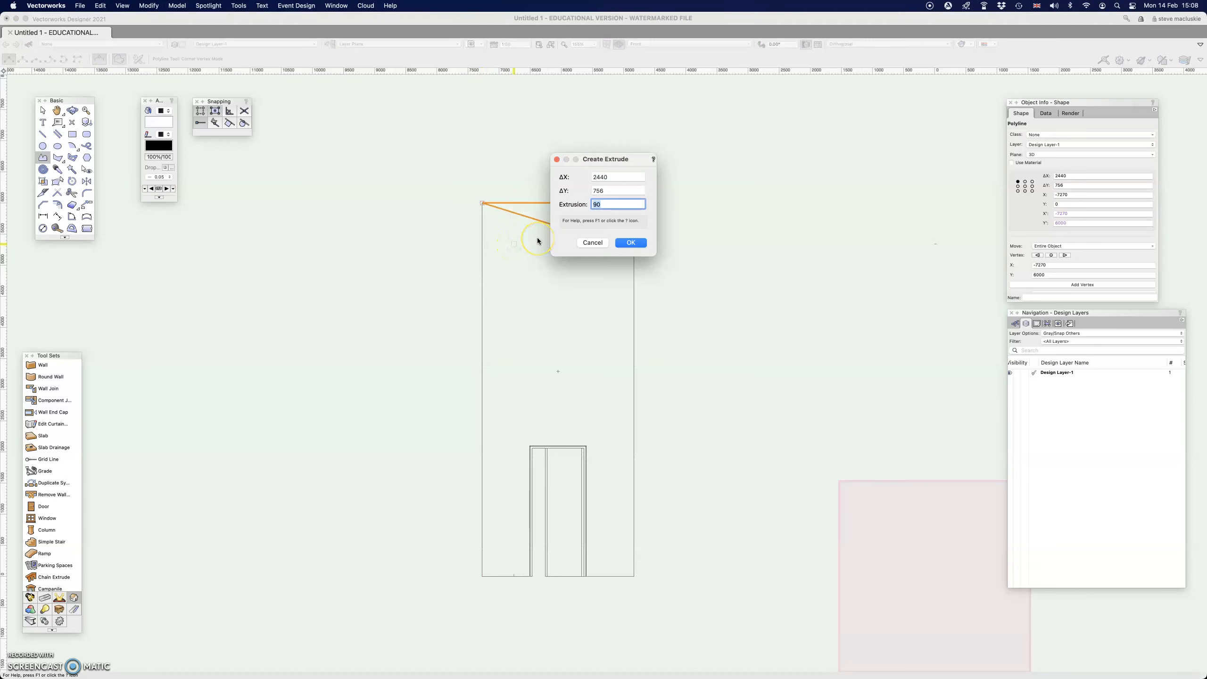
{"action": "type", "text": "75"}
{"action": "key", "text": "Return"}
Move the extruded triangle onto the wall in Top/Plan view so that it lines up with the wall's thickness and ends.
{"action": "left_click", "coordinate": [714, 44]}
{"action": "left_click", "coordinate": [708, 56]}
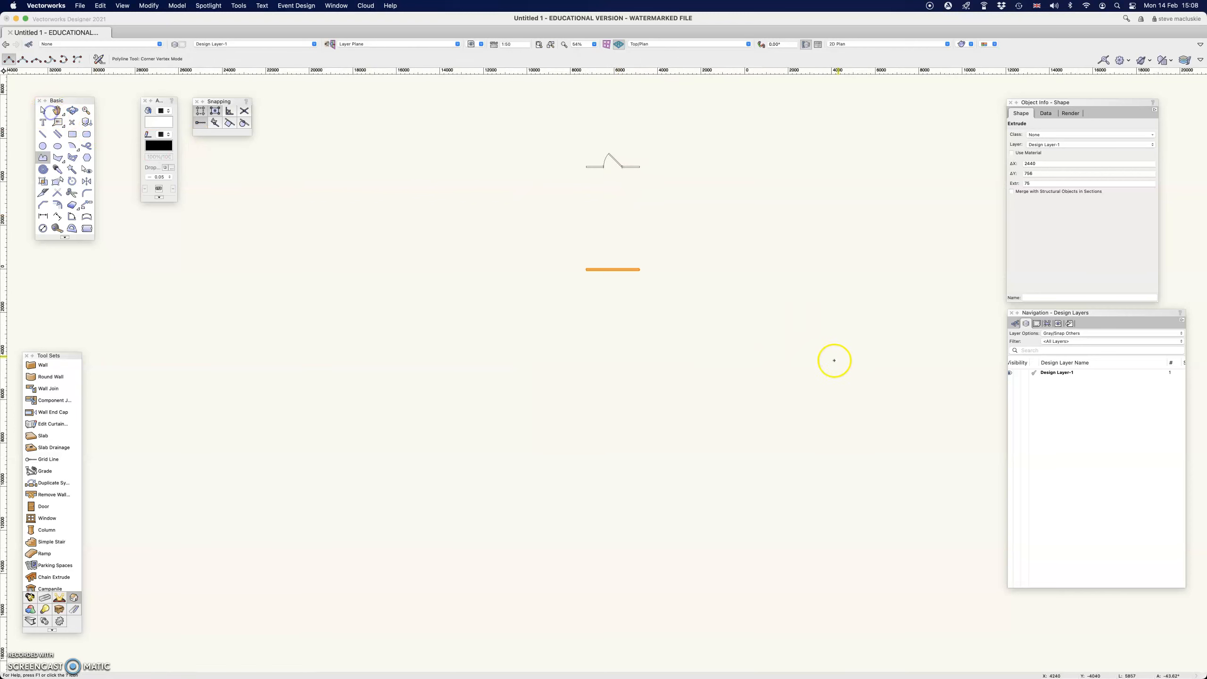
{"action": "left_click", "coordinate": [42, 111]}
{"action": "left_click_drag", "start_coordinate": [637, 163], "coordinate": [644, 233]}
{"action": "scroll", "coordinate": [640, 267], "scroll_direction": "up", "scroll_amount": 8}
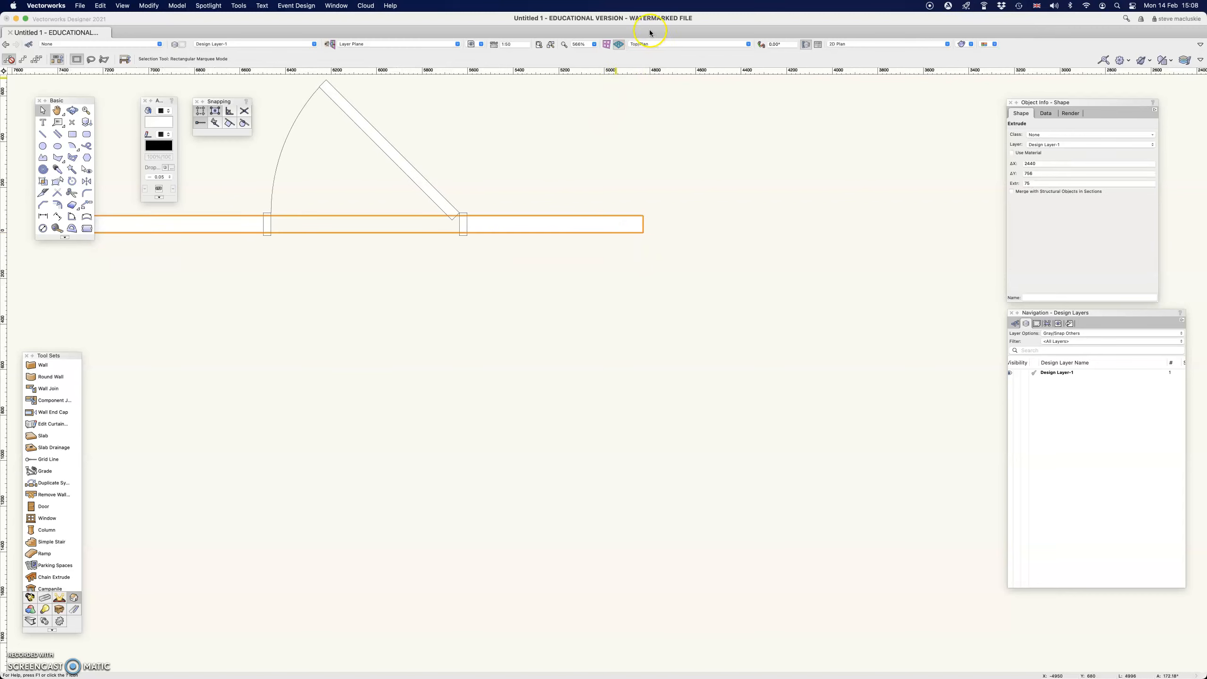
Subtract the extruded triangle from the wall in Front view with Subtract Solids, leaving a top that slopes down to the right.
{"action": "left_click", "coordinate": [660, 44]}
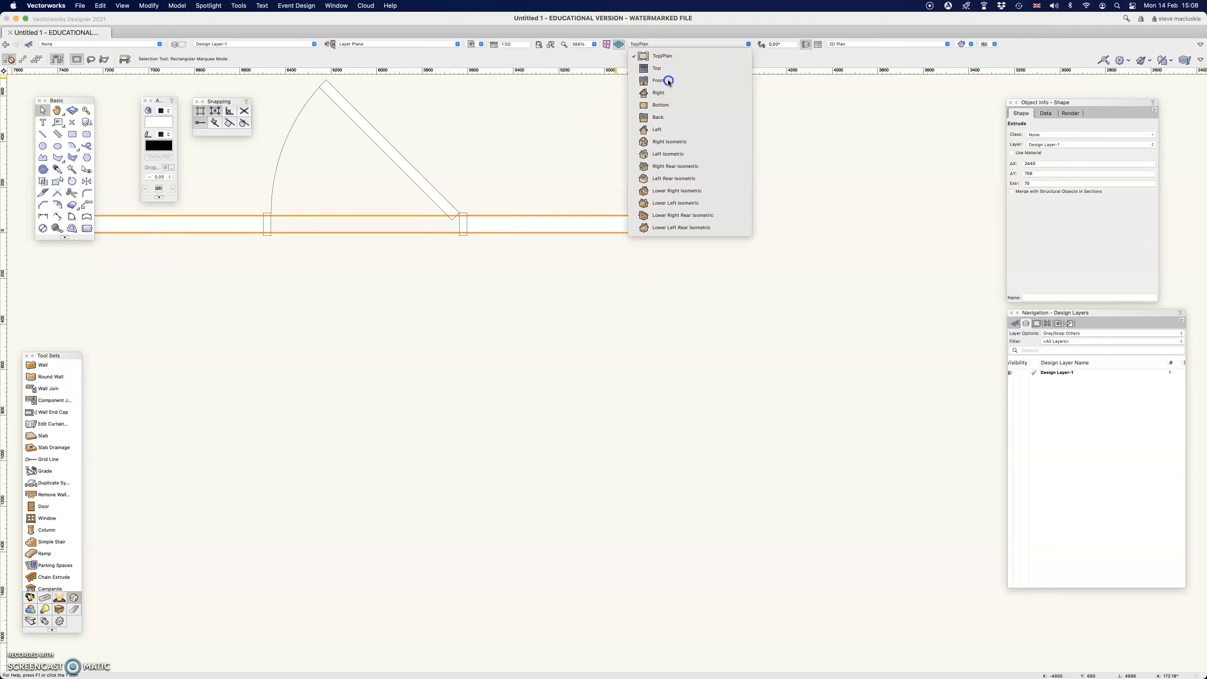
{"action": "scroll", "coordinate": [611, 192], "scroll_direction": "down", "scroll_amount": 3}
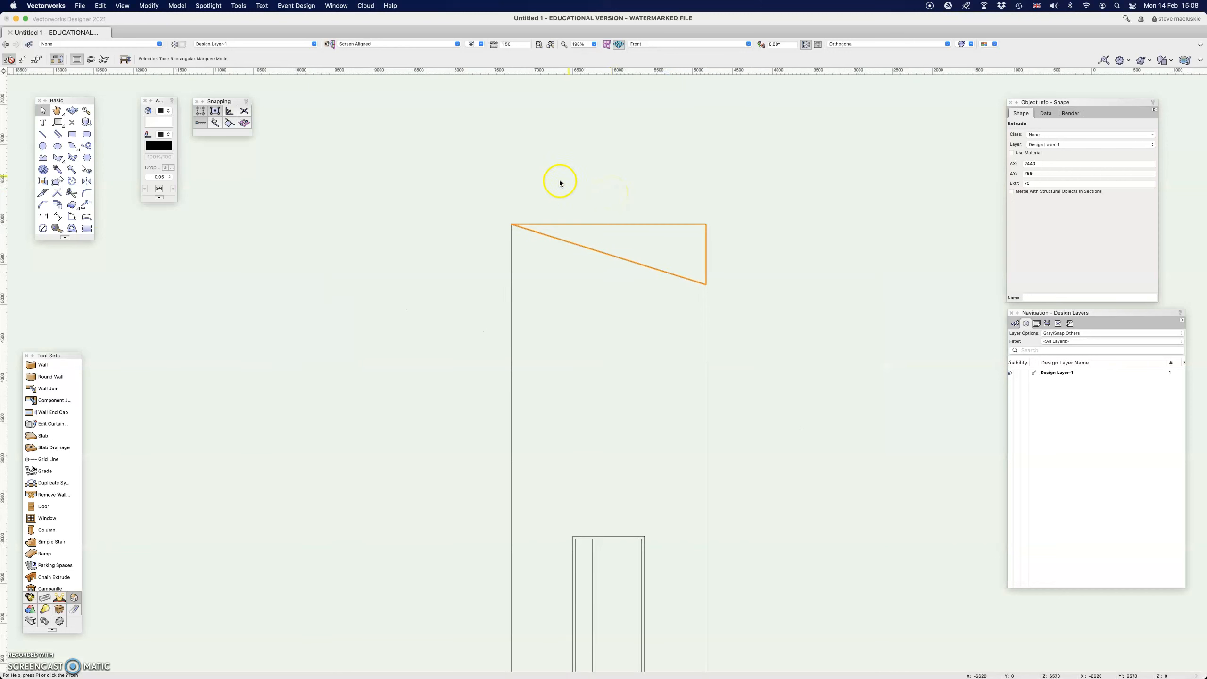
{"action": "left_click", "coordinate": [512, 263], "text": "shift"}
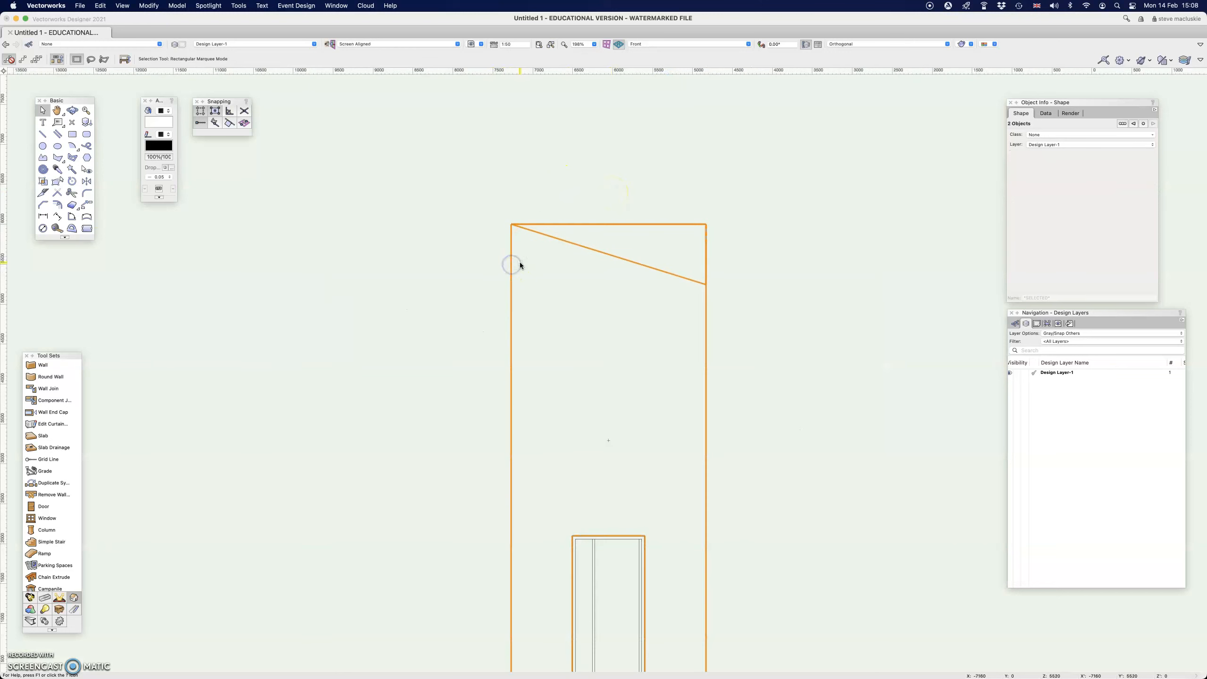
{"action": "left_click", "coordinate": [175, 6]}
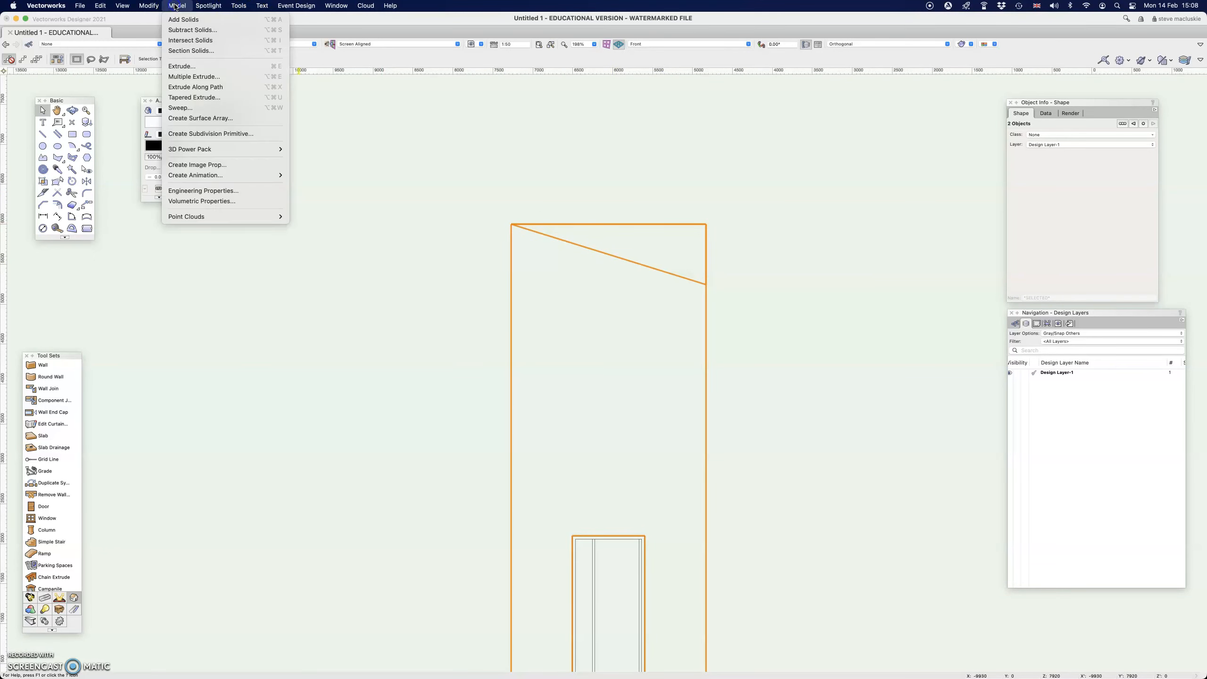
{"action": "left_click", "coordinate": [190, 30]}
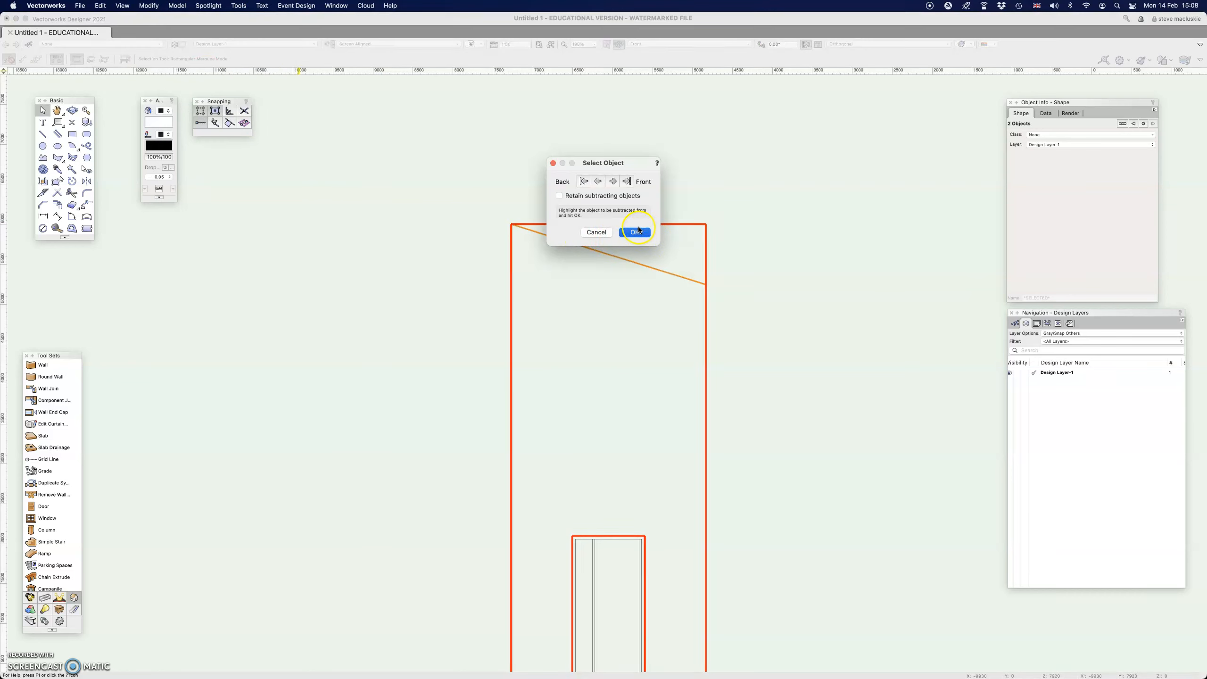
{"action": "left_click", "coordinate": [637, 231]}
{"action": "scroll", "coordinate": [769, 246], "scroll_direction": "down", "scroll_amount": 3}
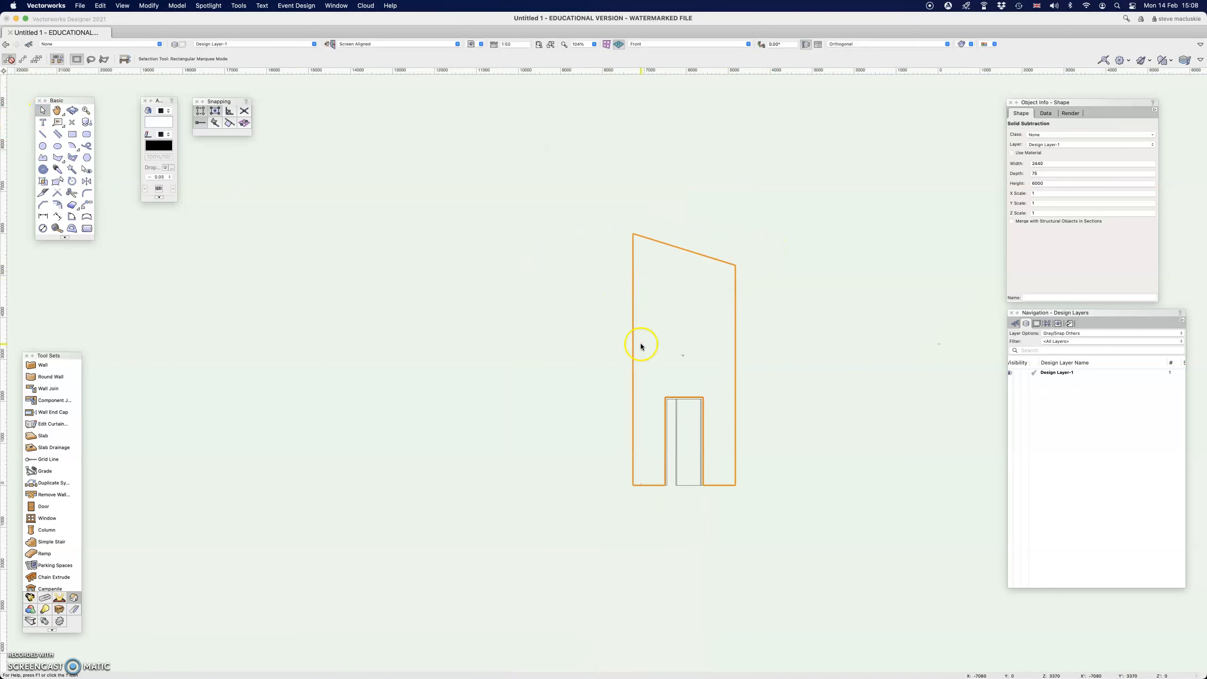
Examine the cut wall in a rotated 3D view by selecting the door and the wall, and try the Window tool near it.
{"action": "left_click", "coordinate": [68, 115]}
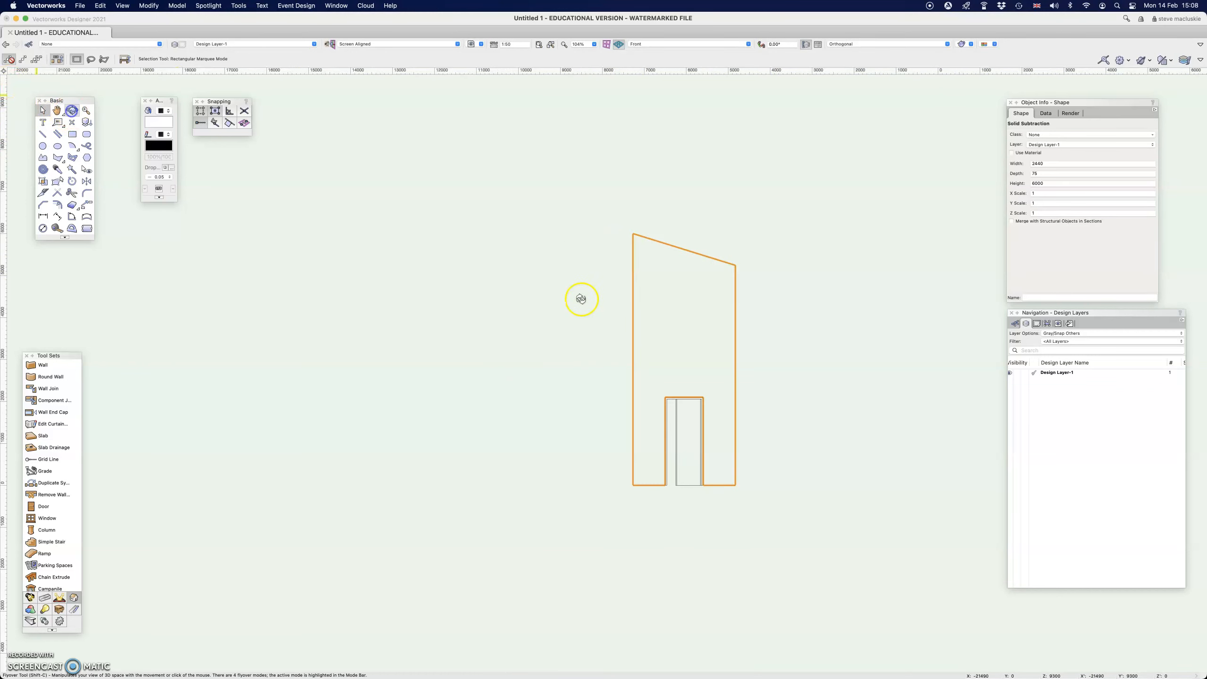
{"action": "left_click_drag", "start_coordinate": [668, 307], "coordinate": [642, 346]}
{"action": "left_click", "coordinate": [43, 110]}
{"action": "left_click", "coordinate": [684, 425]}
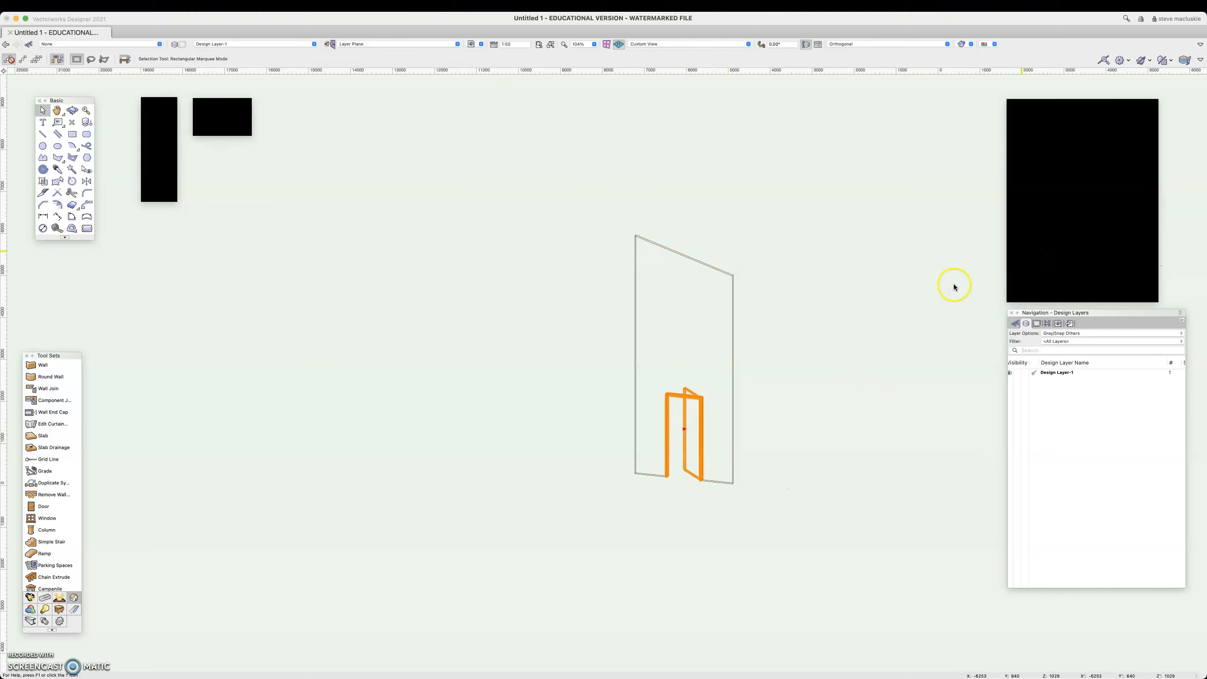
{"action": "left_click", "coordinate": [733, 316]}
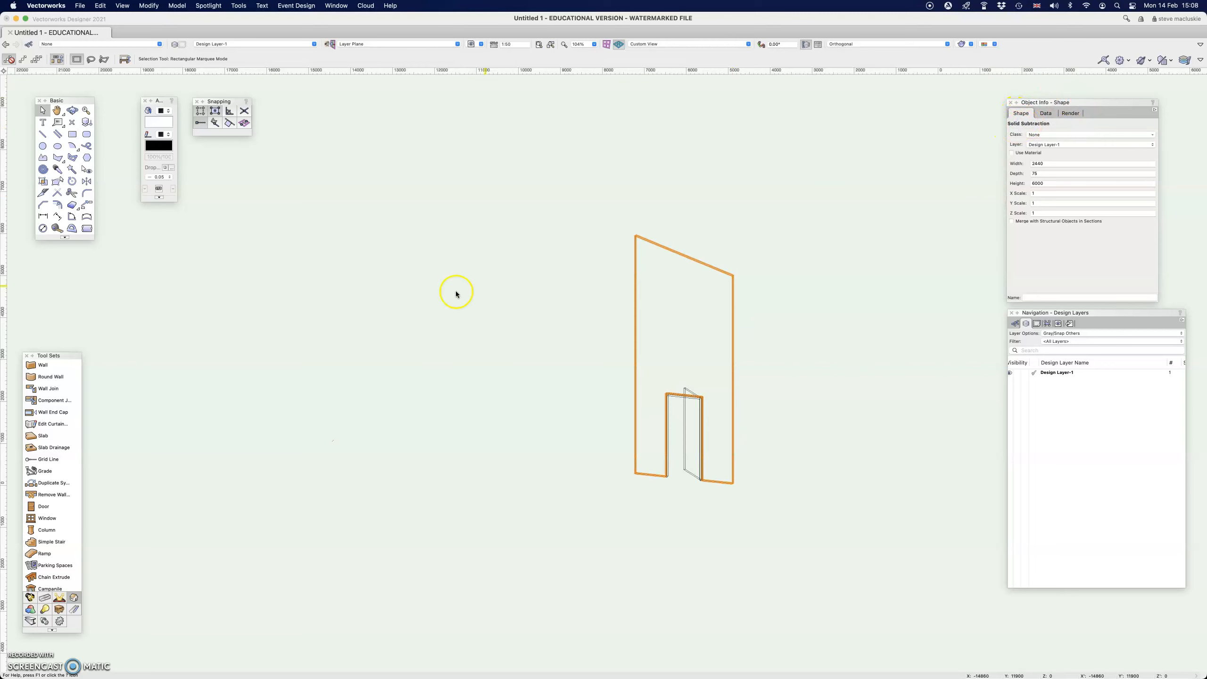
{"action": "left_click", "coordinate": [44, 518]}
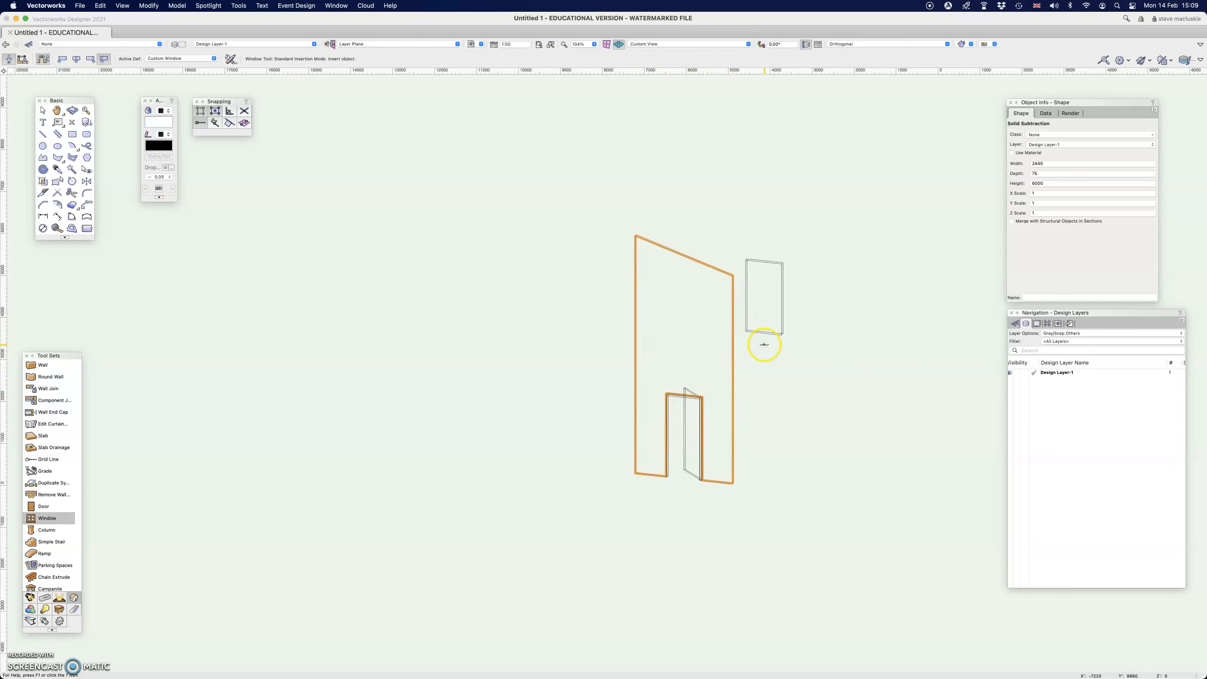
{"action": "left_click", "coordinate": [44, 111]}
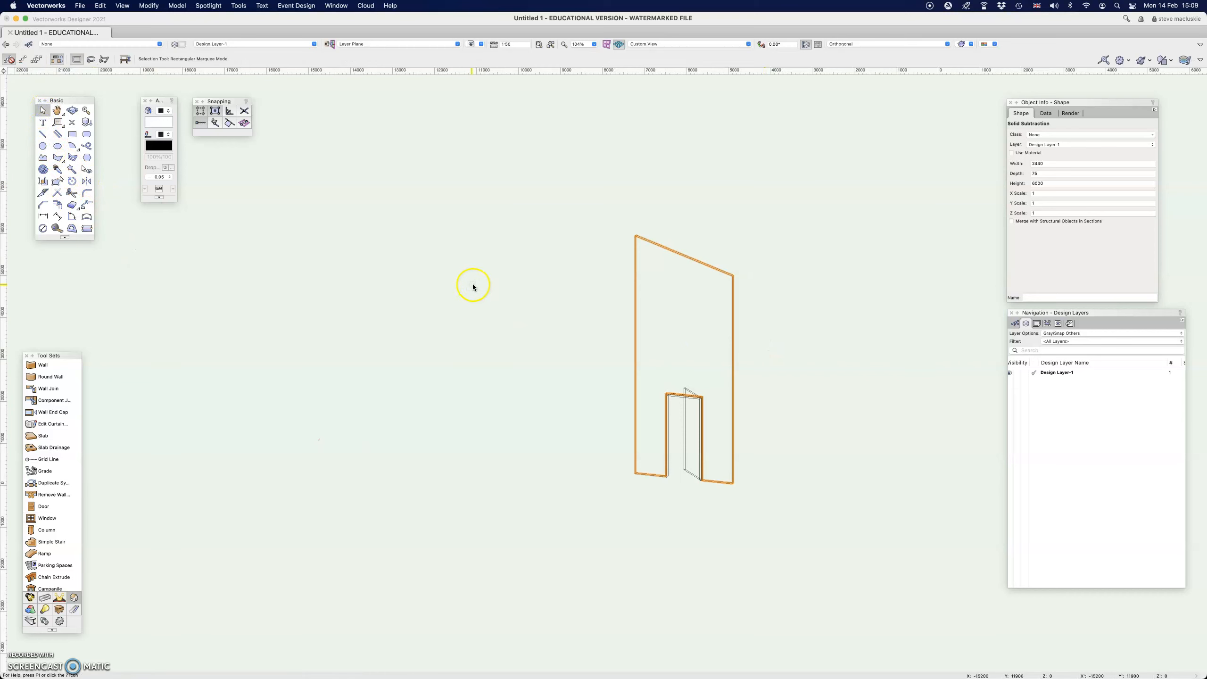
Undo the solid subtraction in Front view and delete the extruded triangle at the top of the wall.
{"action": "key", "text": "super+z"}
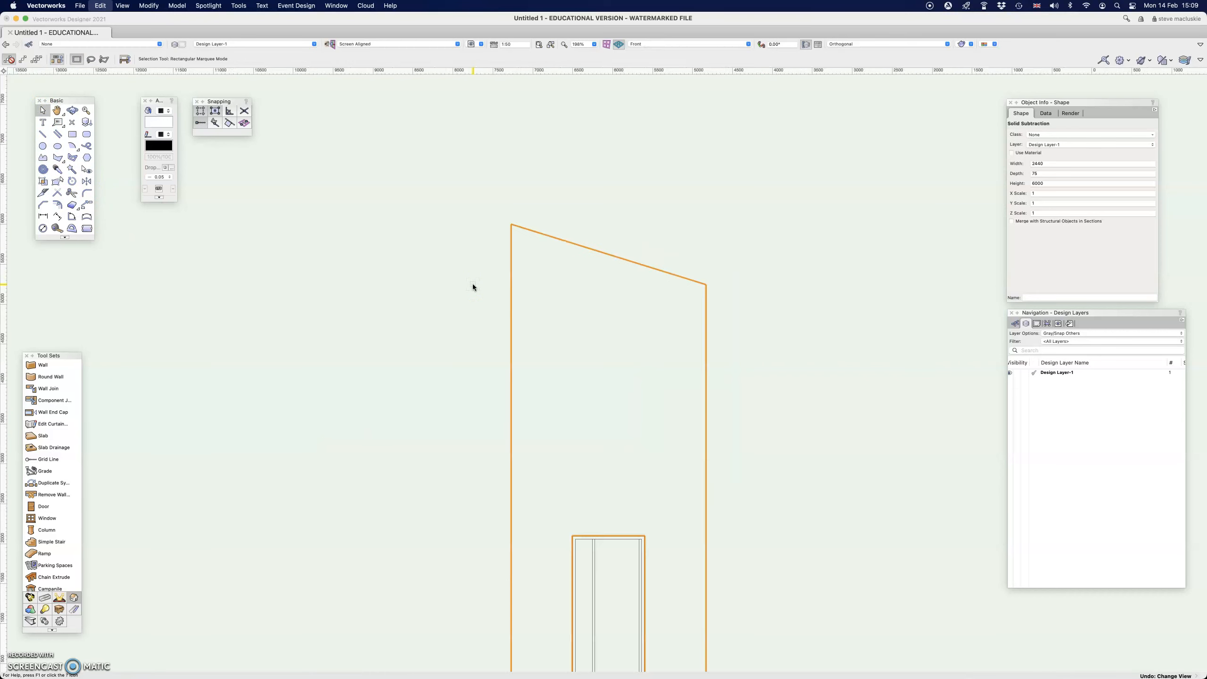
{"action": "left_click", "coordinate": [427, 256]}
{"action": "left_click", "coordinate": [603, 223]}
{"action": "key", "text": "Delete"}
Draw a closed zigzag polyline about 2440 wide and 703 high across the wall's top, with its peaks touching the top edge.
{"action": "scroll", "coordinate": [602, 222], "scroll_direction": "up", "scroll_amount": 4}
{"action": "scroll", "coordinate": [583, 246], "scroll_direction": "down", "scroll_amount": 5}
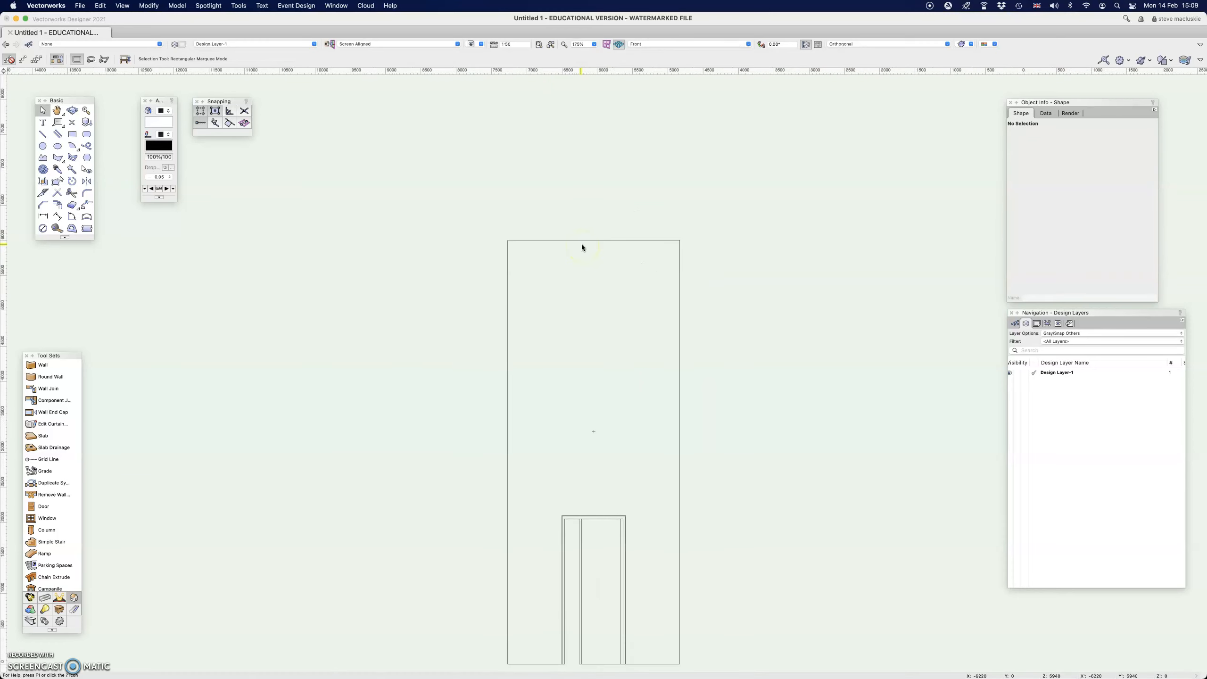
{"action": "key", "text": "space"}
{"action": "left_click_drag", "start_coordinate": [415, 284], "coordinate": [390, 232]}
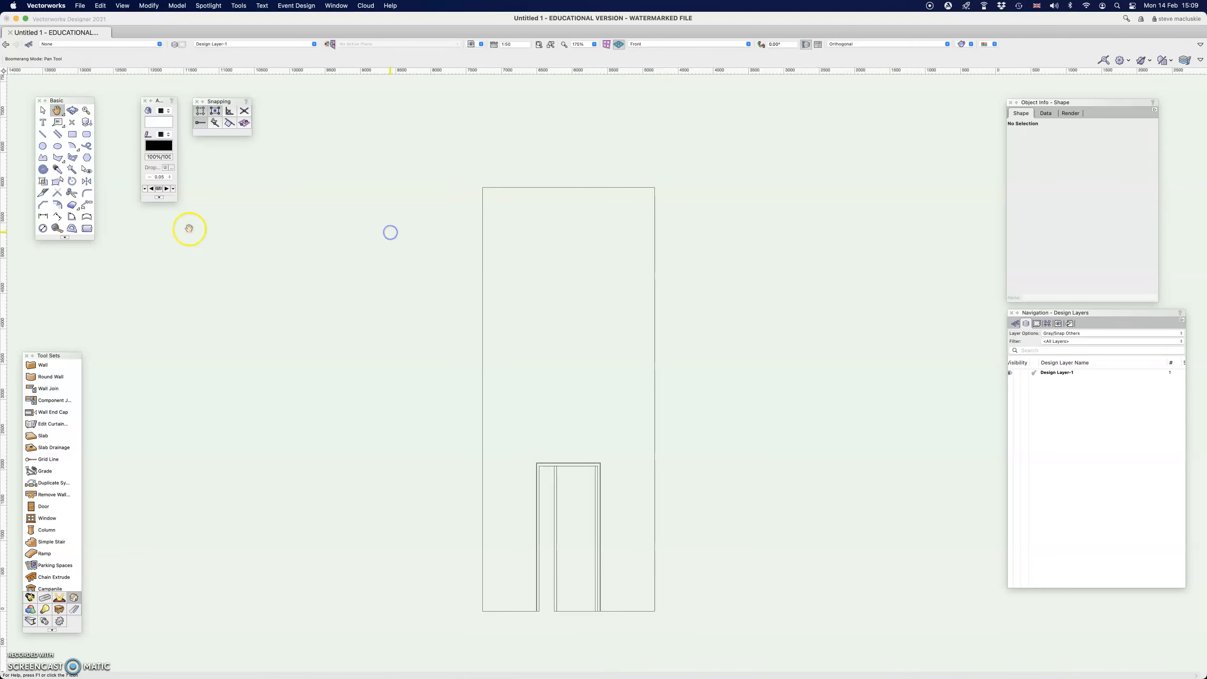
{"action": "left_click", "coordinate": [43, 158]}
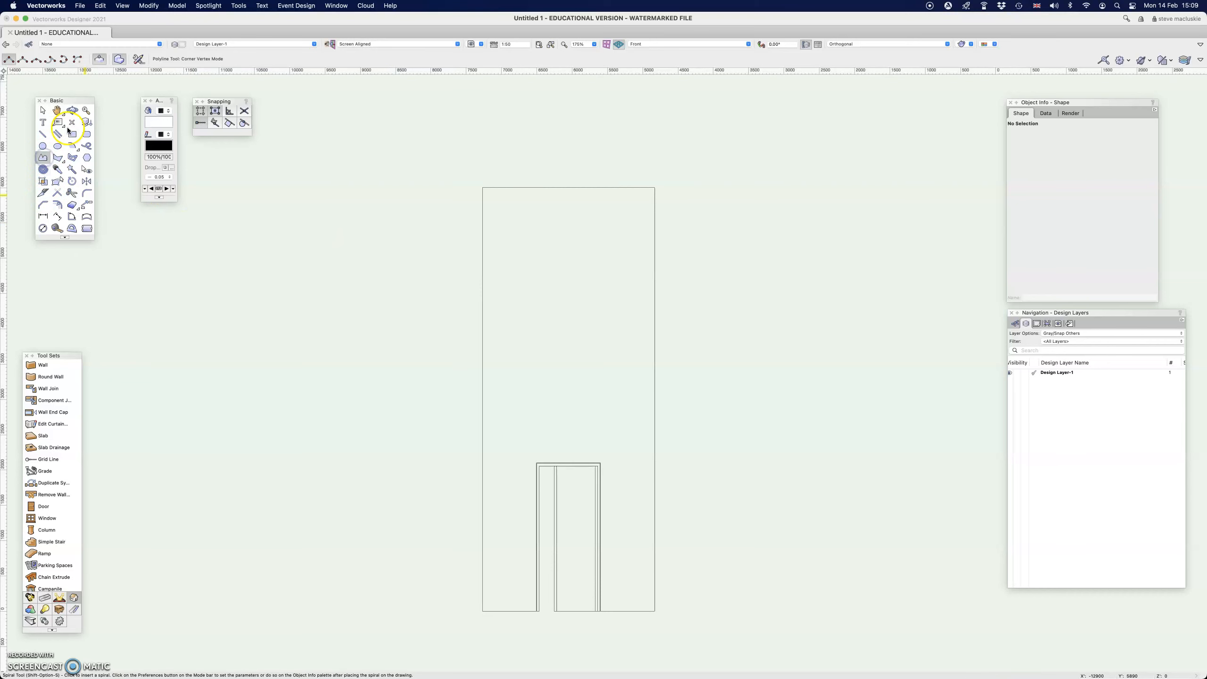
{"action": "left_click", "coordinate": [483, 236]}
{"action": "left_click", "coordinate": [522, 188]}
{"action": "left_click", "coordinate": [559, 219]}
{"action": "left_click", "coordinate": [601, 188]}
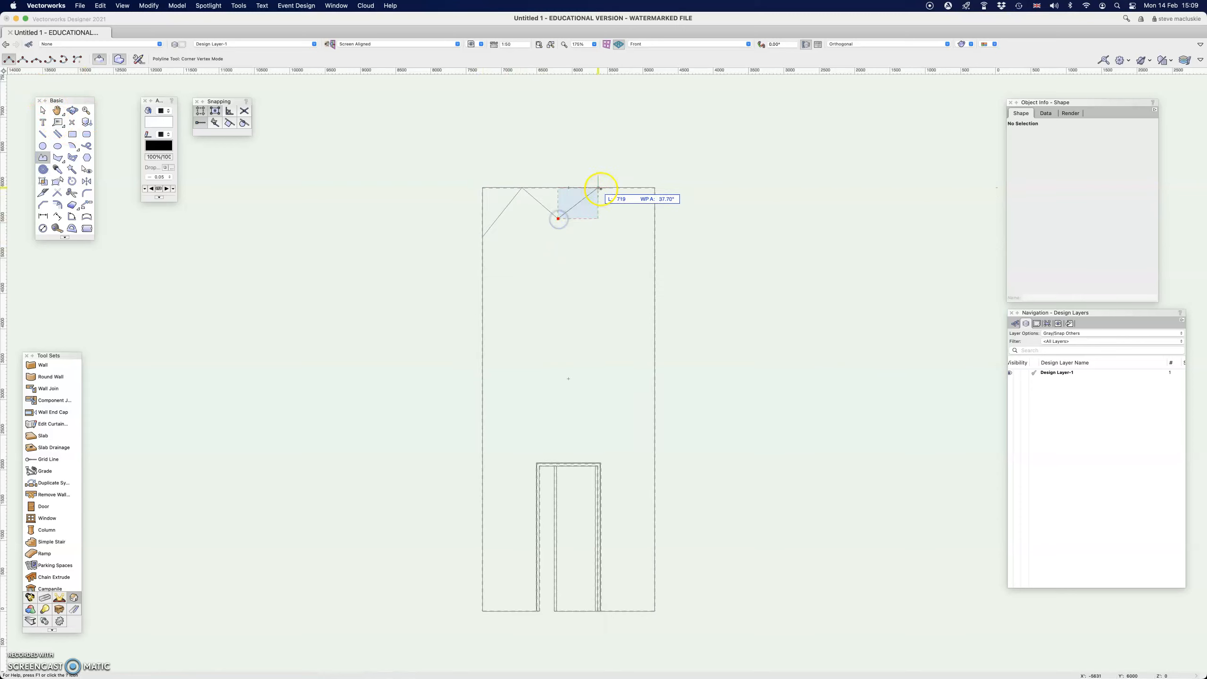
{"action": "left_click", "coordinate": [627, 220]}
{"action": "left_click", "coordinate": [655, 188]}
{"action": "left_click", "coordinate": [655, 237]}
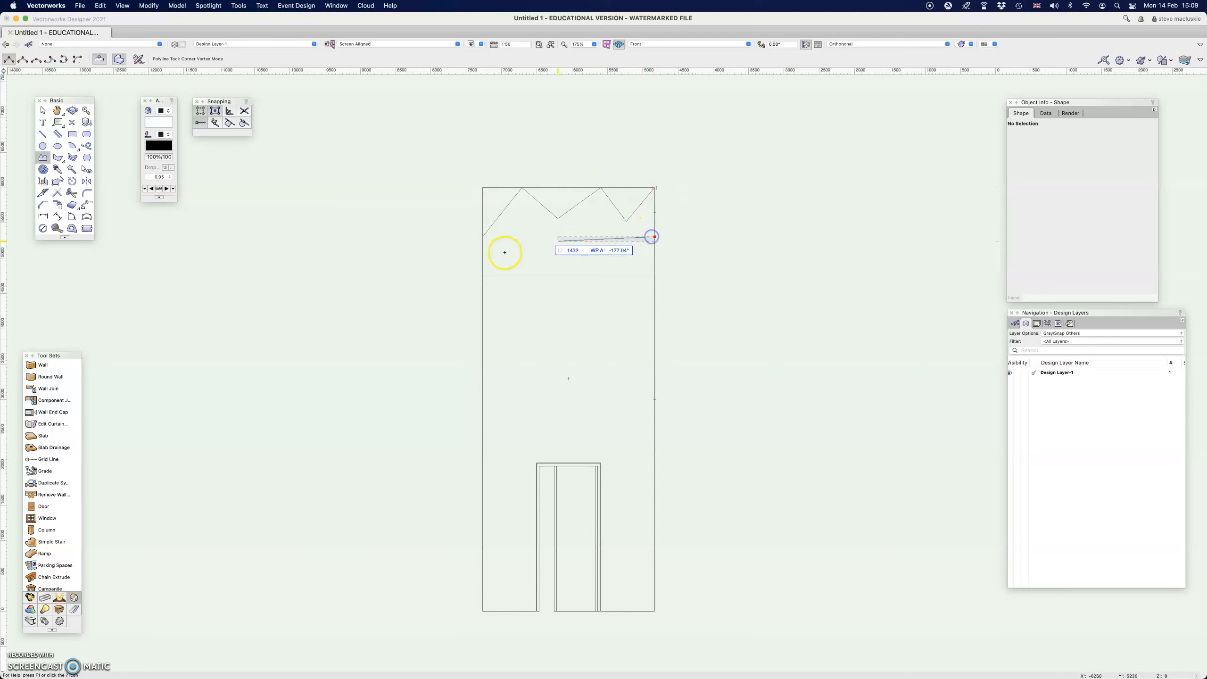
{"action": "left_click", "coordinate": [483, 238]}
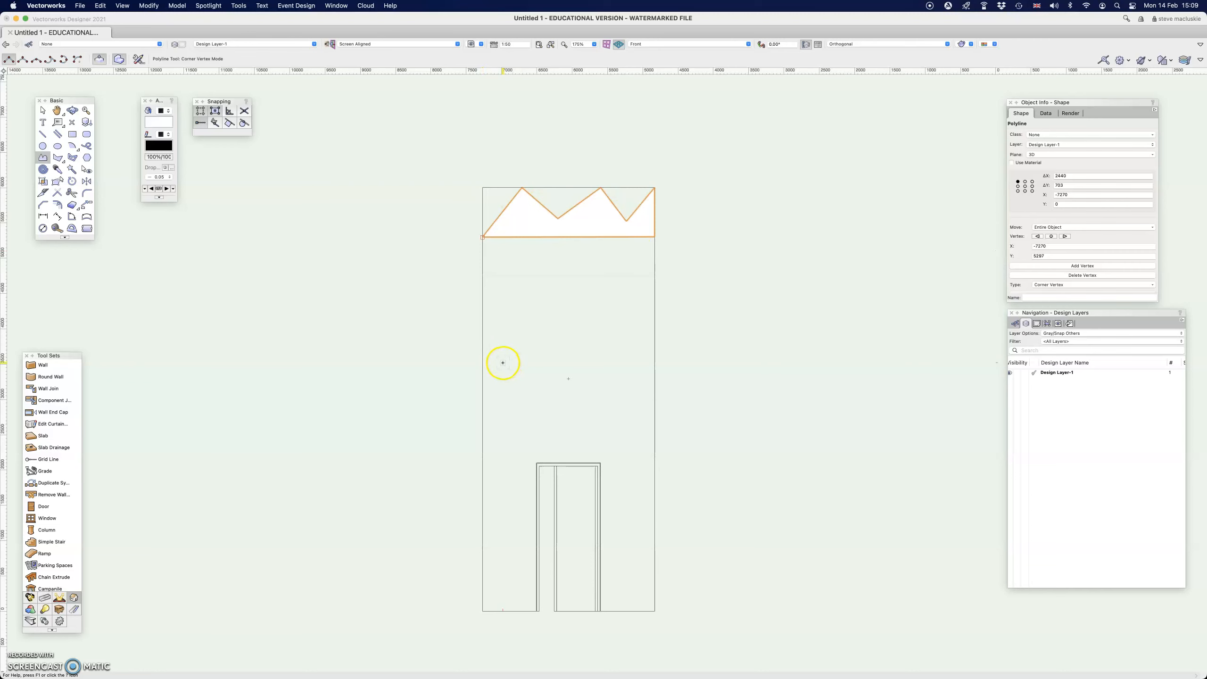
Extrude the zigzag polyline 75 and move it in Top/Plan view so that it lines up with the wall's thickness and ends.
{"action": "key", "text": "super+e"}
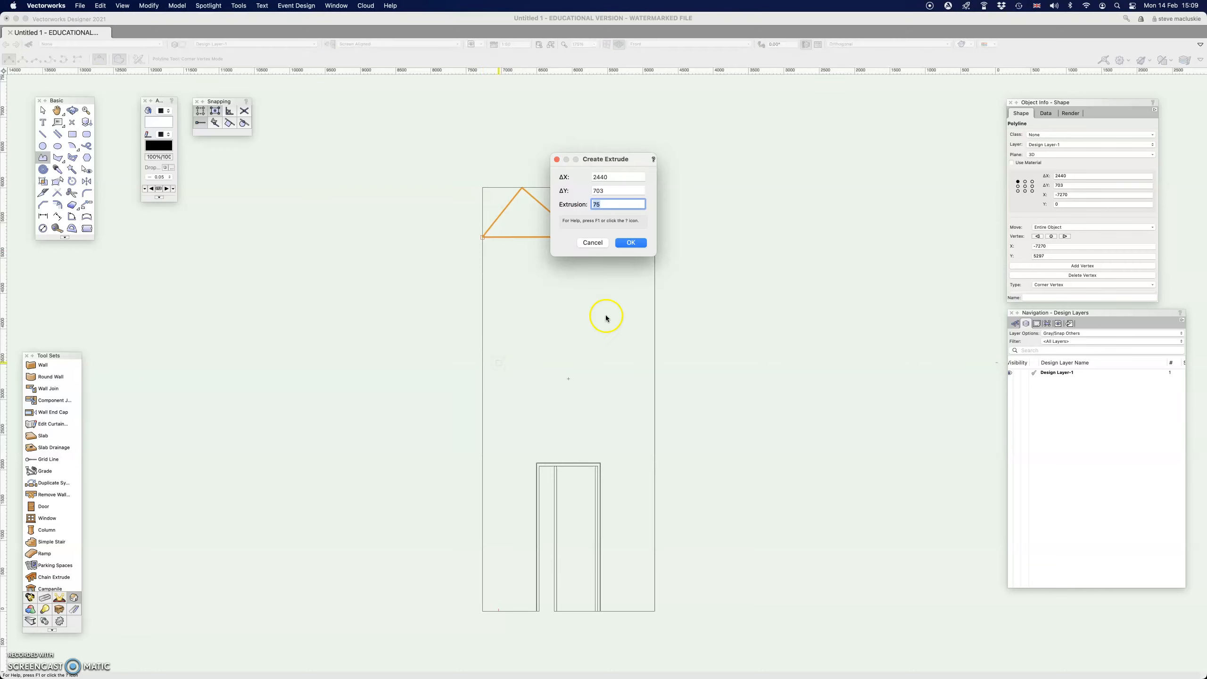
{"action": "left_click", "coordinate": [631, 242]}
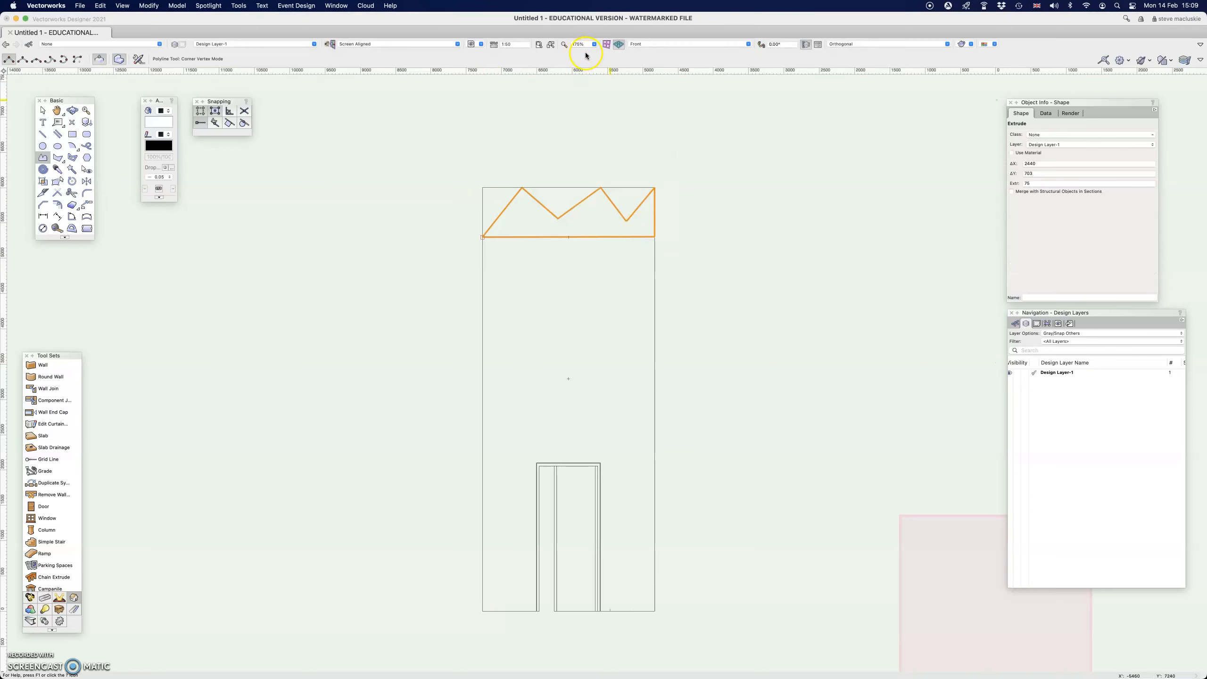
{"action": "left_click", "coordinate": [654, 45]}
{"action": "left_click", "coordinate": [660, 55]}
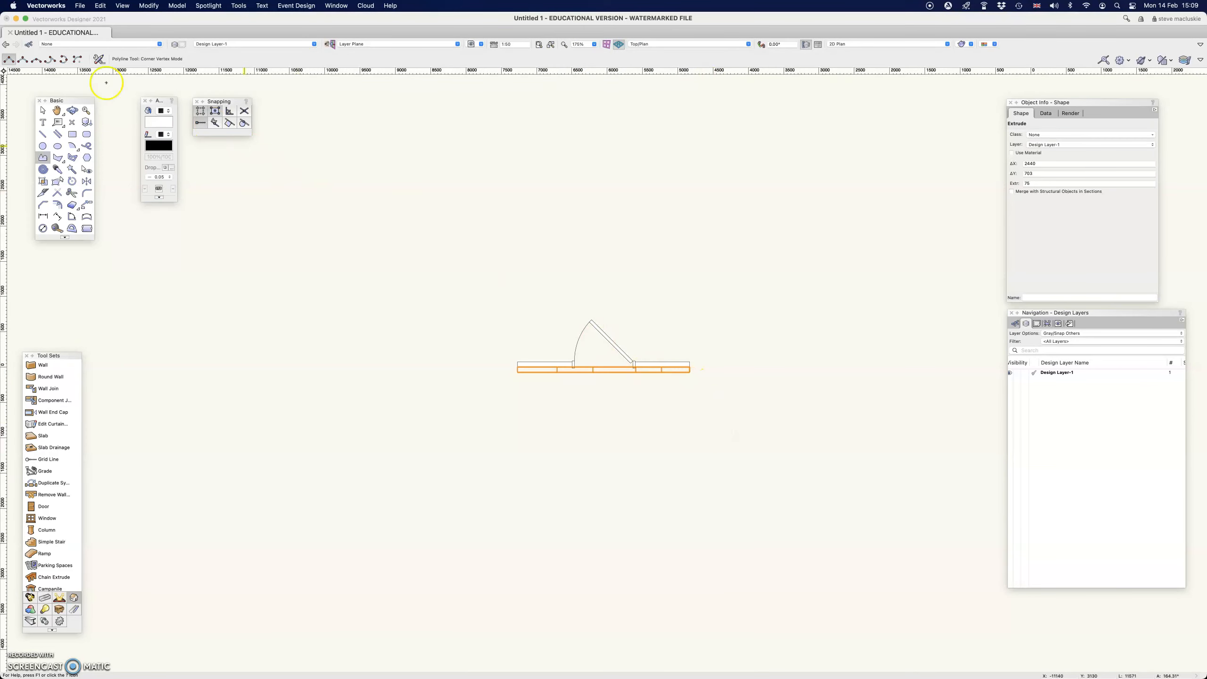
{"action": "key", "text": "x"}
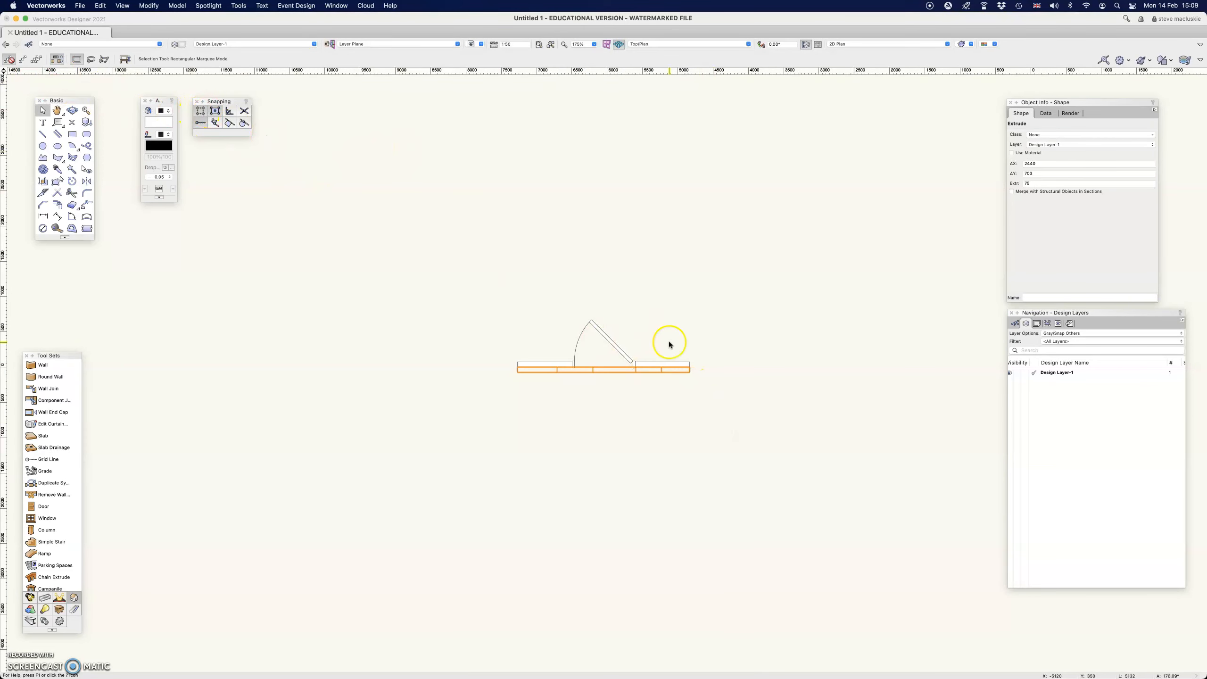
{"action": "scroll", "coordinate": [691, 375], "scroll_direction": "up", "scroll_amount": 3}
{"action": "scroll", "coordinate": [692, 375], "scroll_direction": "up", "scroll_amount": 1}
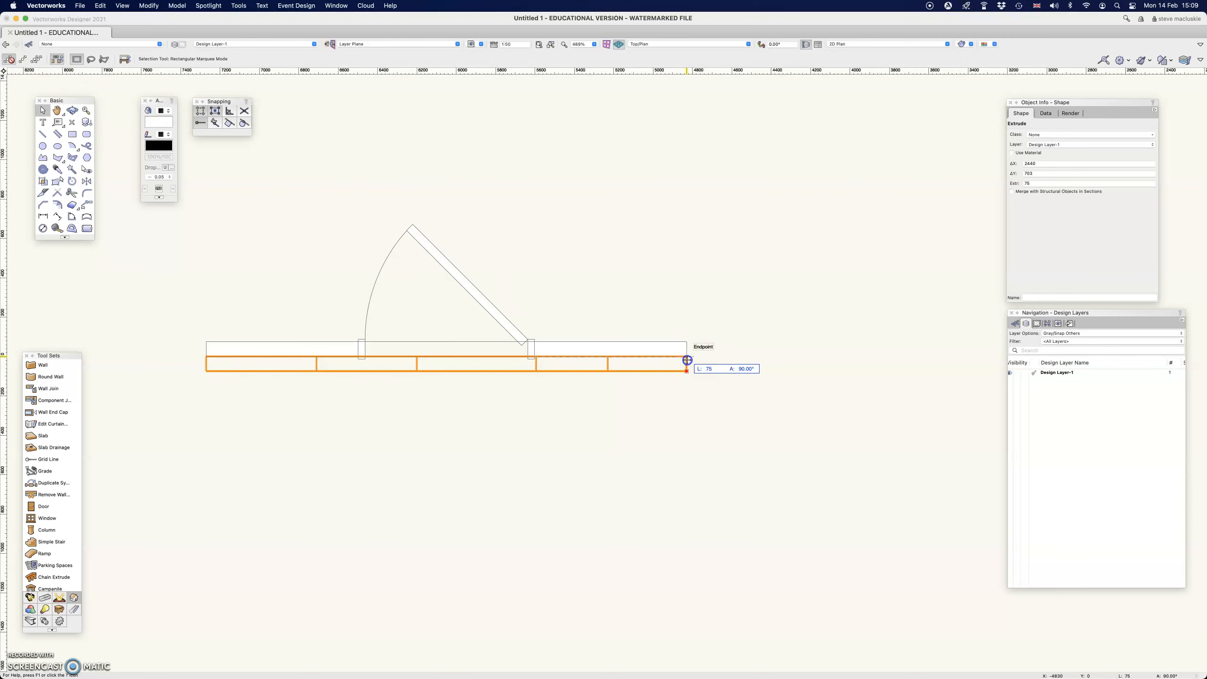
{"action": "scroll", "coordinate": [696, 377], "scroll_direction": "down", "scroll_amount": 3}
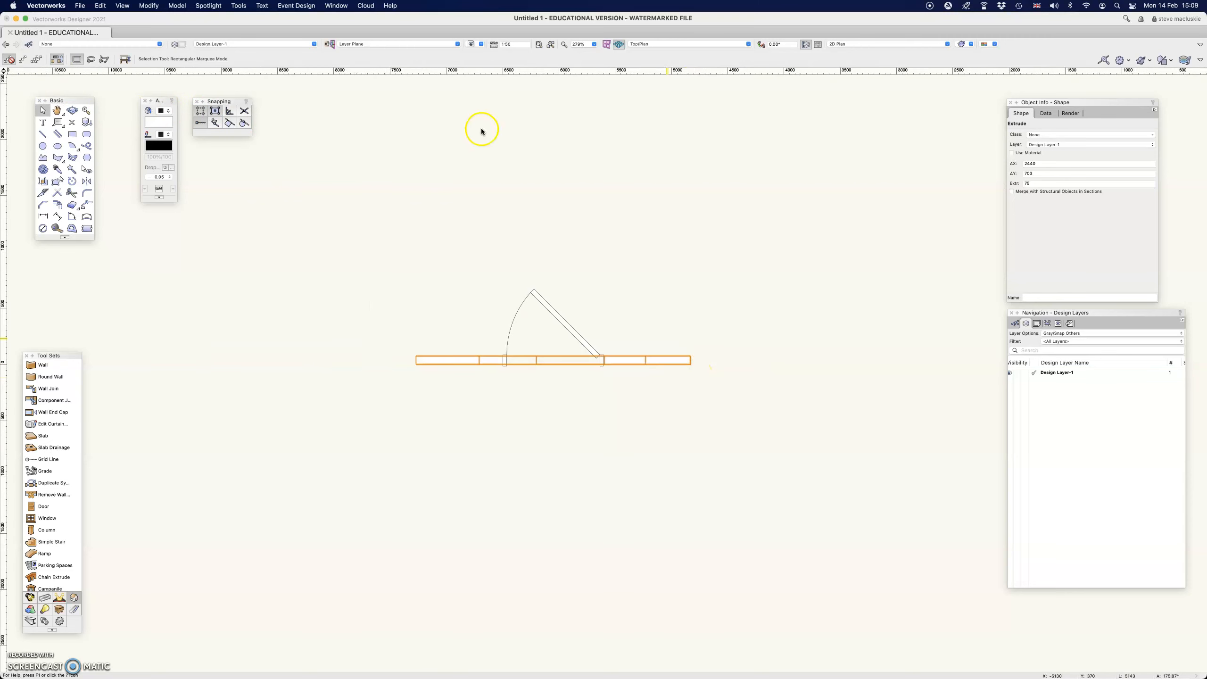
Show the model in Right Isometric view and change to the Architect workspace.
{"action": "left_click", "coordinate": [674, 46]}
{"action": "left_click", "coordinate": [687, 140]}
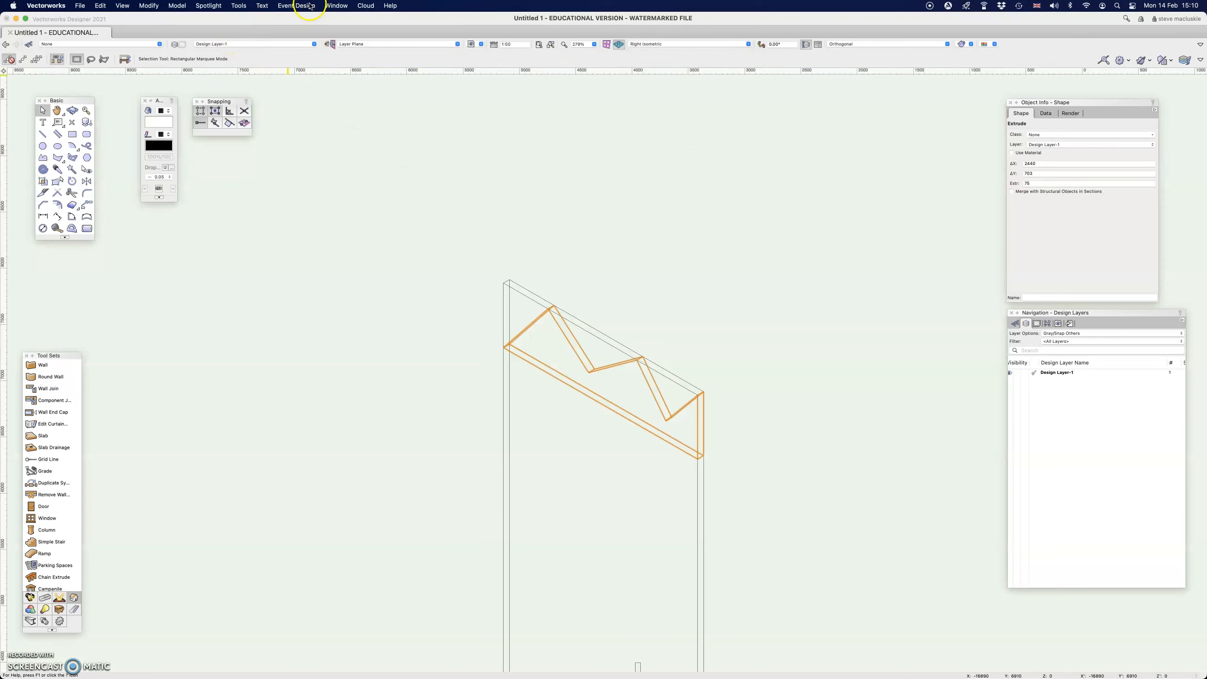
{"action": "left_click", "coordinate": [239, 6]}
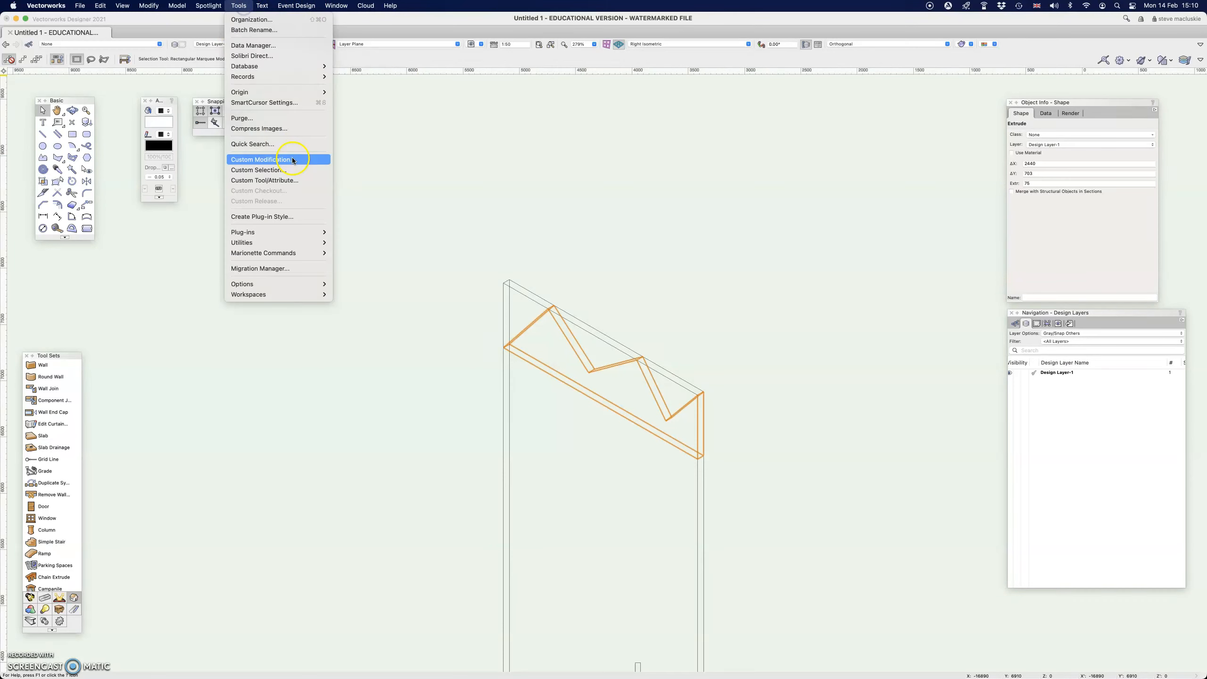
{"action": "mouse_move", "coordinate": [266, 295]}
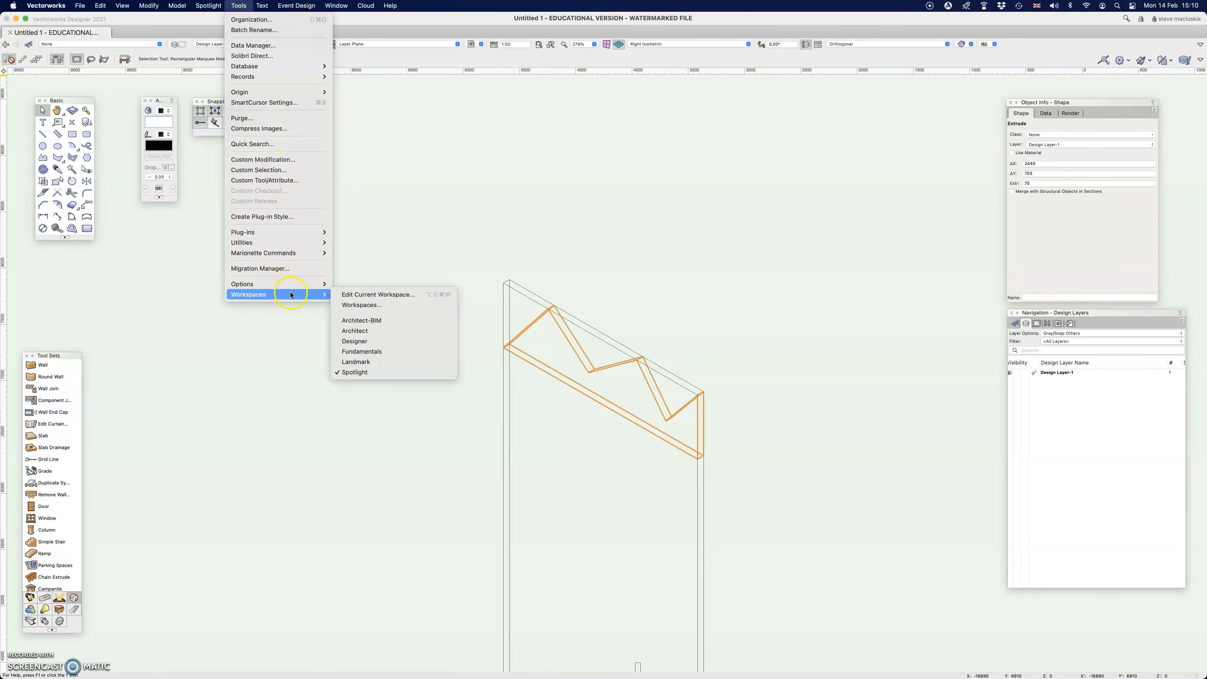
{"action": "left_click", "coordinate": [372, 331]}
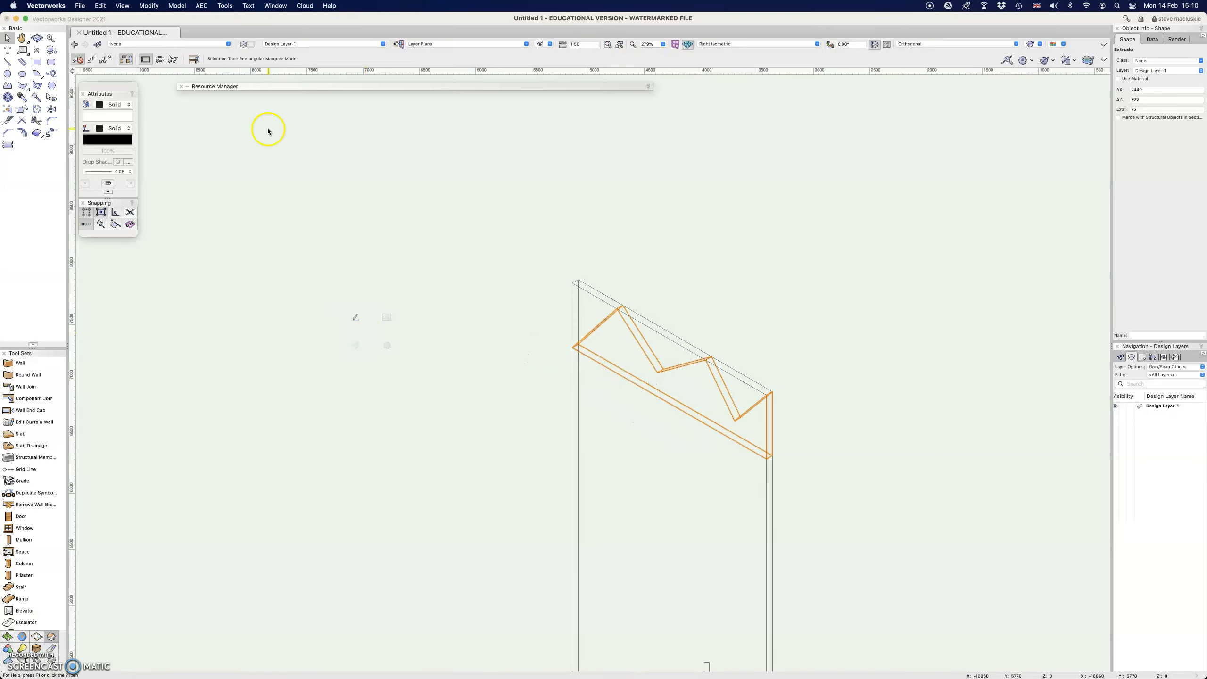
{"action": "left_click", "coordinate": [203, 5]}
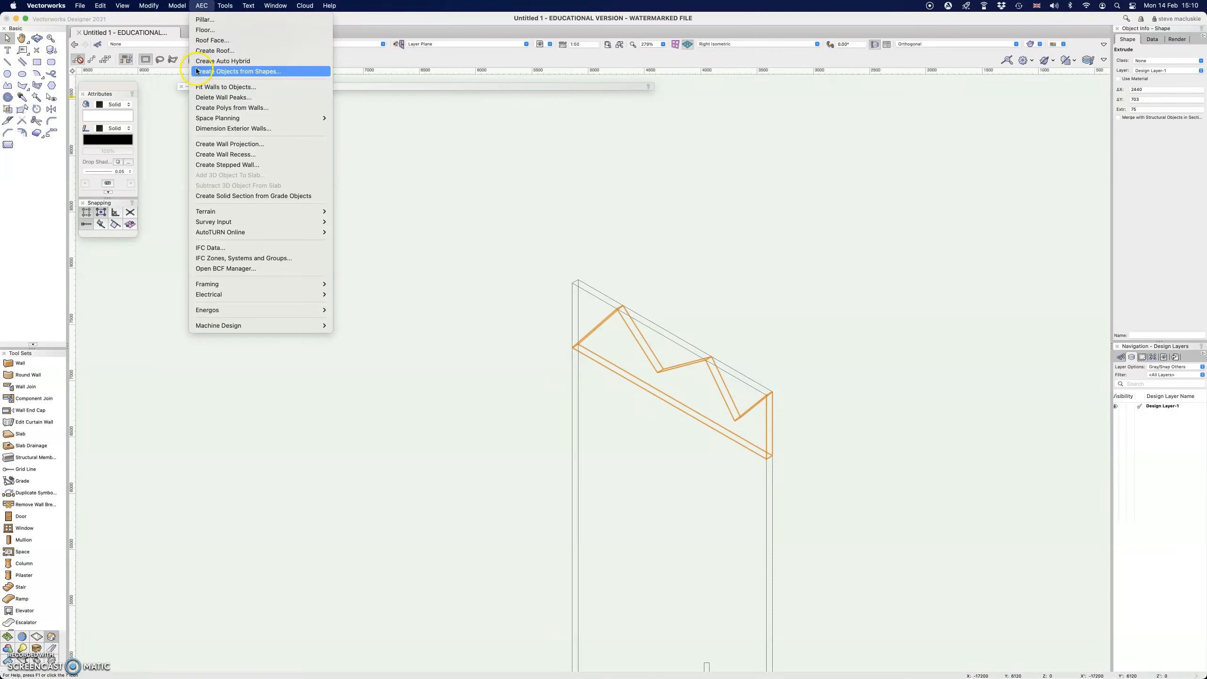
{"action": "left_click", "coordinate": [223, 88]}
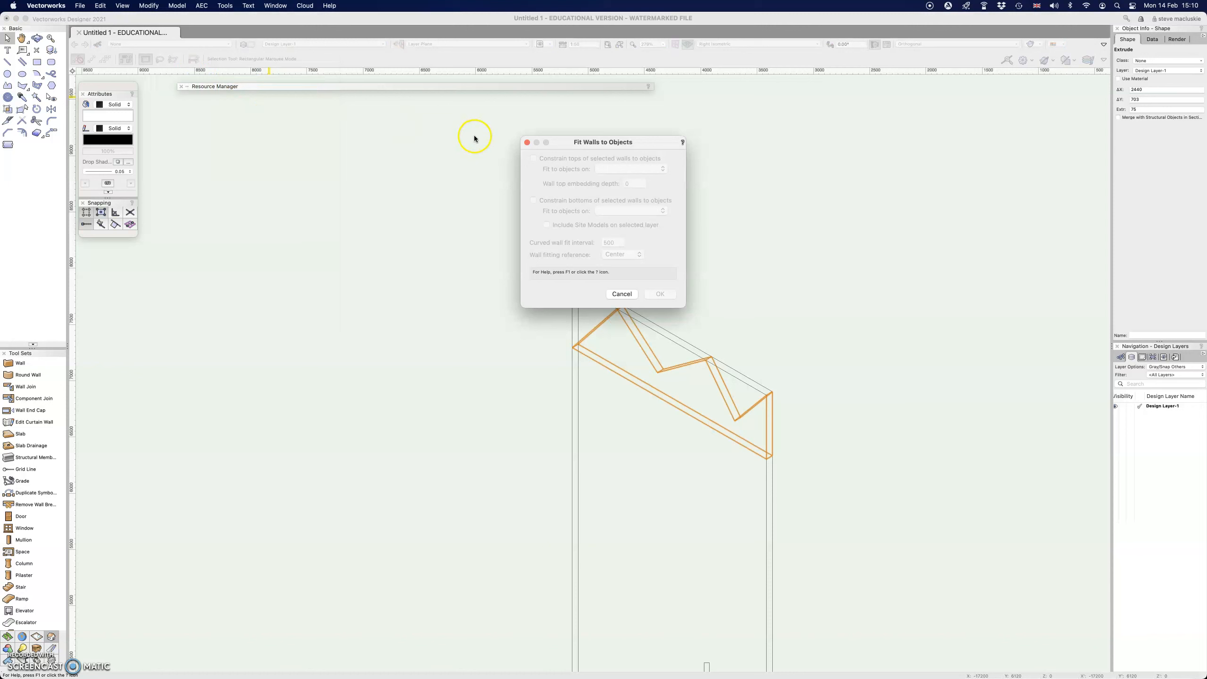
{"action": "left_click", "coordinate": [626, 294]}
Fit the wall to the zigzag extrusion with Fit Walls to Objects, constraining the wall's top to objects on Design Layer-1.
{"action": "left_click", "coordinate": [601, 299]}
{"action": "left_click", "coordinate": [202, 5]}
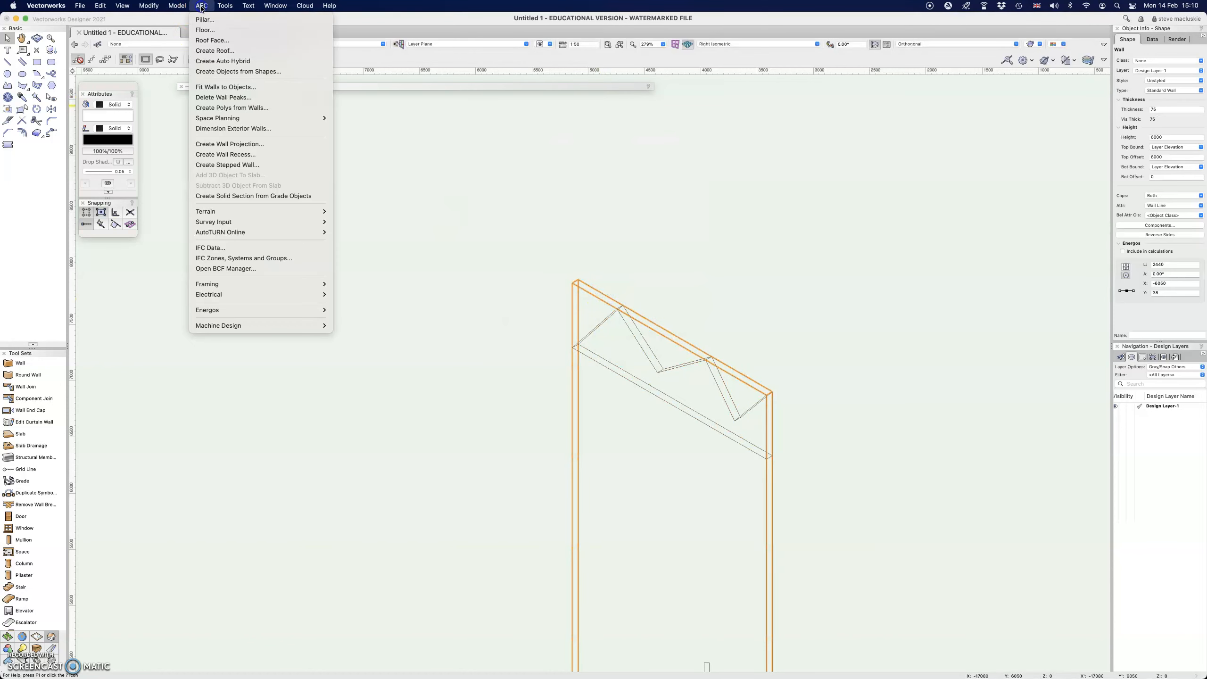
{"action": "left_click", "coordinate": [226, 87]}
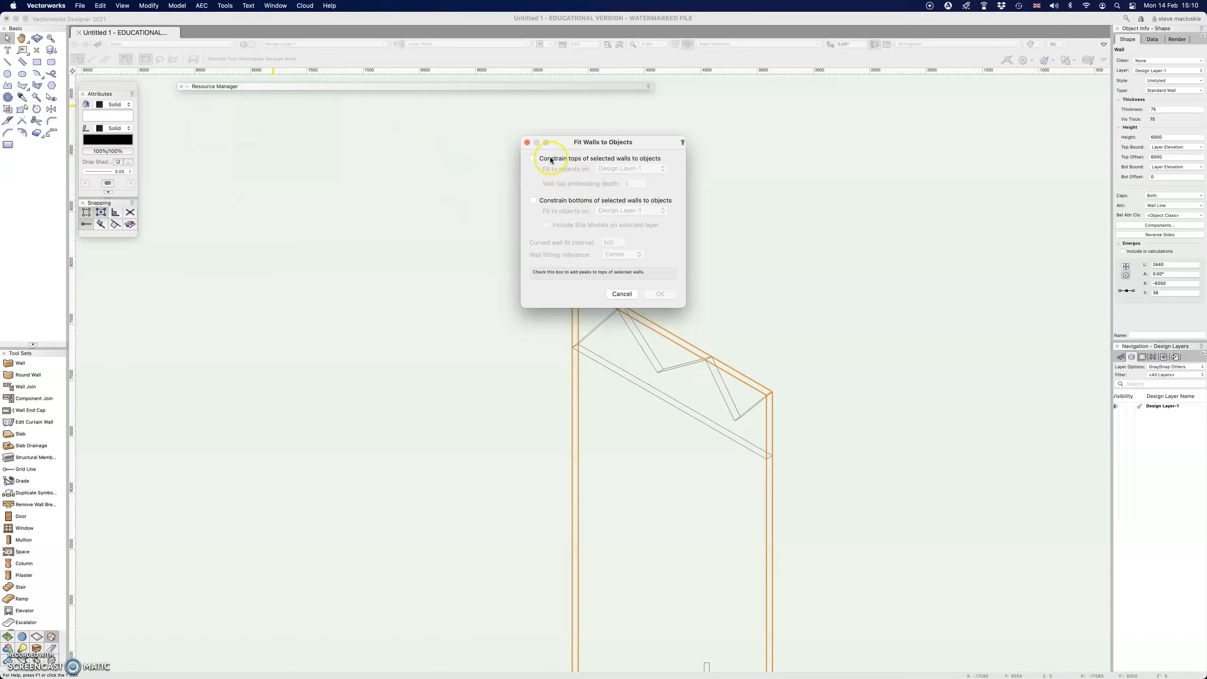
{"action": "left_click", "coordinate": [534, 158]}
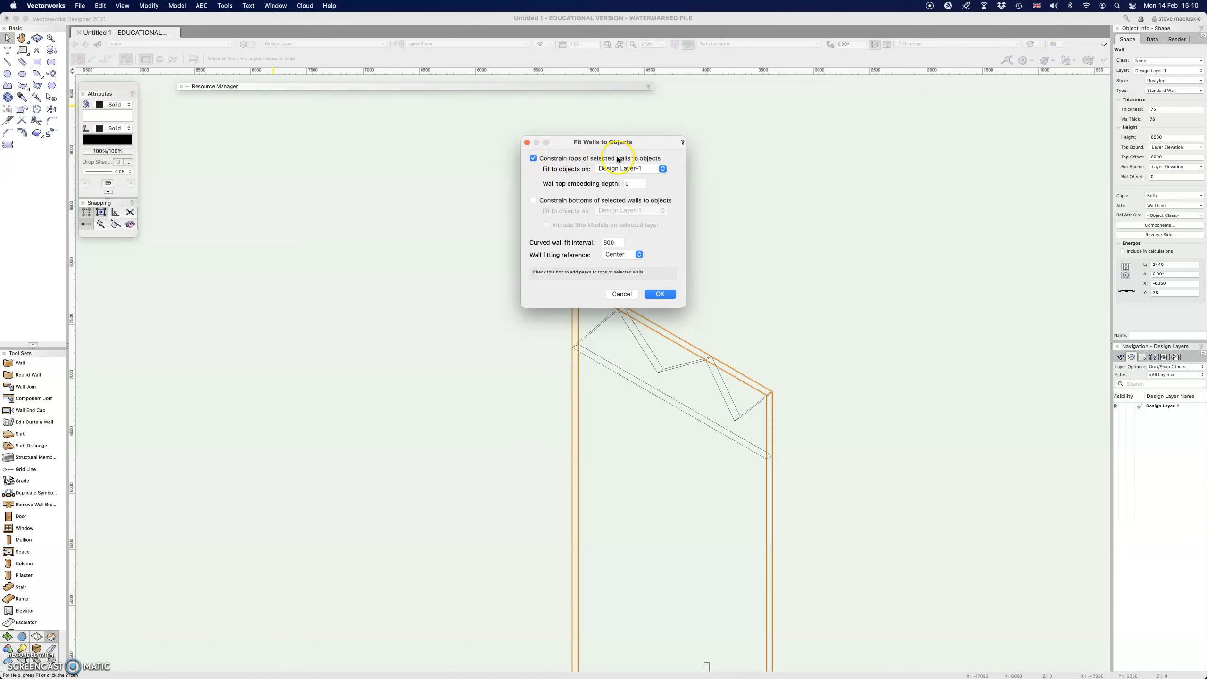
{"action": "left_click", "coordinate": [665, 297]}
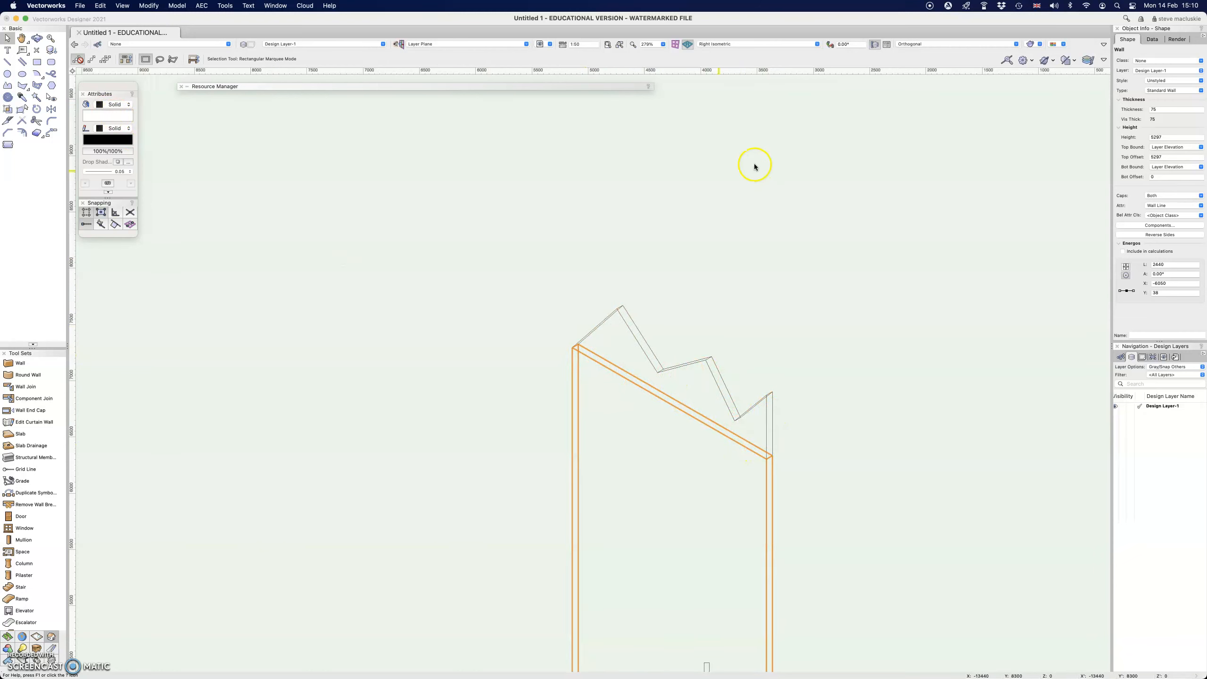
Change the isometric view from wireframe to a shaded rendering and examine the whole wall with its zigzag top.
{"action": "left_click", "coordinate": [1040, 45]}
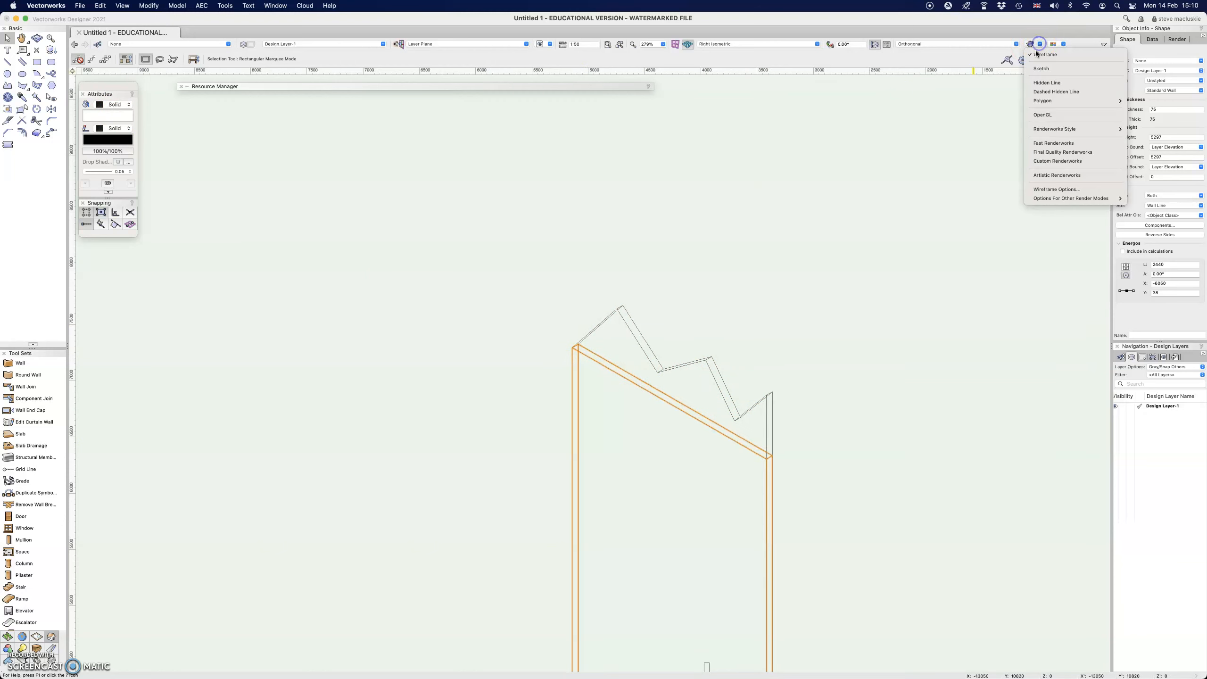
{"action": "left_click", "coordinate": [728, 283]}
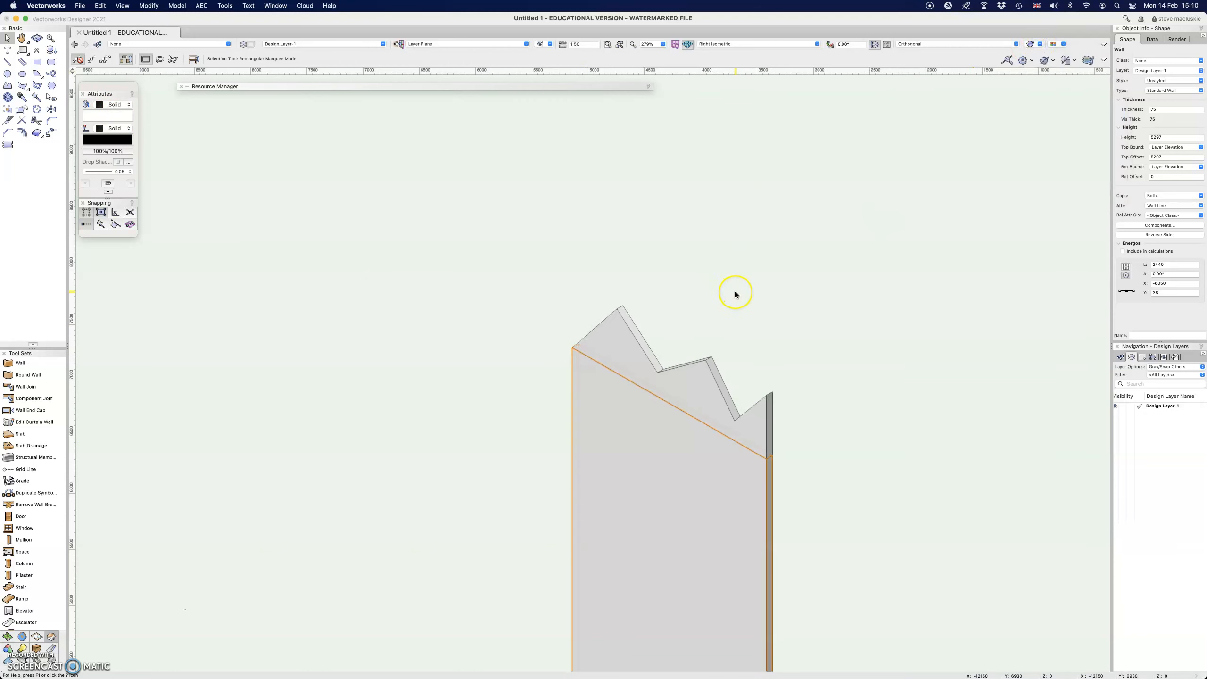
{"action": "scroll", "coordinate": [728, 283], "scroll_direction": "down", "scroll_amount": 3}
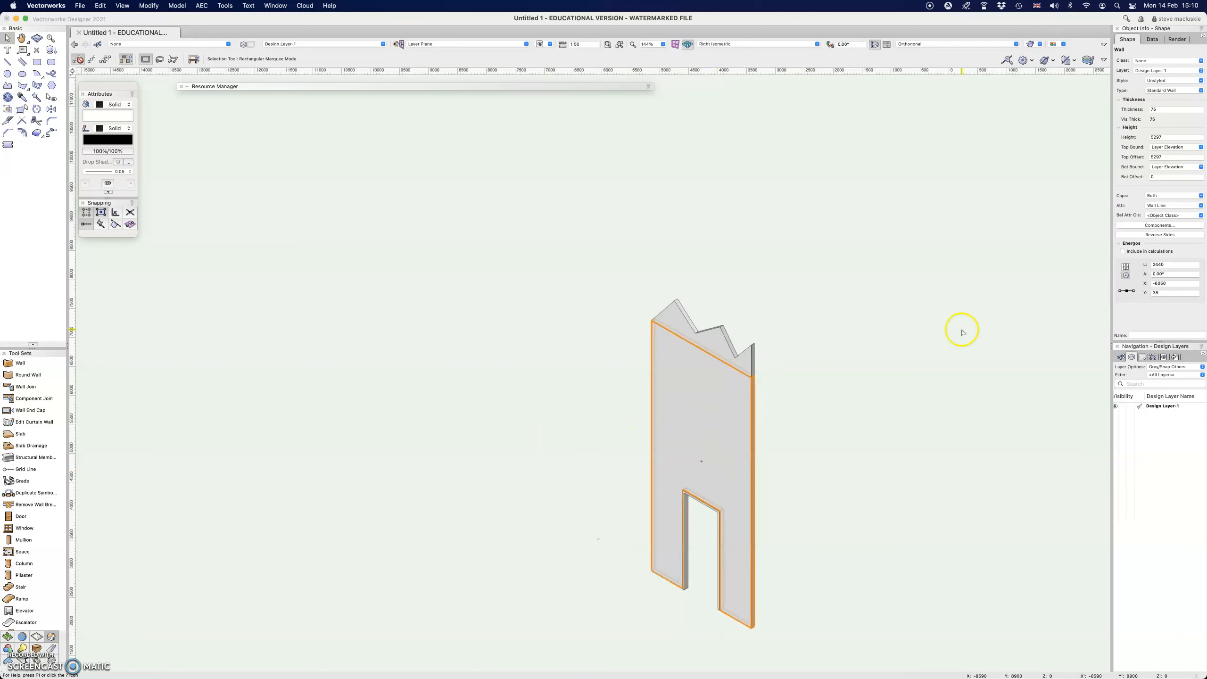
{"action": "scroll", "coordinate": [1116, 174], "scroll_direction": "down", "scroll_amount": 3}
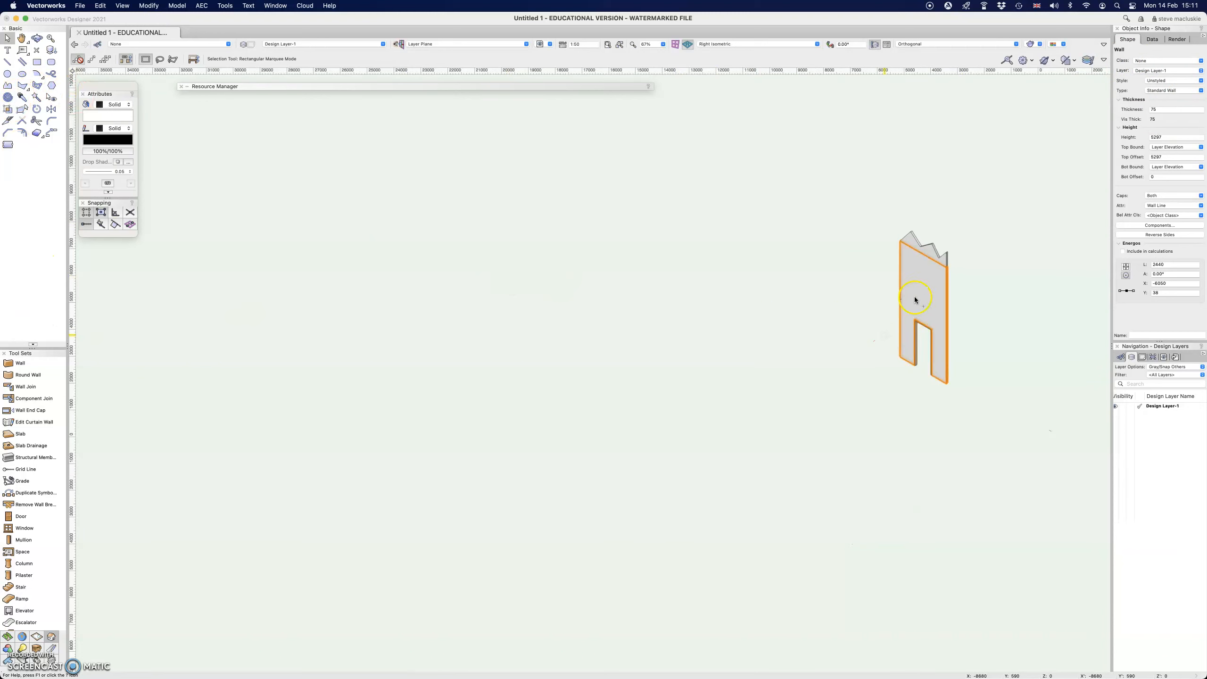
{"action": "middle_click_drag", "start_coordinate": [827, 315], "coordinate": [590, 321]}
{"action": "scroll", "coordinate": [592, 323], "scroll_direction": "up", "scroll_amount": 1}
{"action": "scroll", "coordinate": [591, 323], "scroll_direction": "up", "scroll_amount": 5}
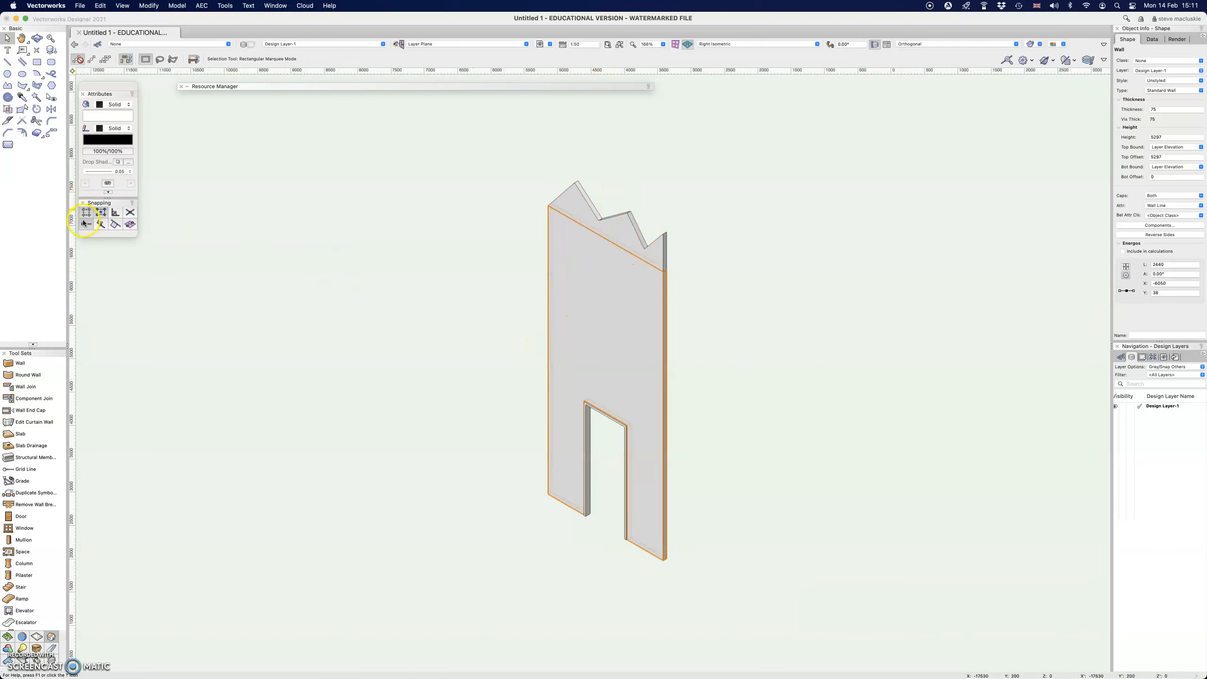
Insert a window at the middle of the wall's length with the Window tool.
{"action": "left_click", "coordinate": [24, 527]}
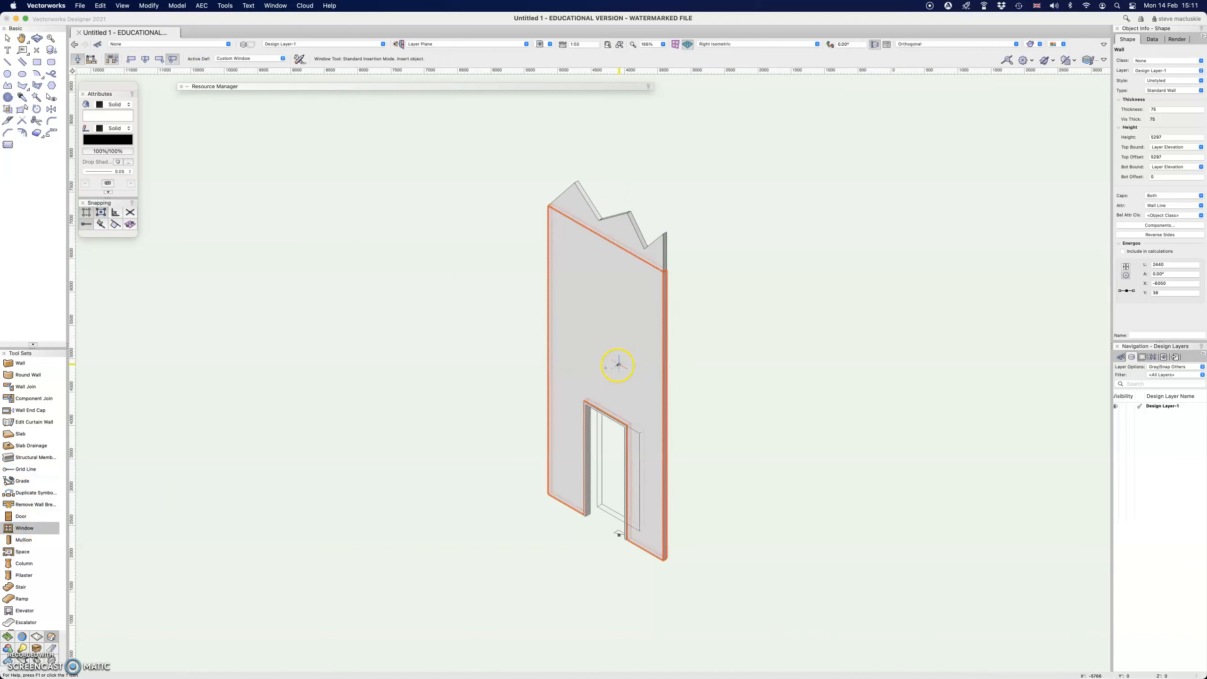
{"action": "left_click", "coordinate": [612, 363]}
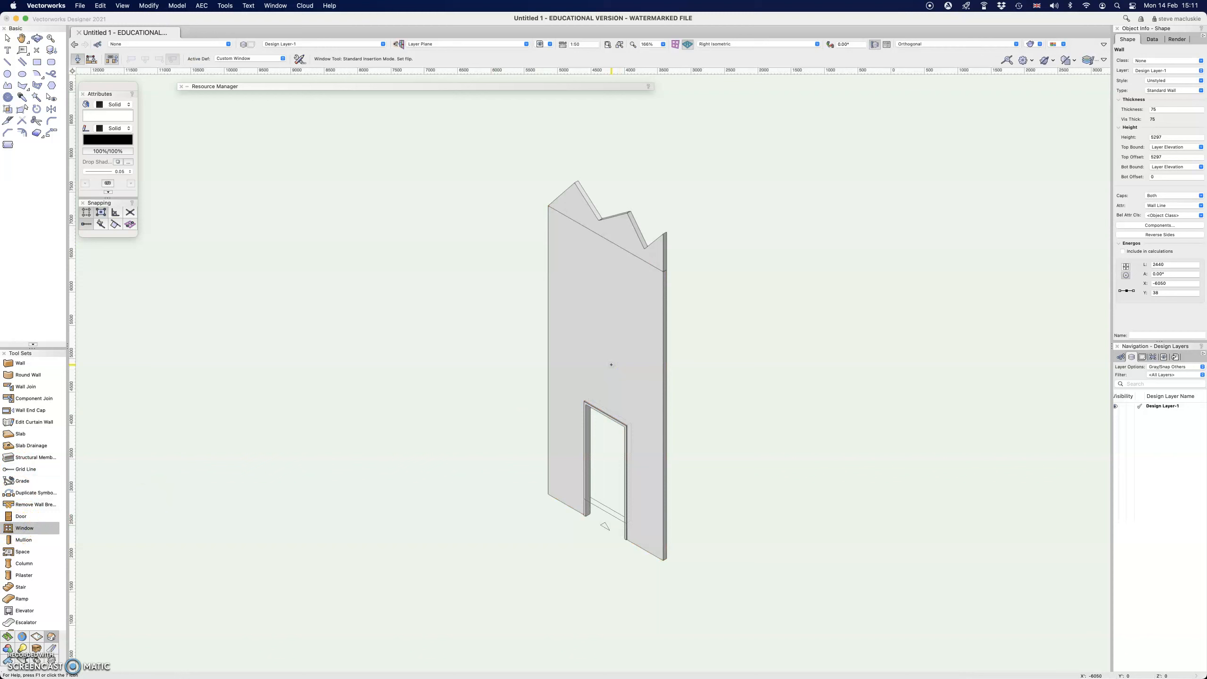
{"action": "left_click", "coordinate": [611, 365]}
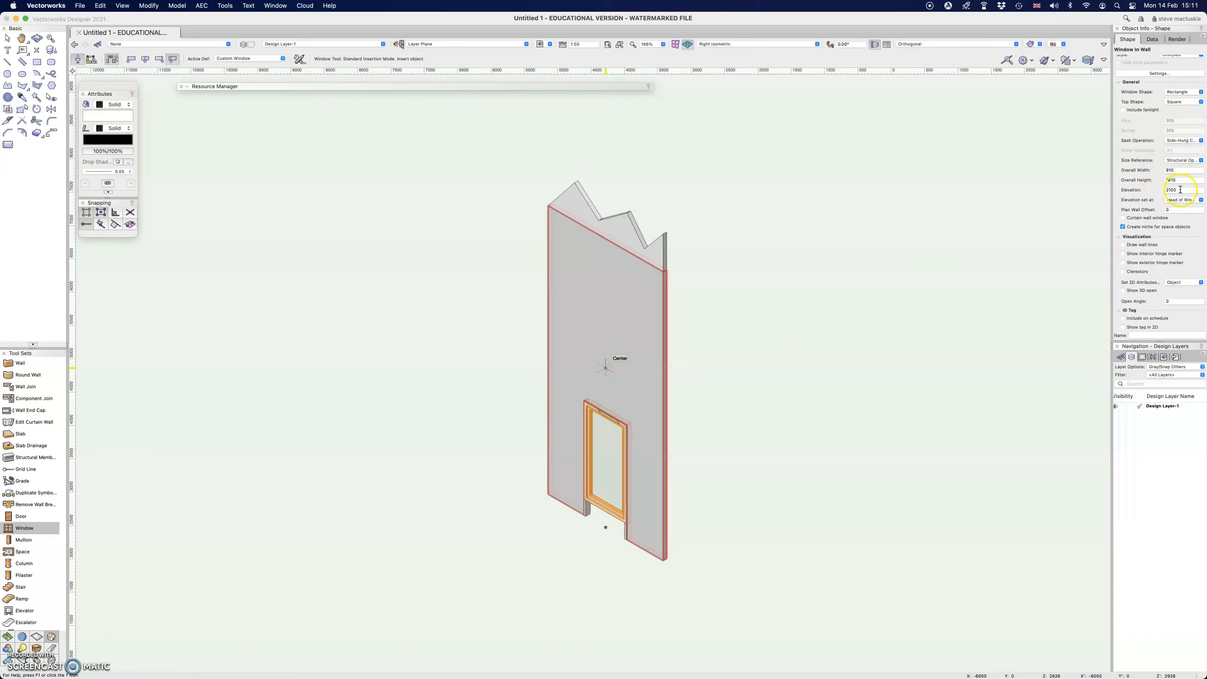
Reference the window's elevation to the sill of the window and set the elevation to 3500.
{"action": "left_click", "coordinate": [1182, 200]}
{"action": "left_click", "coordinate": [1179, 218]}
{"action": "scroll", "coordinate": [1180, 185], "scroll_direction": "up", "scroll_amount": 1}
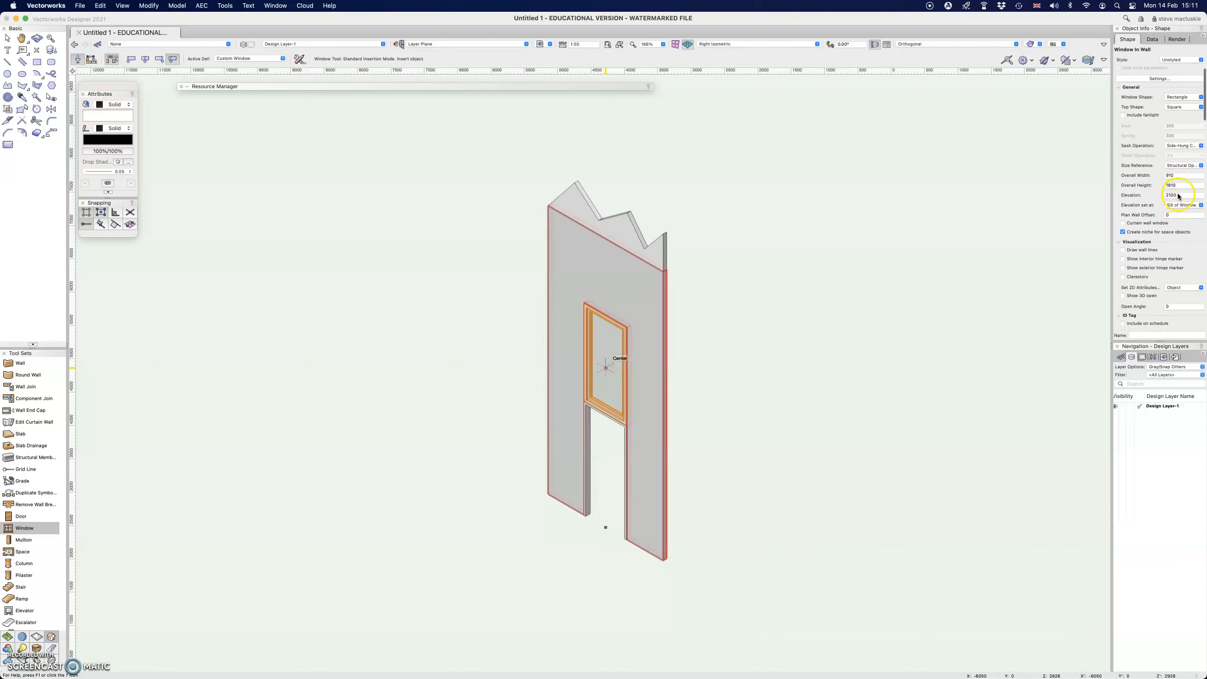
{"action": "double_click", "coordinate": [1160, 196]}
{"action": "type", "text": "35"}
{"action": "key", "text": "Return"}
Set the window's sash operation to Sliding Sash (lower).
{"action": "left_click", "coordinate": [1164, 147]}
{"action": "left_click", "coordinate": [1180, 147]}
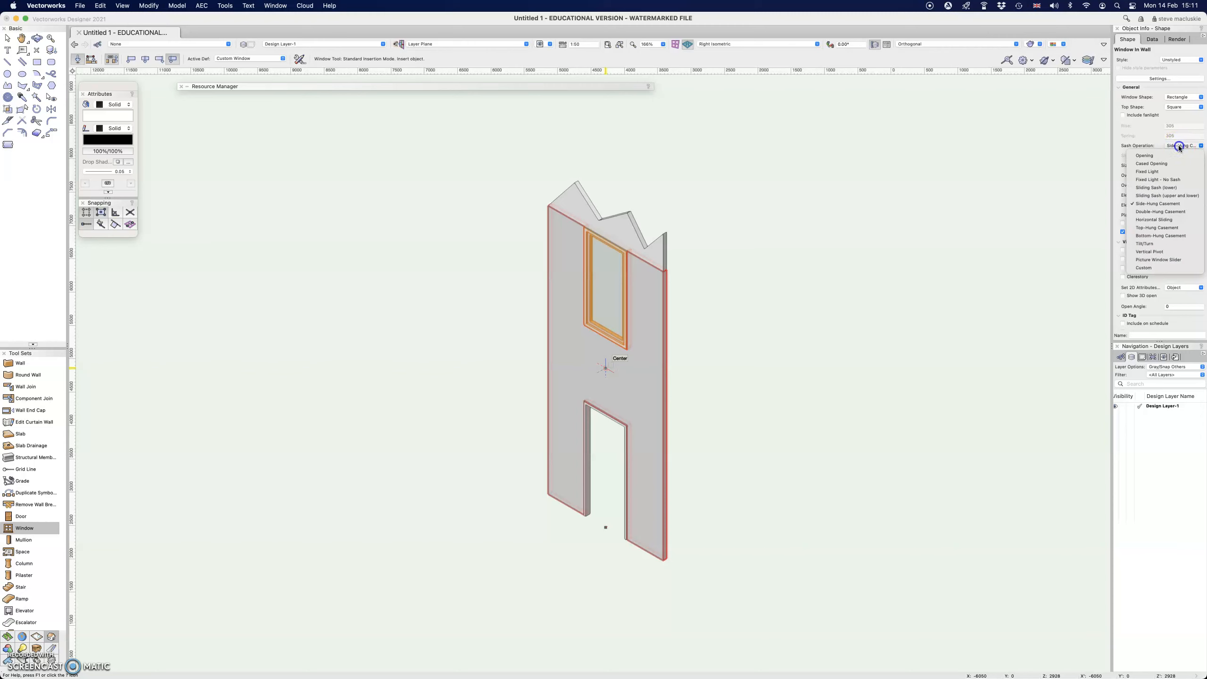
{"action": "left_click", "coordinate": [1155, 187]}
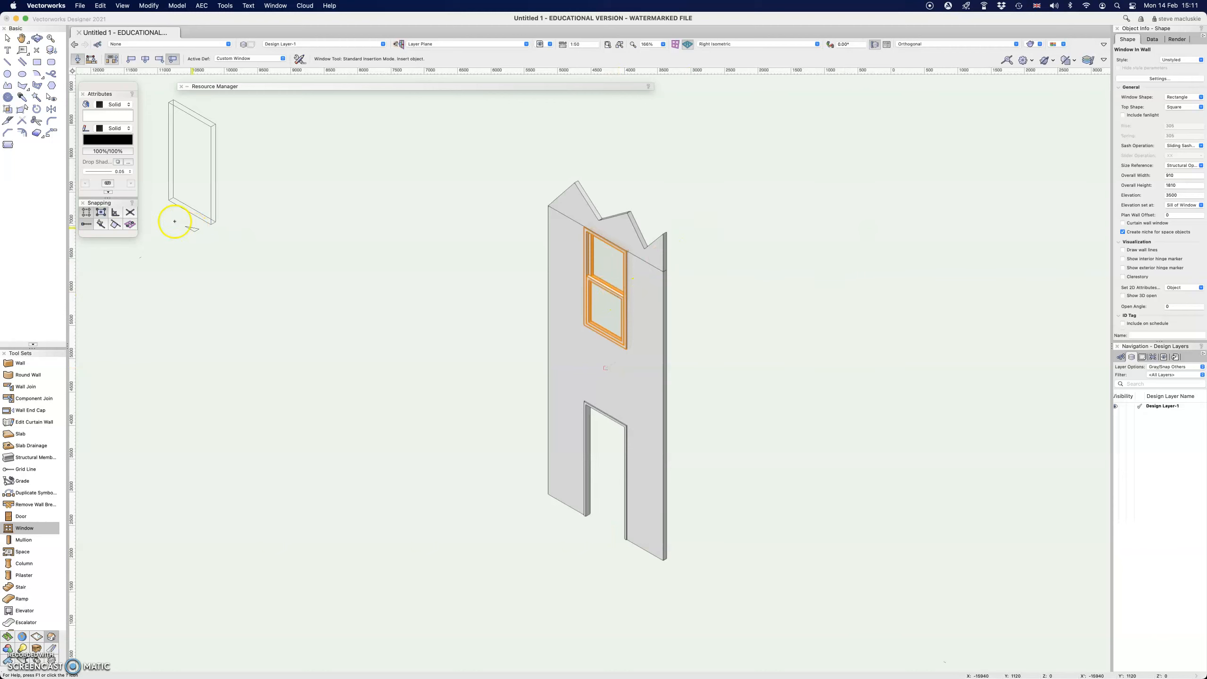
Try to merge the zigzag top and the wall into one object with Add Solids, and undo the addition.
{"action": "left_click", "coordinate": [39, 42]}
{"action": "mouse_move", "coordinate": [474, 336]}
{"action": "left_mouse_down"}
{"action": "mouse_move", "coordinate": [553, 345]}
{"action": "mouse_move", "coordinate": [582, 299]}
{"action": "mouse_move", "coordinate": [520, 291]}
{"action": "mouse_move", "coordinate": [495, 333]}
{"action": "left_mouse_up"}
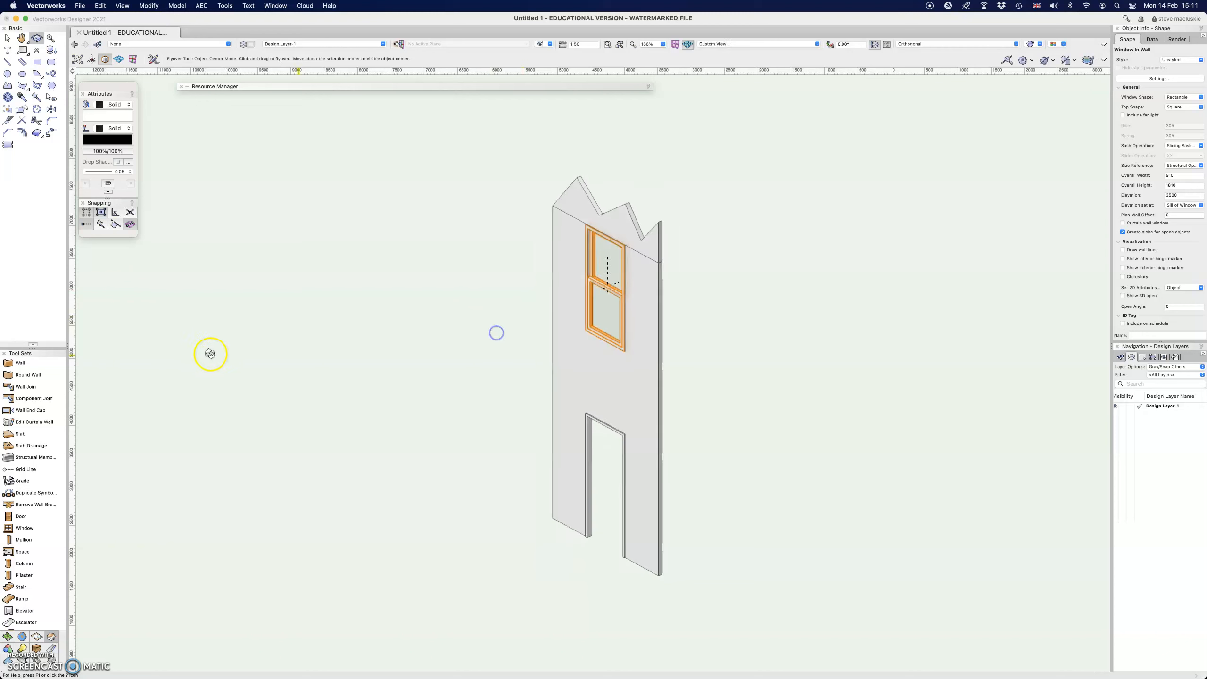
{"action": "left_click", "coordinate": [7, 39]}
{"action": "left_click", "coordinate": [553, 231]}
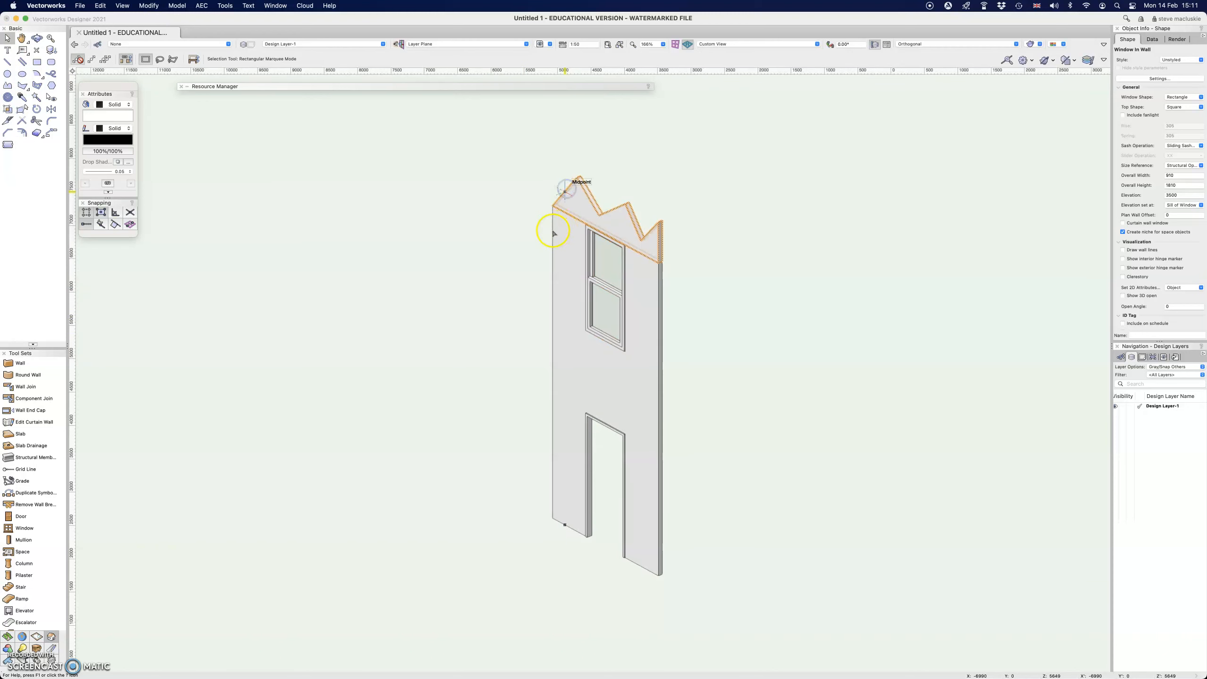
{"action": "left_click", "coordinate": [177, 6]}
{"action": "left_click", "coordinate": [183, 19]}
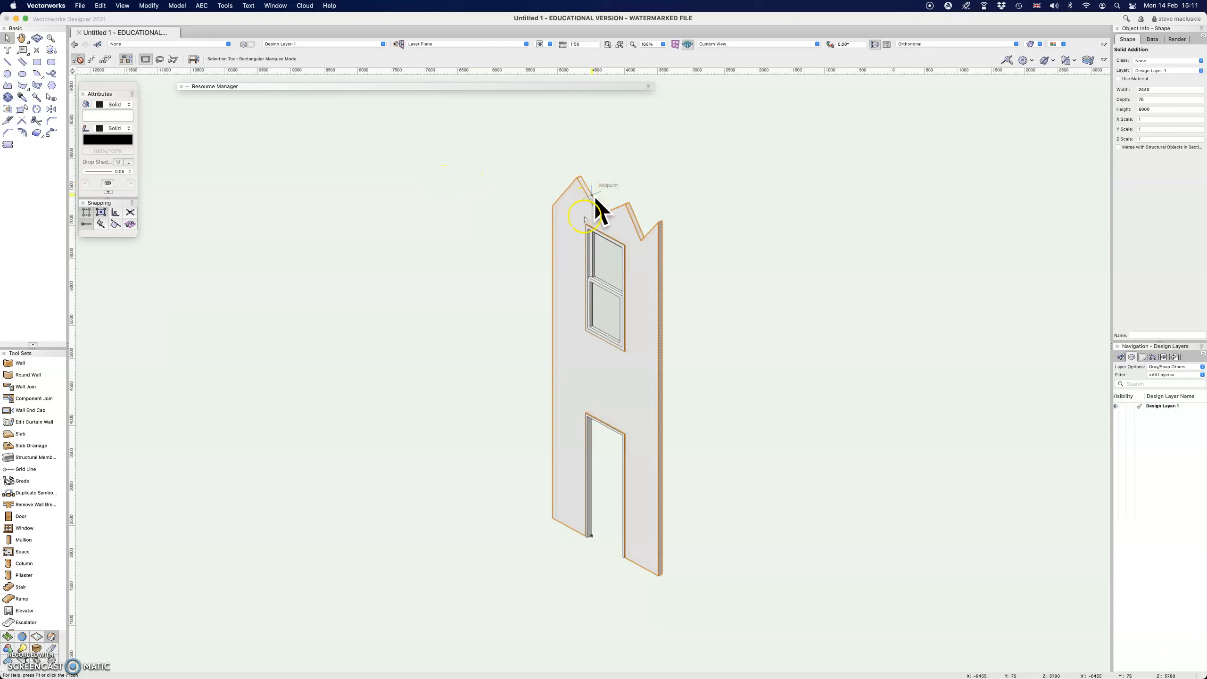
{"action": "left_click", "coordinate": [769, 289]}
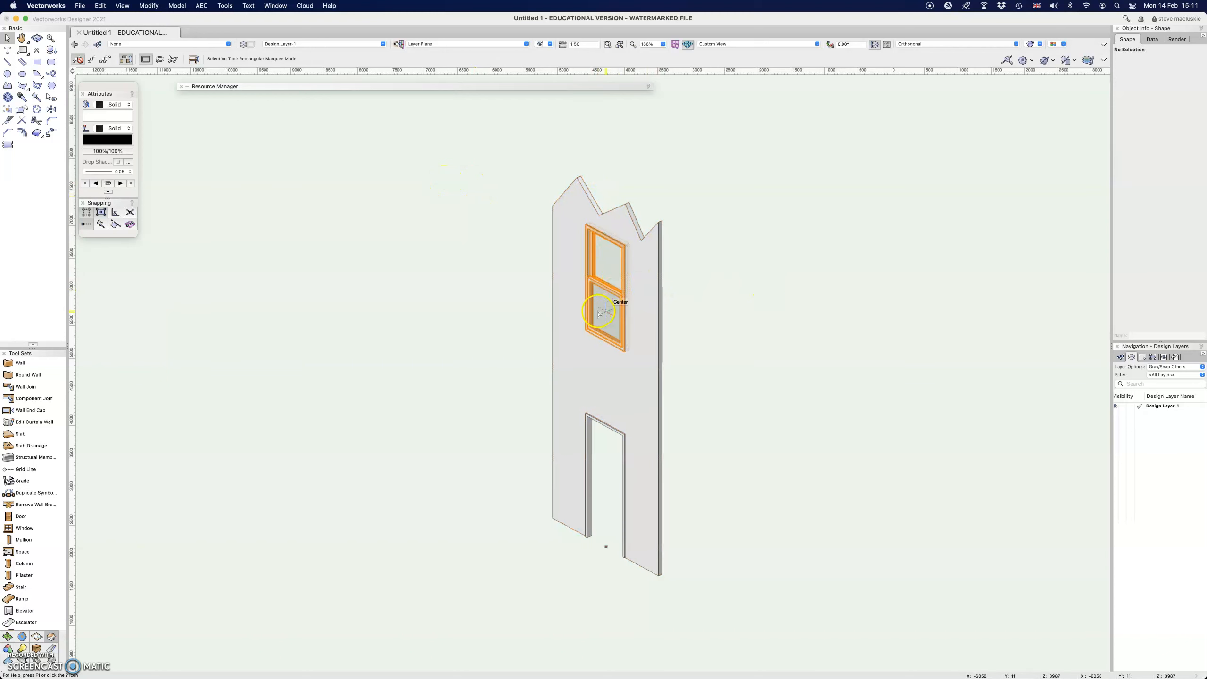
{"action": "key", "text": "super+z"}
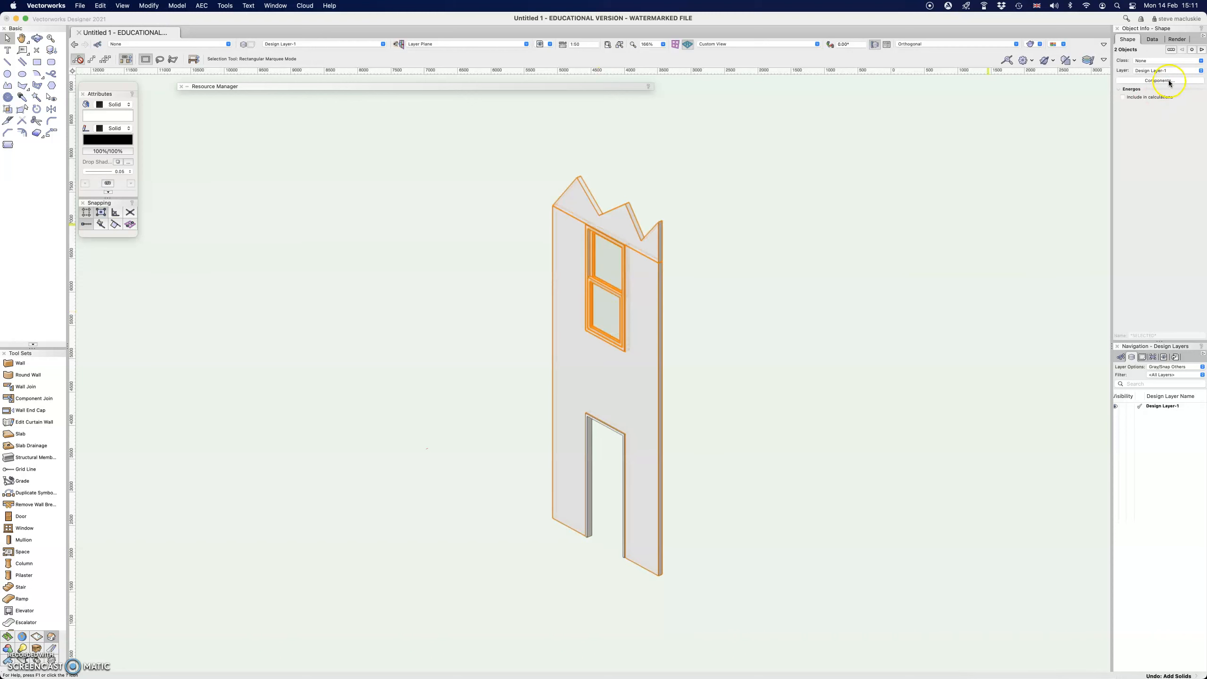
Set the elevation of the window in the wall to 3200.
{"action": "left_click", "coordinate": [624, 271]}
{"action": "left_click", "coordinate": [621, 280]}
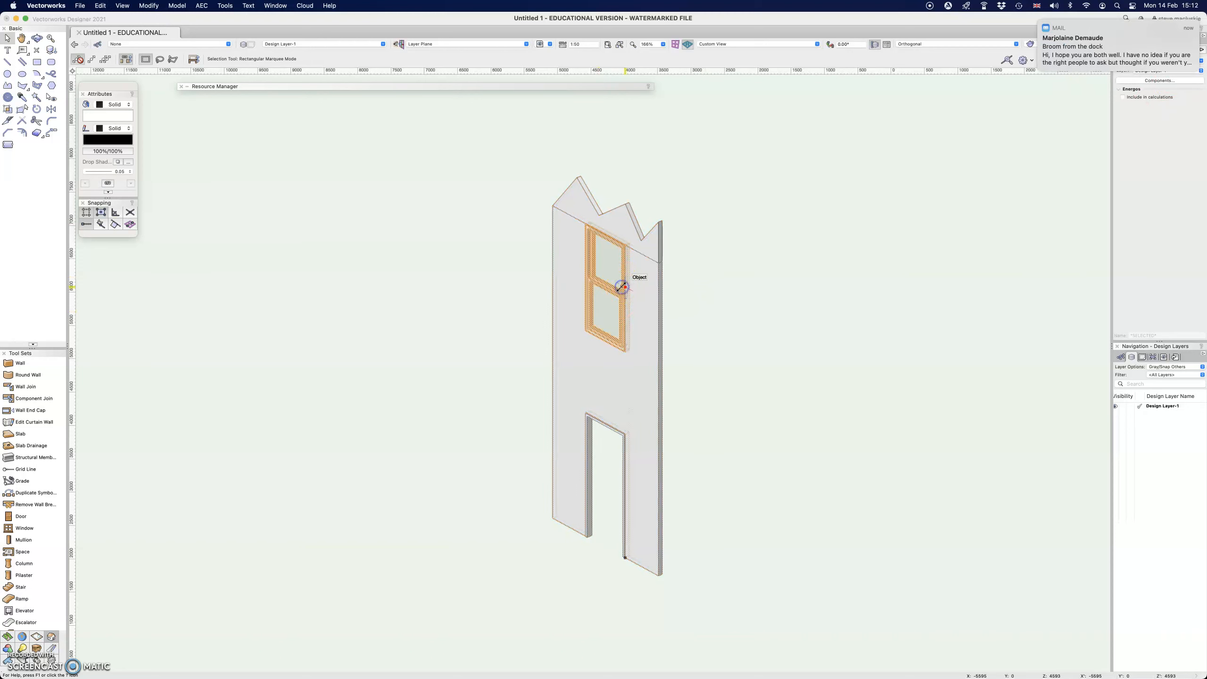
{"action": "double_click", "coordinate": [1172, 195]}
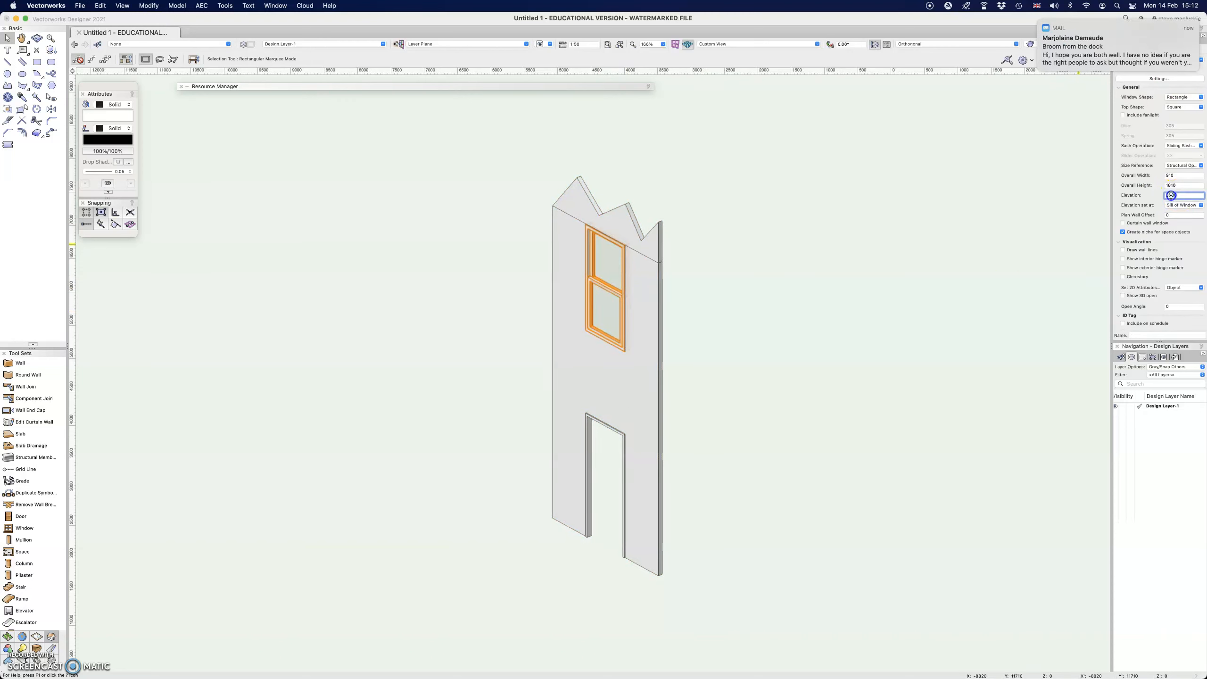
{"action": "type", "text": "3000"}
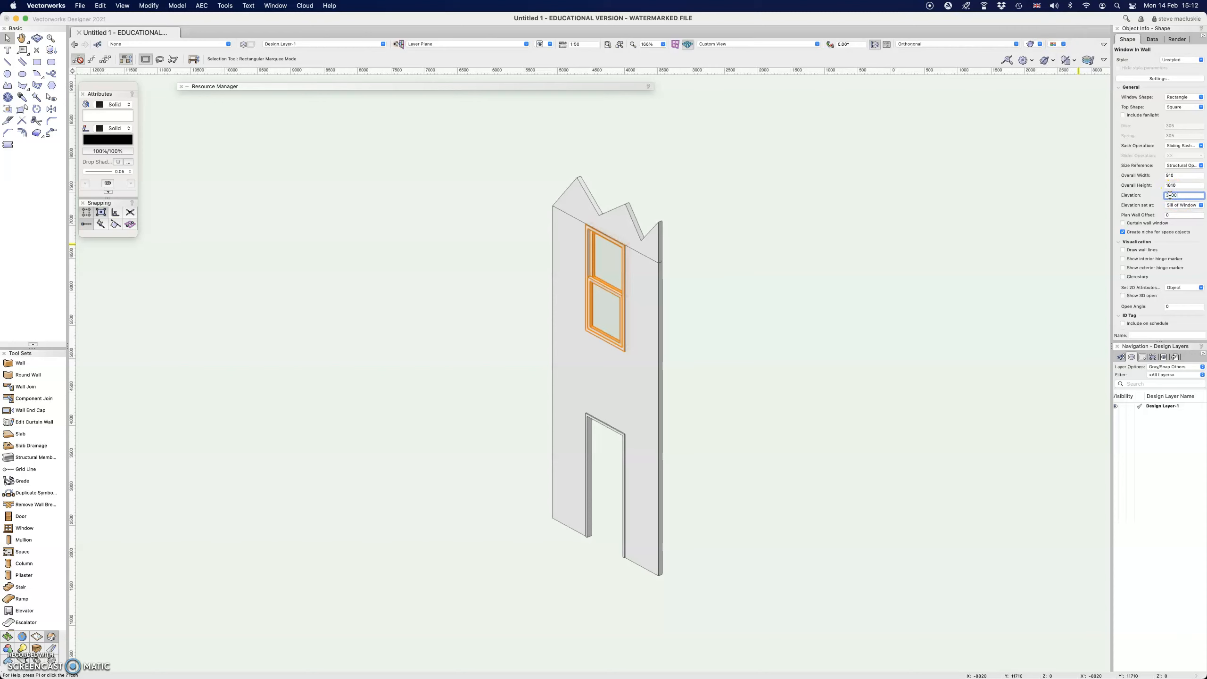
{"action": "key", "text": "Return"}
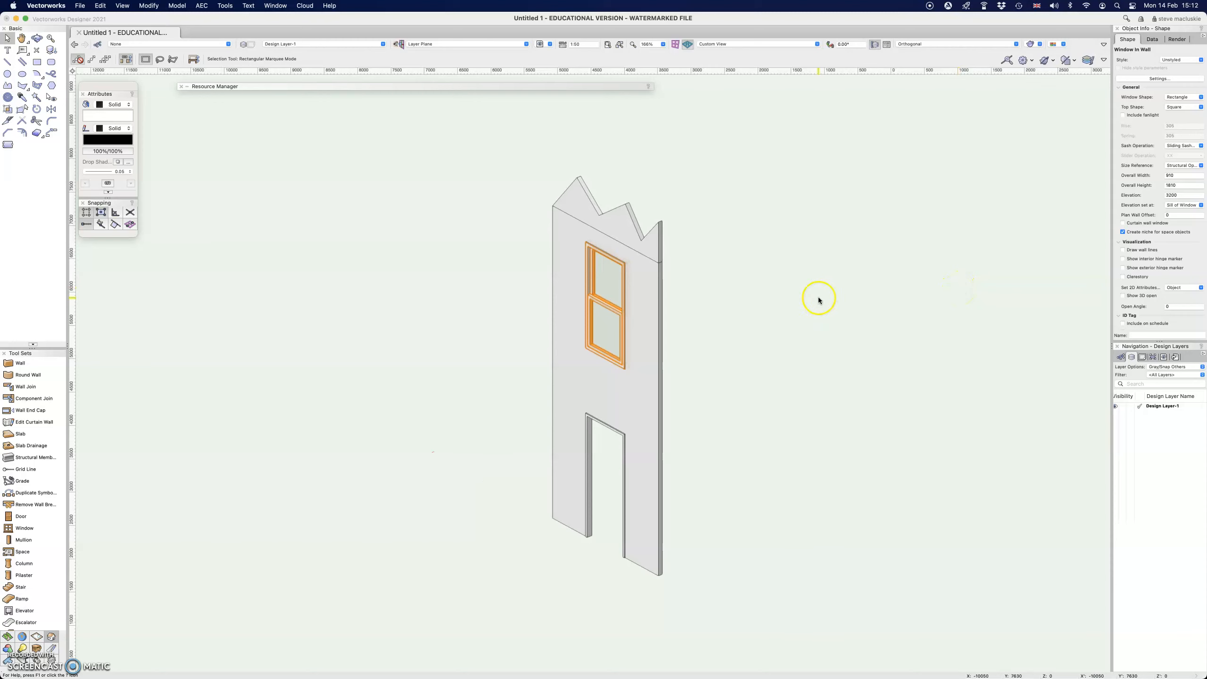
{"action": "left_click", "coordinate": [634, 268]}
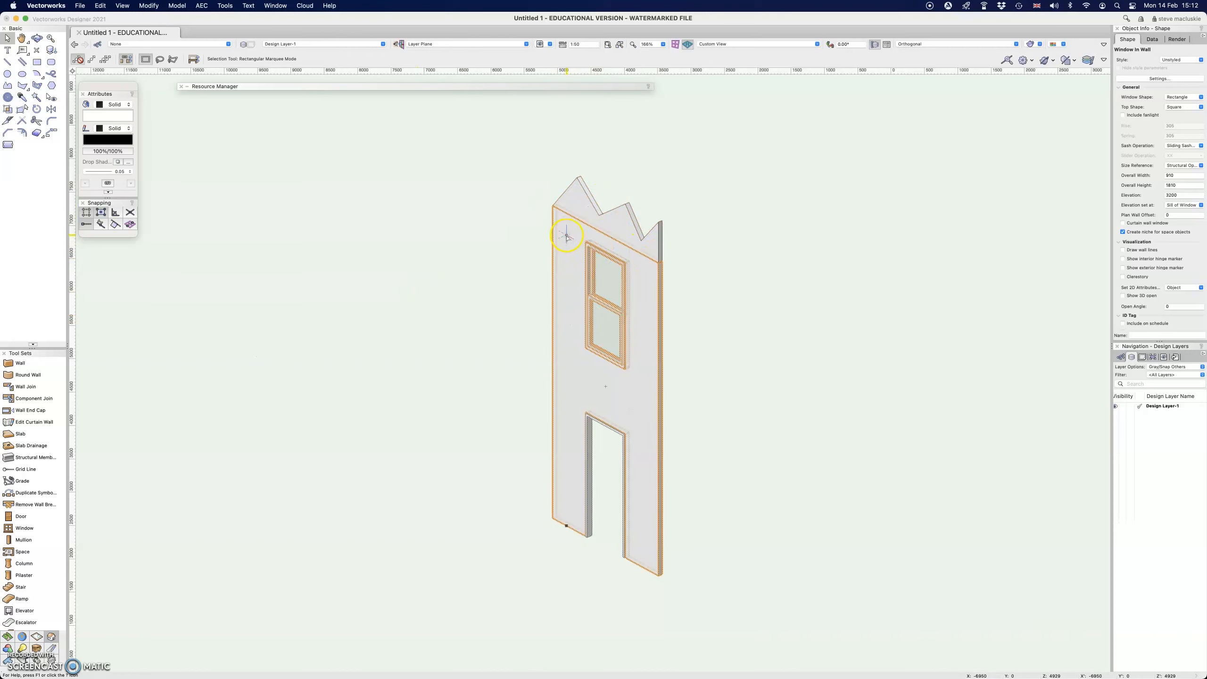
{"action": "left_click", "coordinate": [202, 6]}
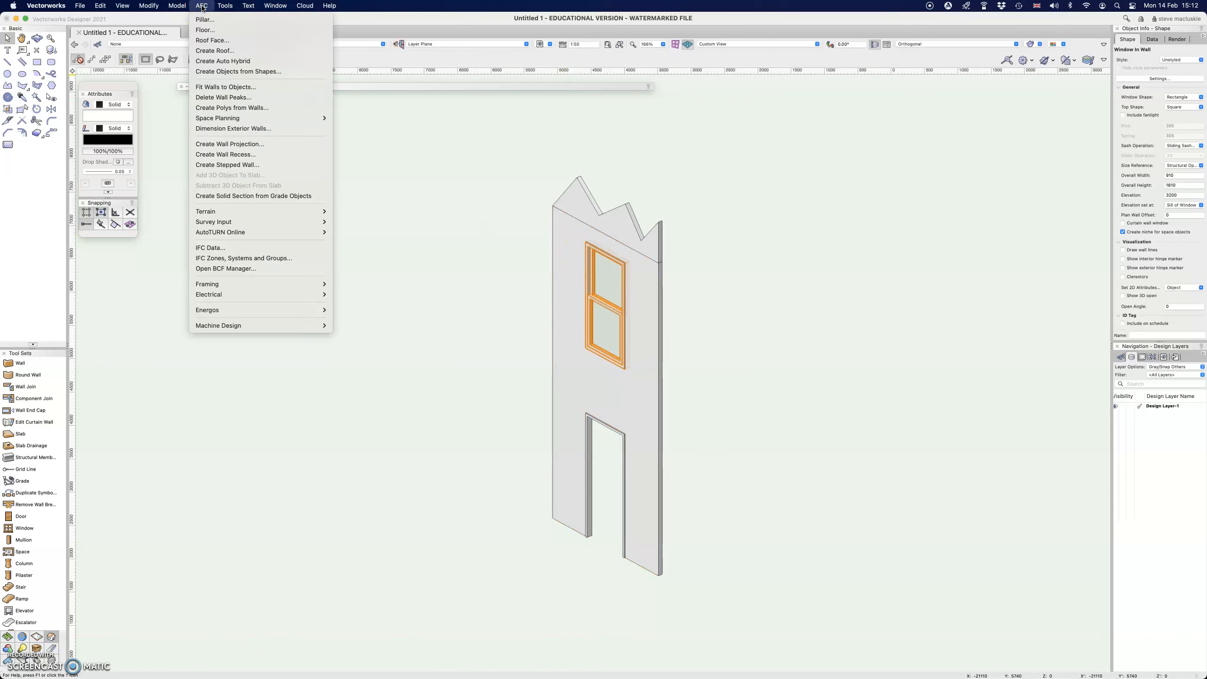
{"action": "left_click", "coordinate": [215, 43]}
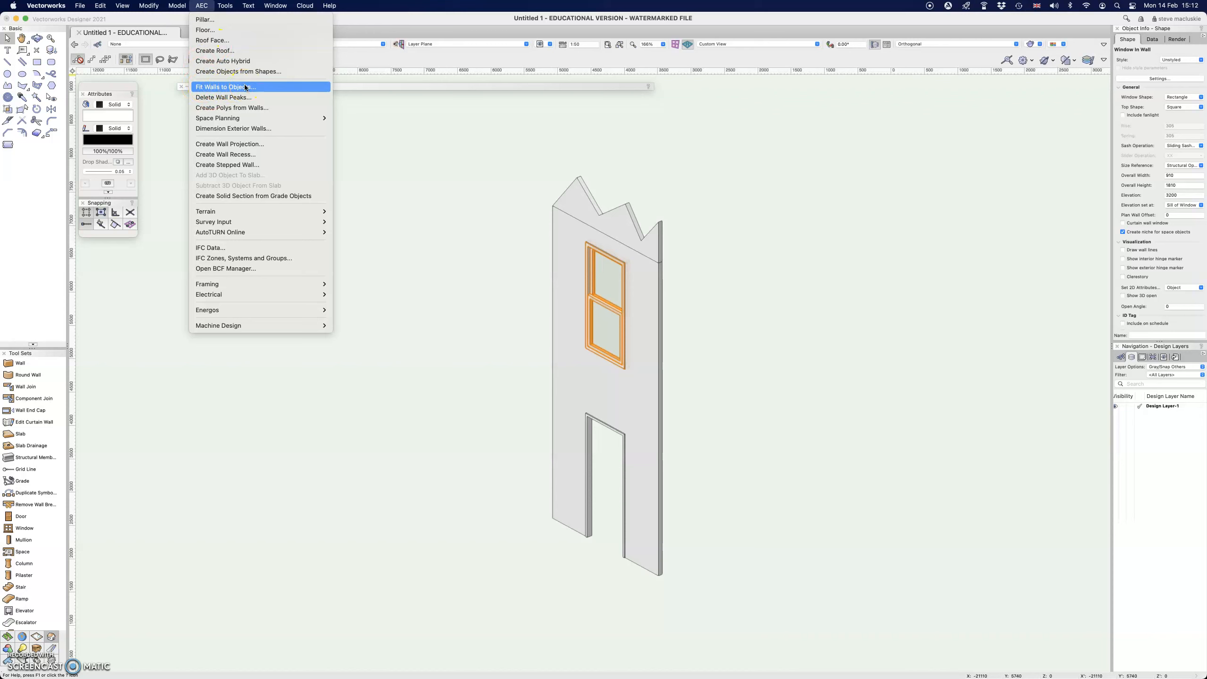
{"action": "left_click", "coordinate": [451, 171]}
{"action": "left_click", "coordinate": [431, 363]}
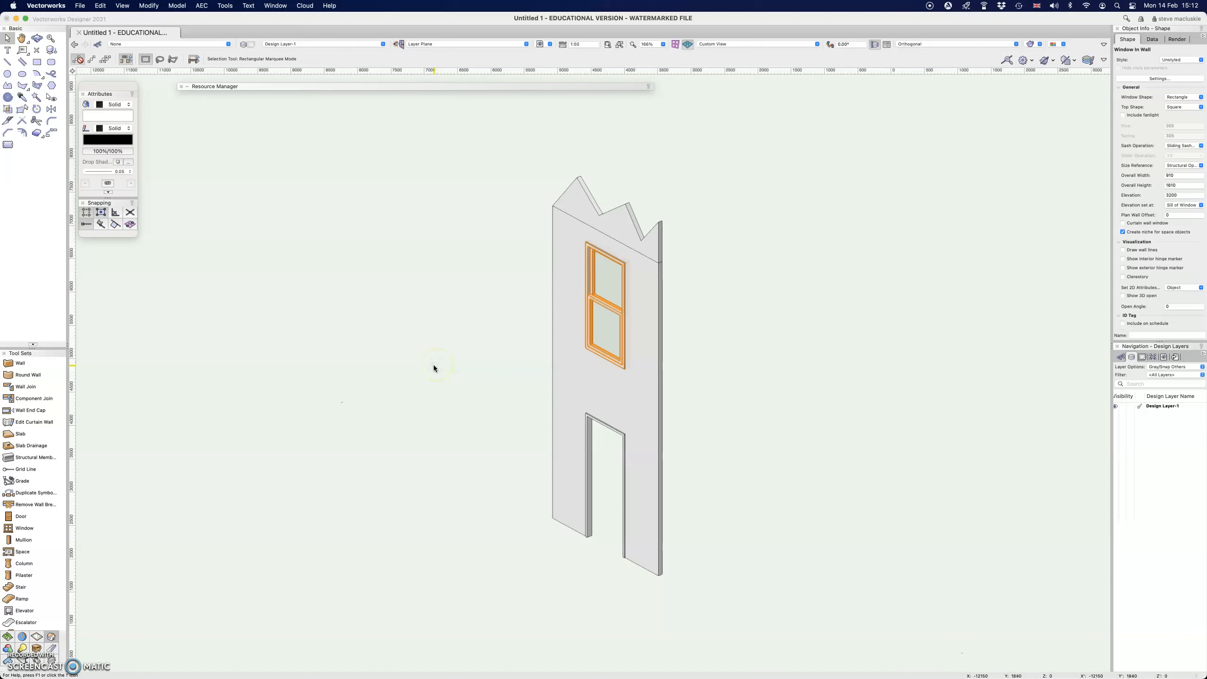
{"action": "left_click_drag", "start_coordinate": [426, 364], "coordinate": [375, 435]}
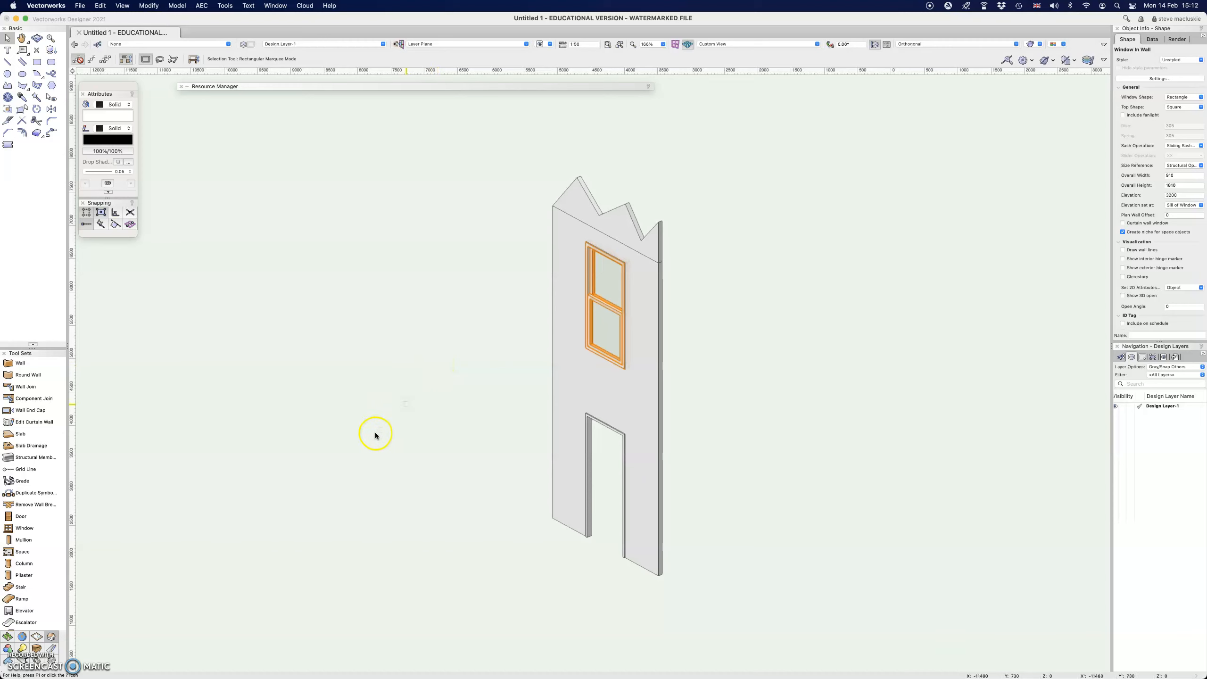